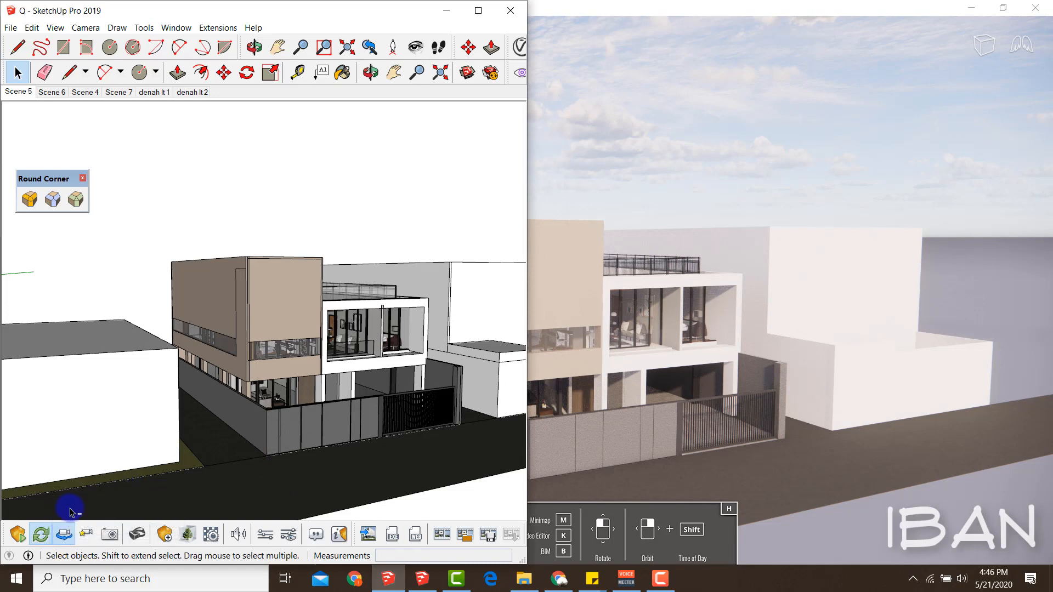
- Disable view synchronization in SketchUp, then switch to the Enscape window and set its projection to orthographic
left_click(66, 534)
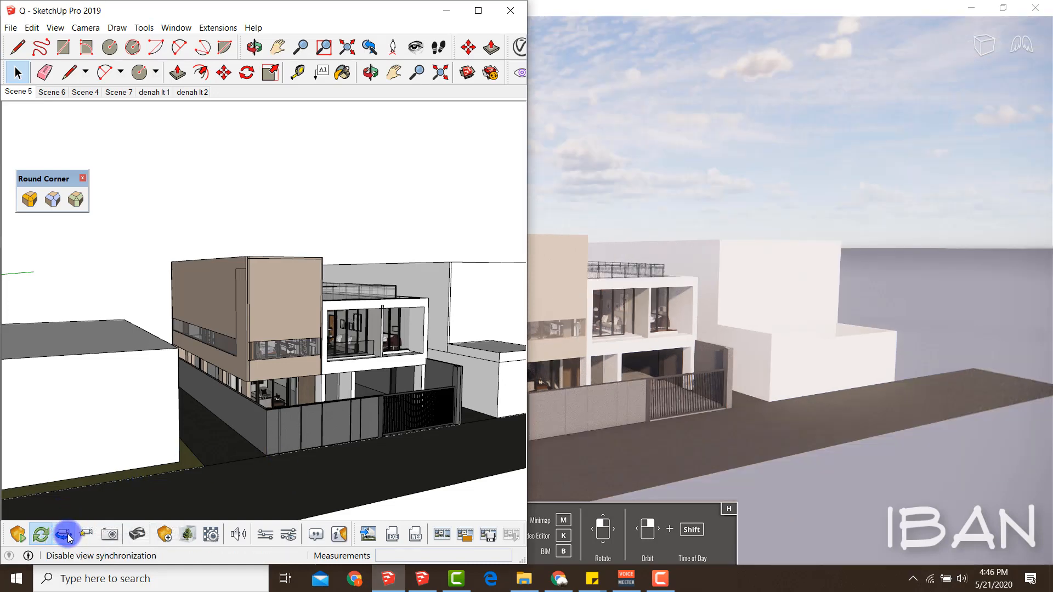
left_click(909, 12)
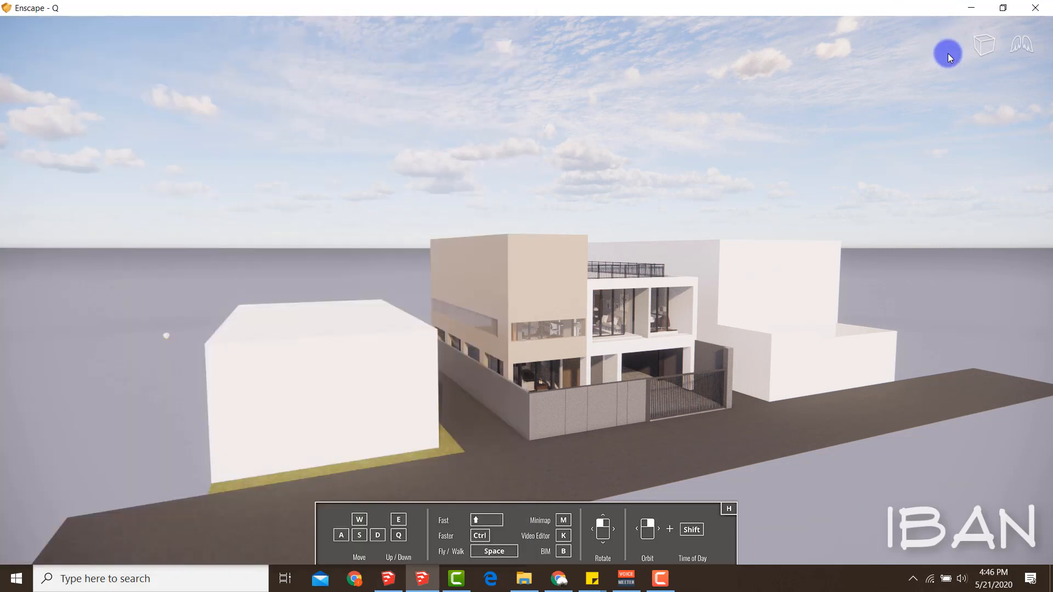
left_click(979, 50)
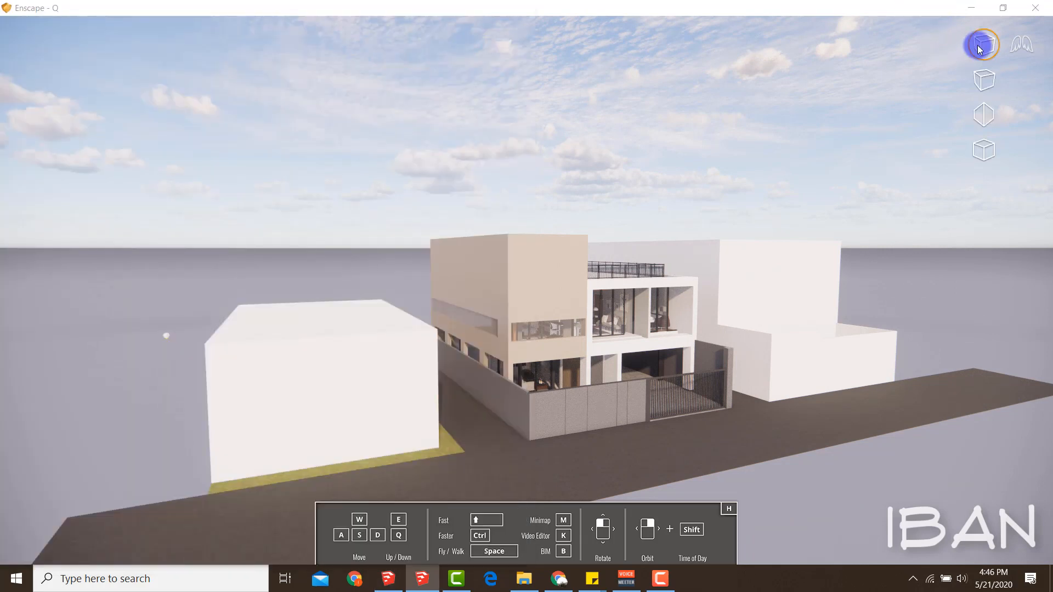
left_click(982, 153)
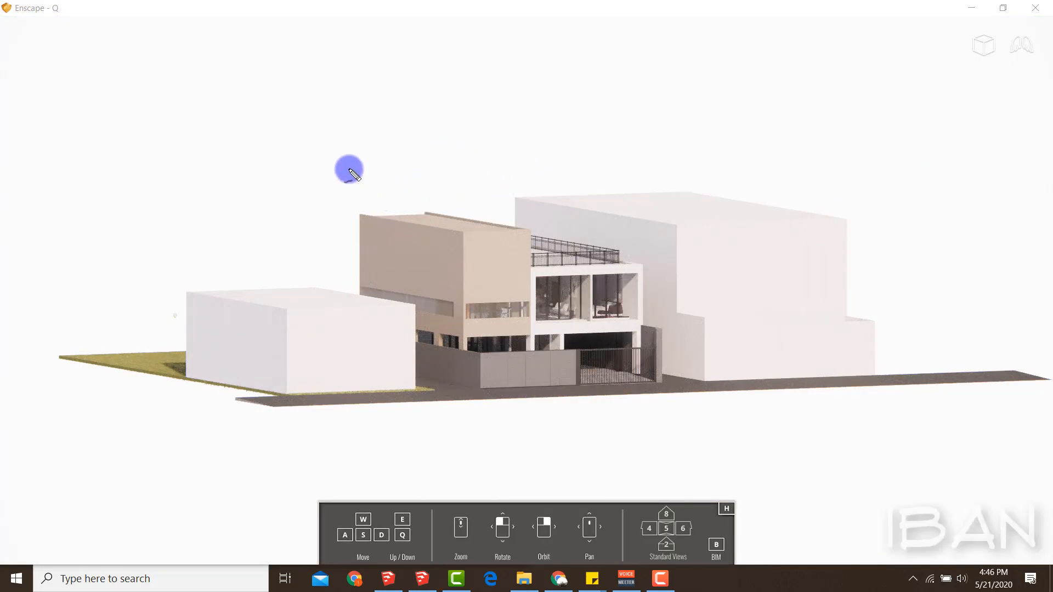
left_click_drag(348, 168, 529, 235)
left_click_drag(273, 195, 469, 249)
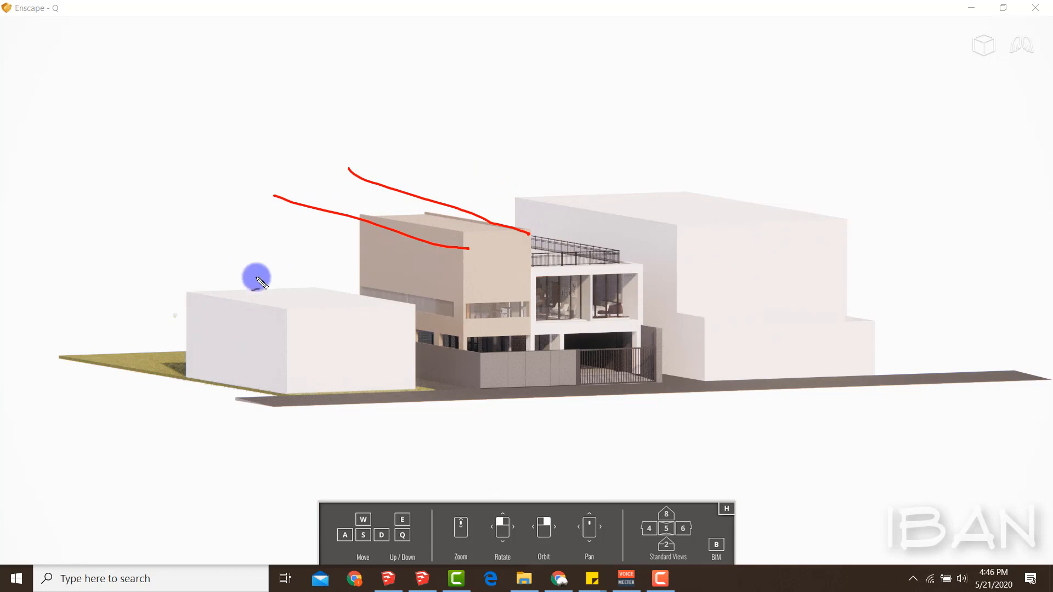
mouse_move(271, 284)
left_mouse_down()
mouse_move(458, 342)
mouse_move(840, 297)
left_mouse_up()
left_click_drag(525, 281, 840, 262)
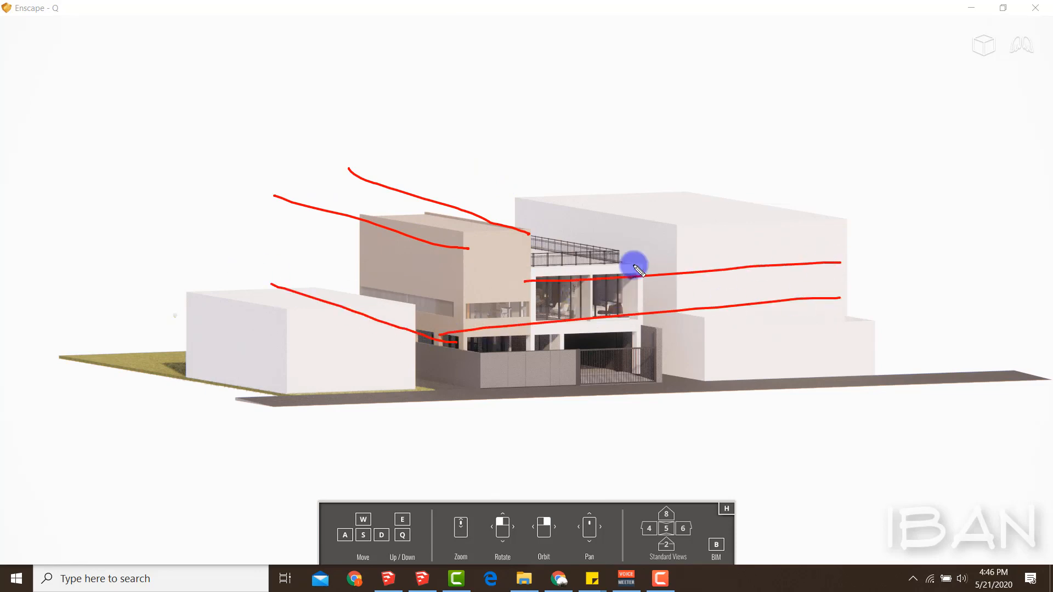
left_click_drag(556, 266, 902, 254)
left_click_drag(519, 227, 591, 258)
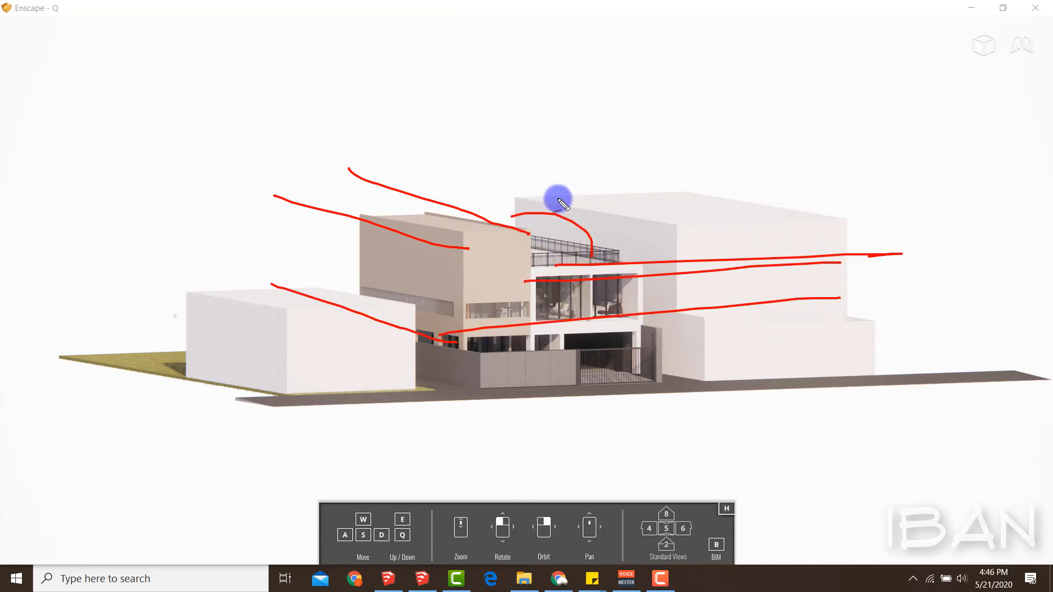
mouse_move(609, 182)
left_mouse_down()
mouse_move(564, 188)
mouse_move(638, 204)
left_mouse_up()
mouse_move(473, 241)
left_mouse_down()
mouse_move(542, 278)
mouse_move(515, 277)
left_mouse_up()
left_click_drag(478, 313, 431, 336)
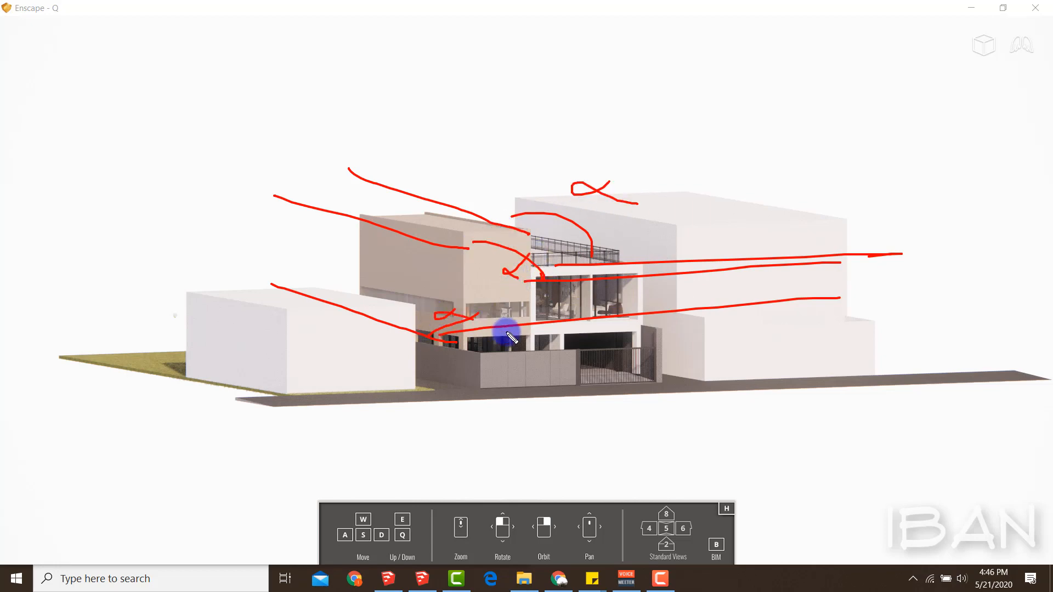
key("Escape")
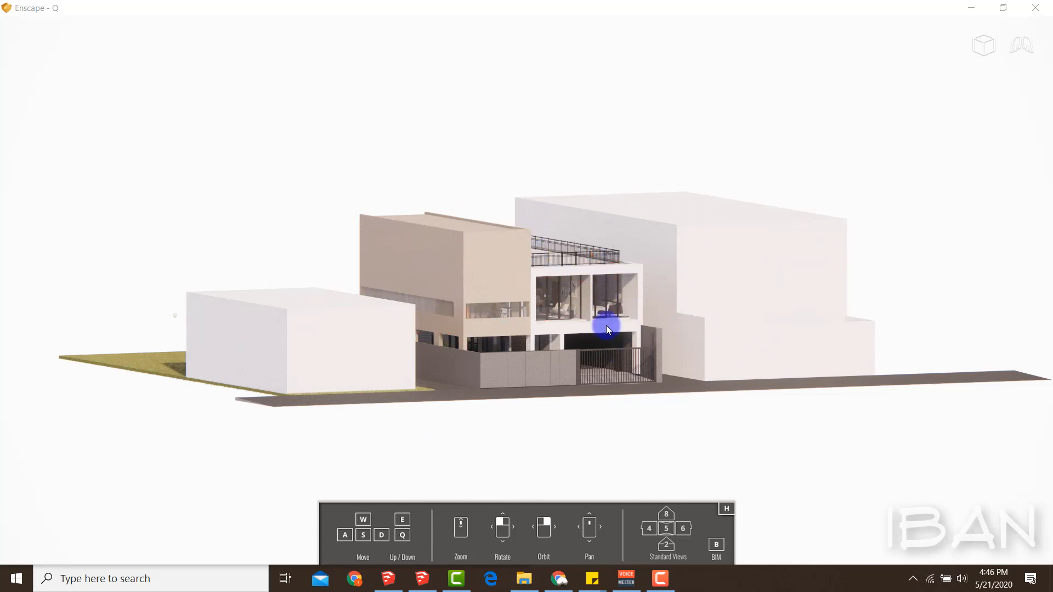
key("ctrl+2")
mouse_move(324, 501)
left_mouse_down()
mouse_move(302, 521)
mouse_move(780, 506)
mouse_move(356, 554)
left_mouse_up()
left_click_drag(265, 559, 264, 560)
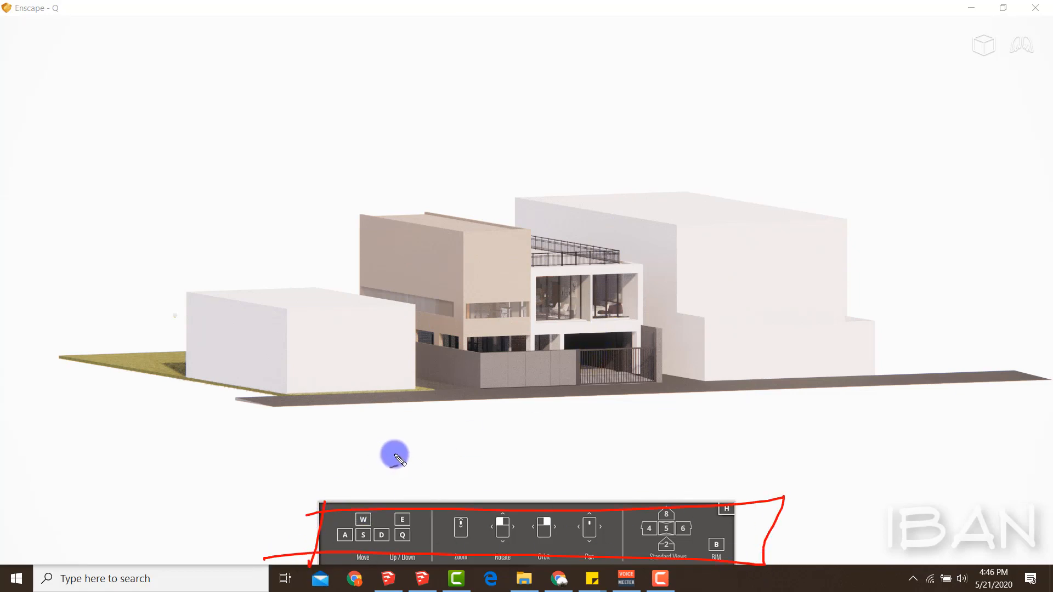
key("Escape")
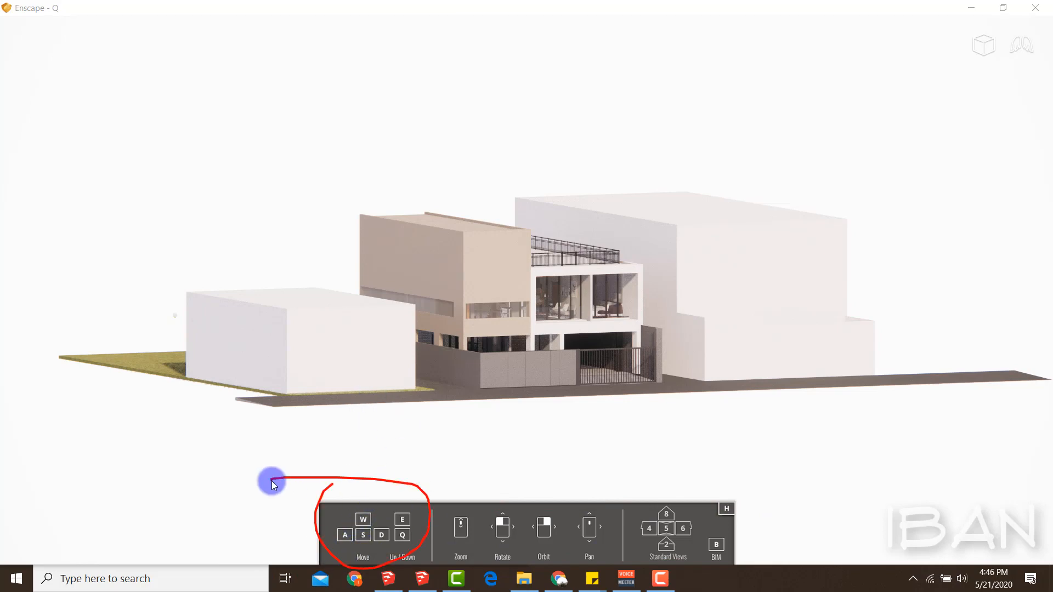
- Examine the house and its neighbouring blocks in orthographic projection from several angles and distances
right_click_drag(574, 378, 641, 364)
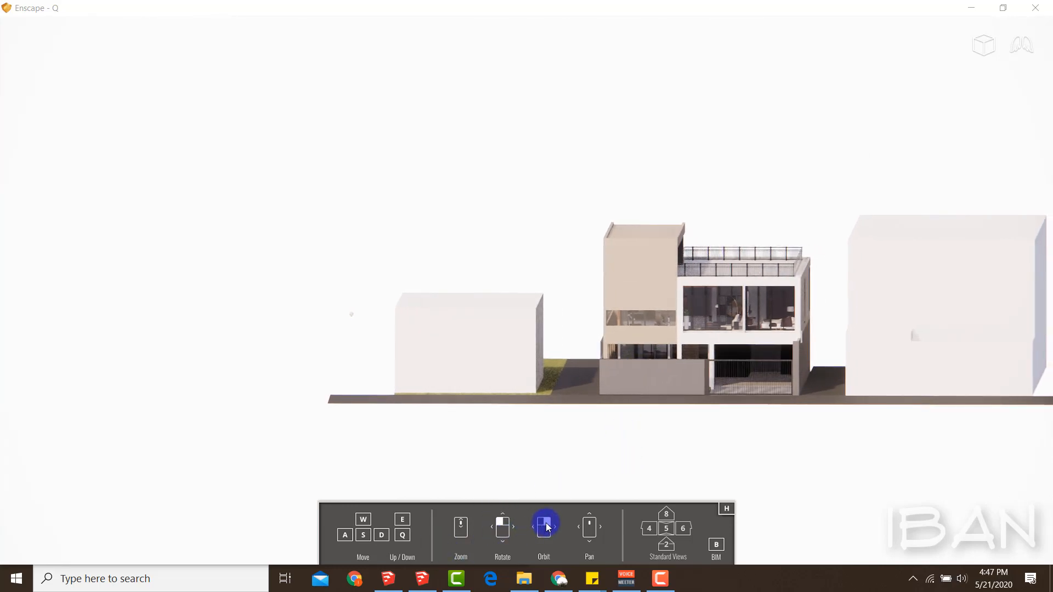
scroll(743, 330, "up", 3)
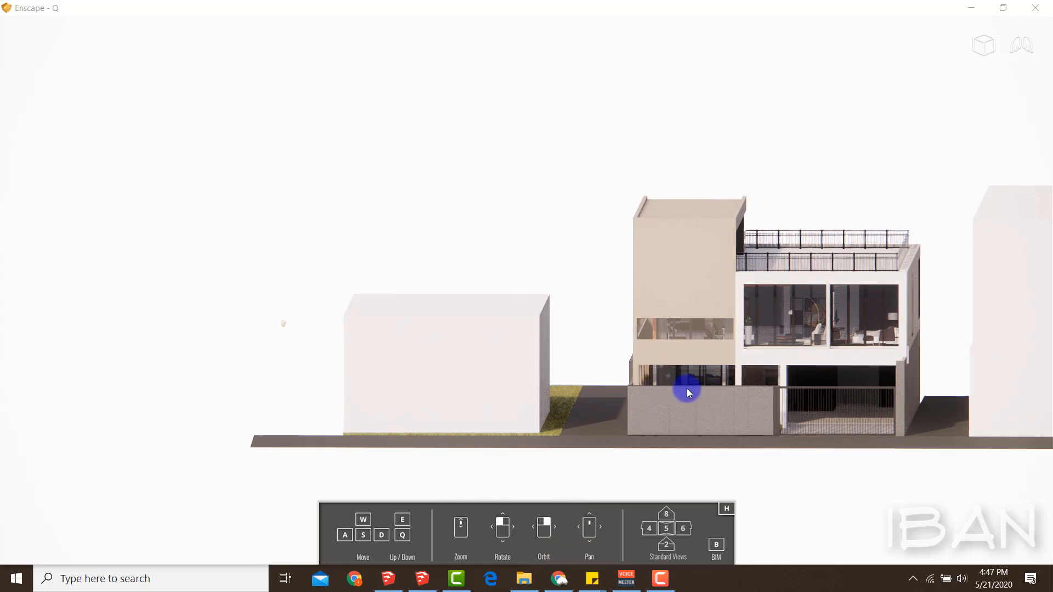
key("d")
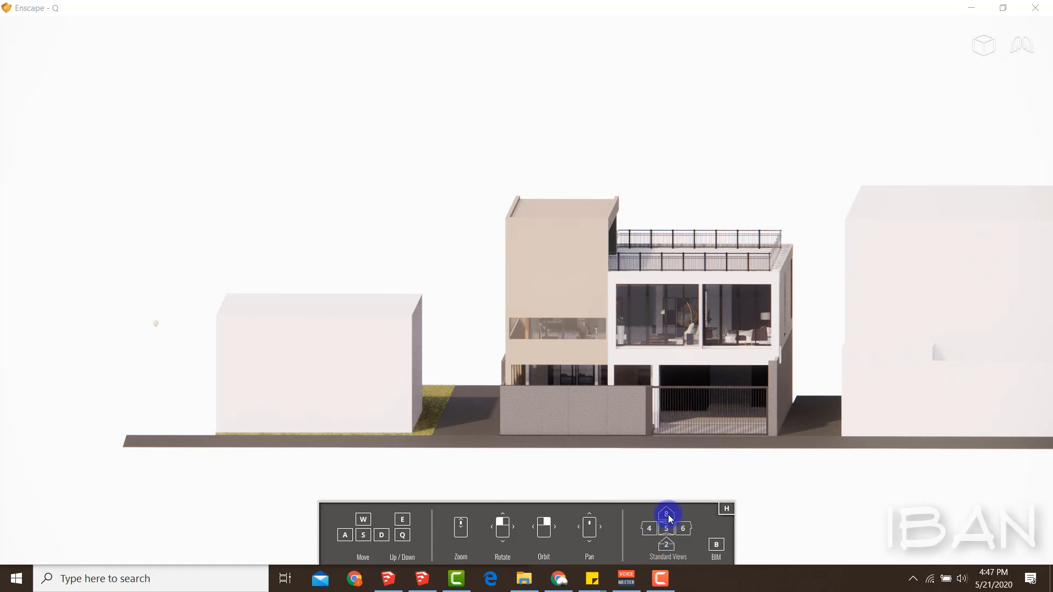
right_click_drag(630, 423, 696, 512)
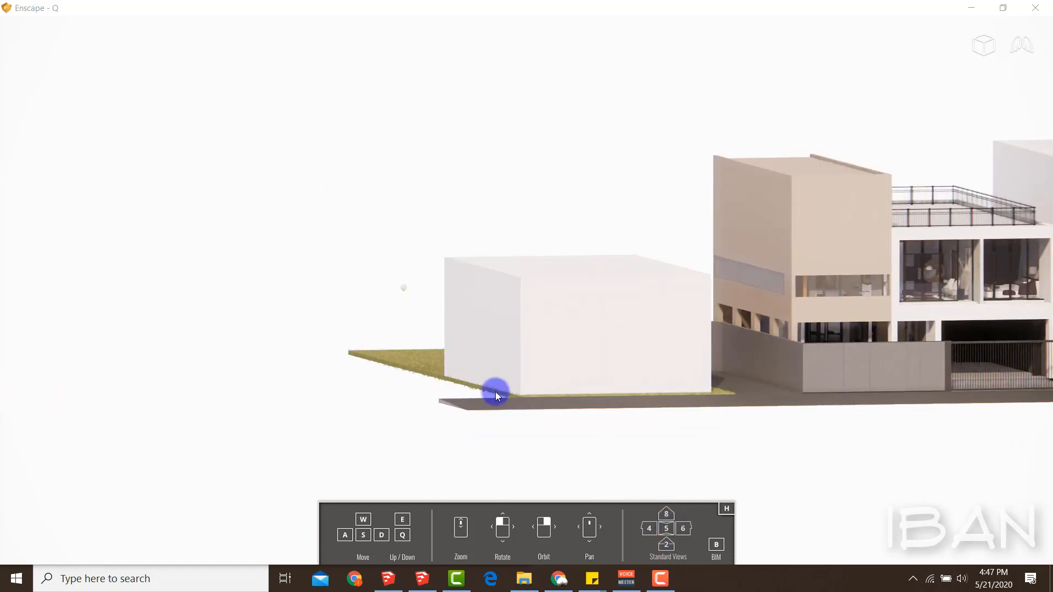
scroll(292, 387, "down", 2)
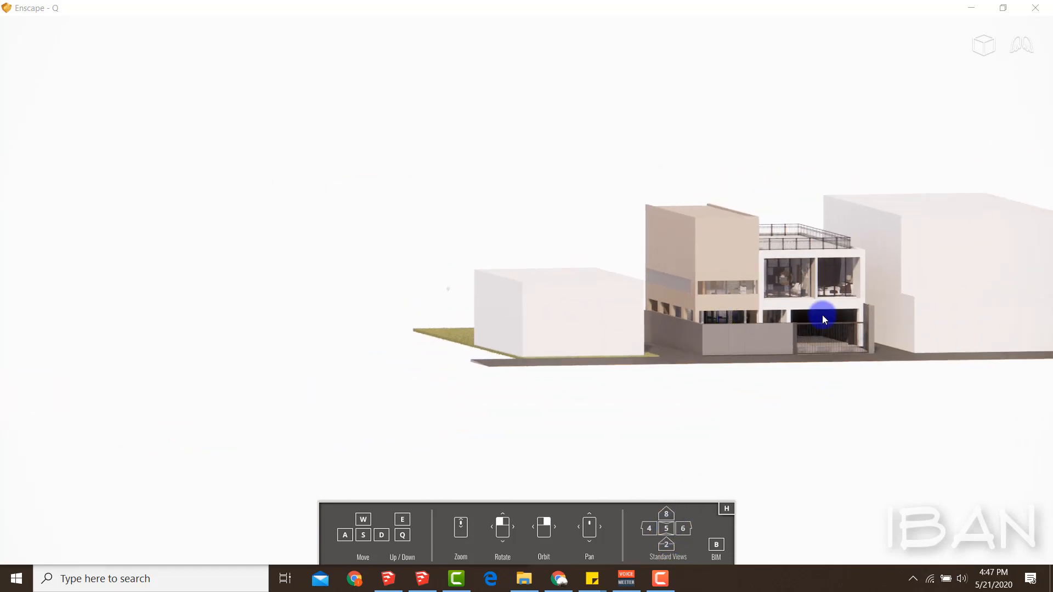
scroll(440, 357, "up", 2)
scroll(427, 361, "down", 2)
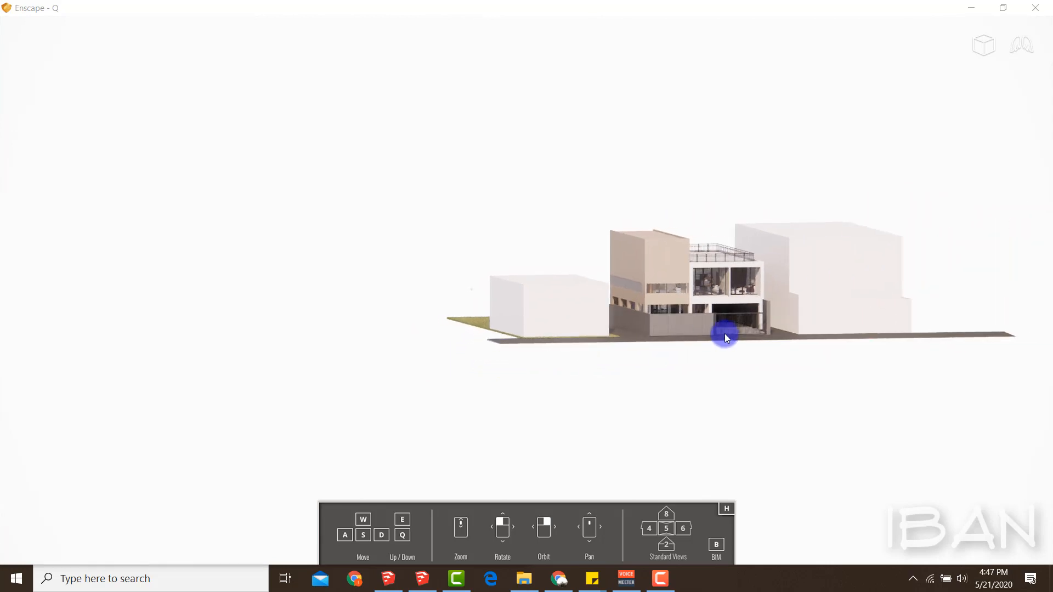
scroll(840, 317, "up", 2)
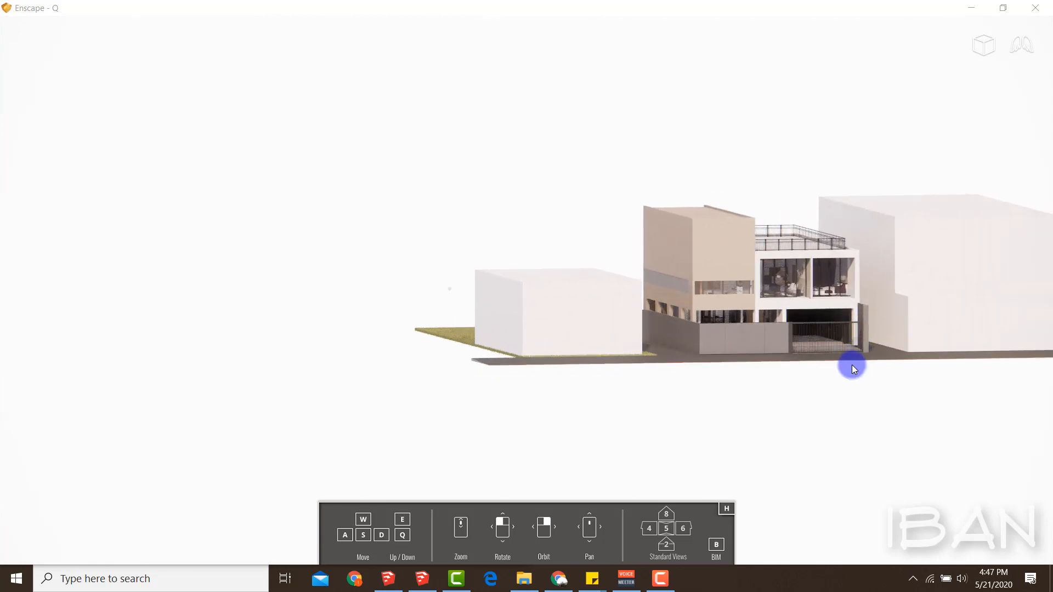
- Cycle through the standard front, left, right, back and top views, finishing on a closer front elevation of the house
key("2")
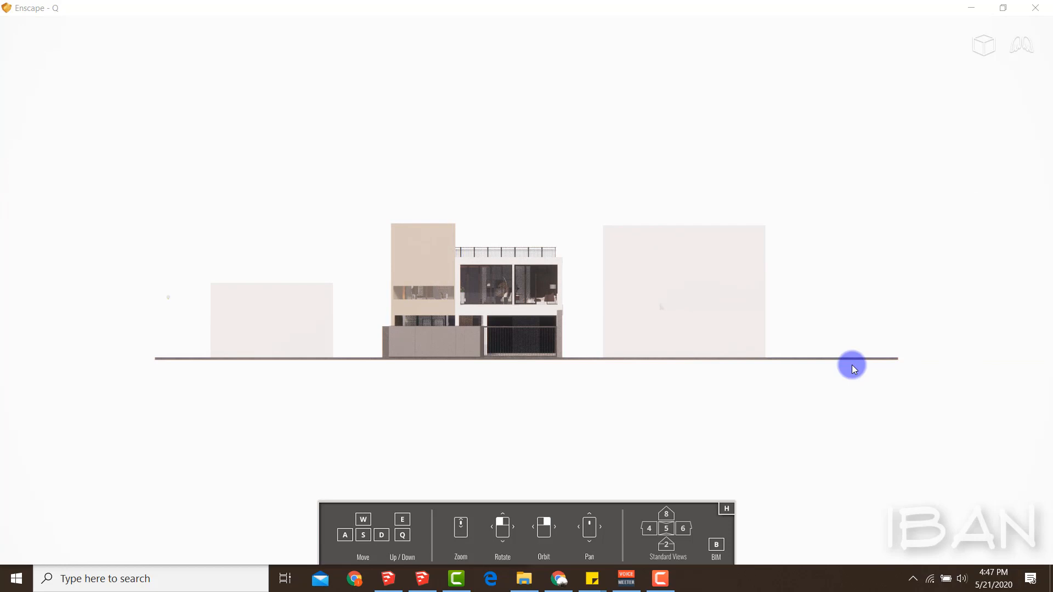
key("4")
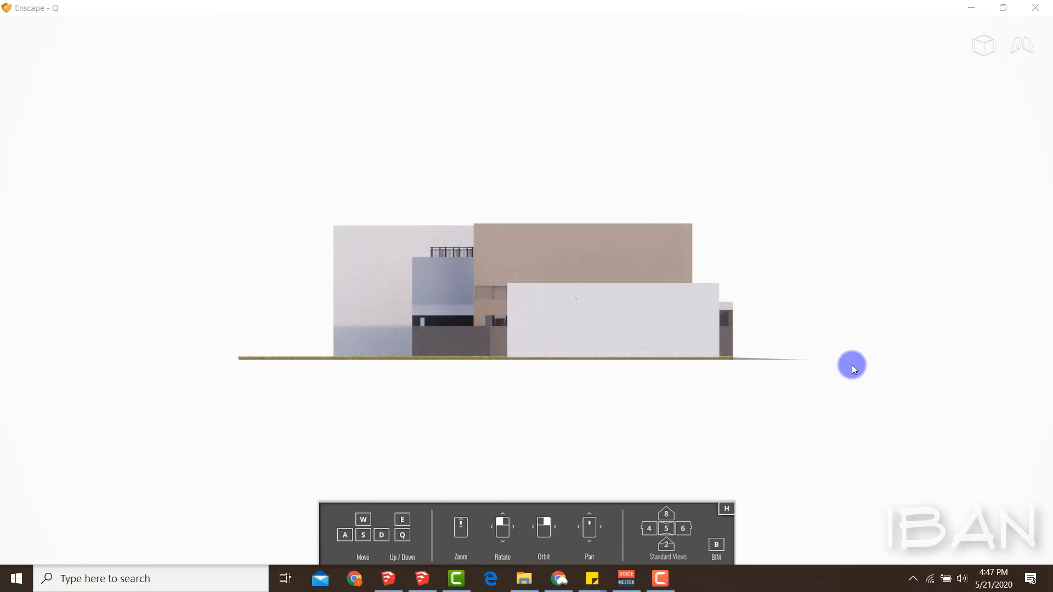
key("6")
key("8")
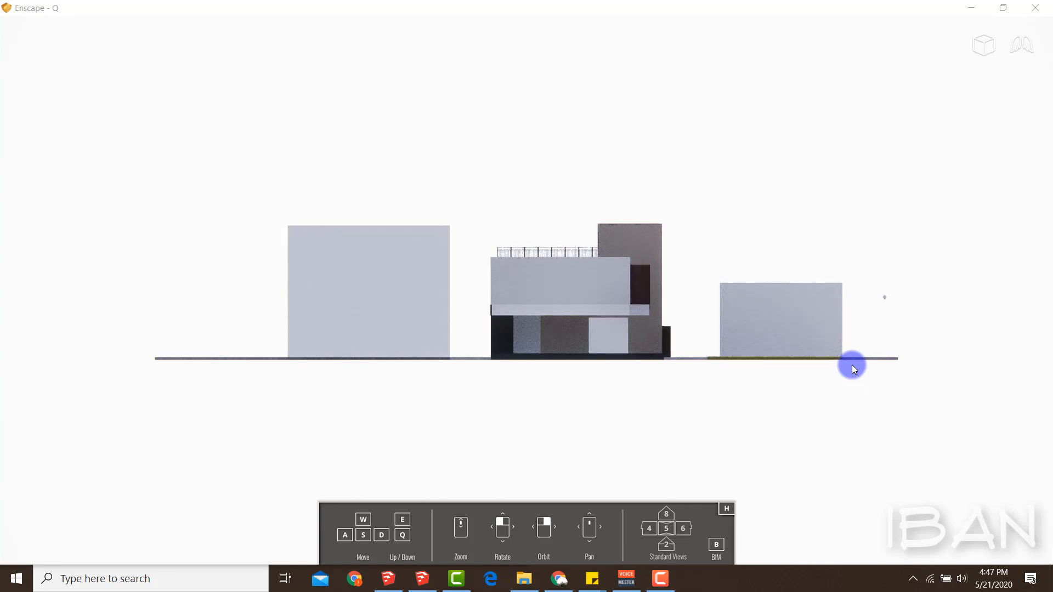
key("5")
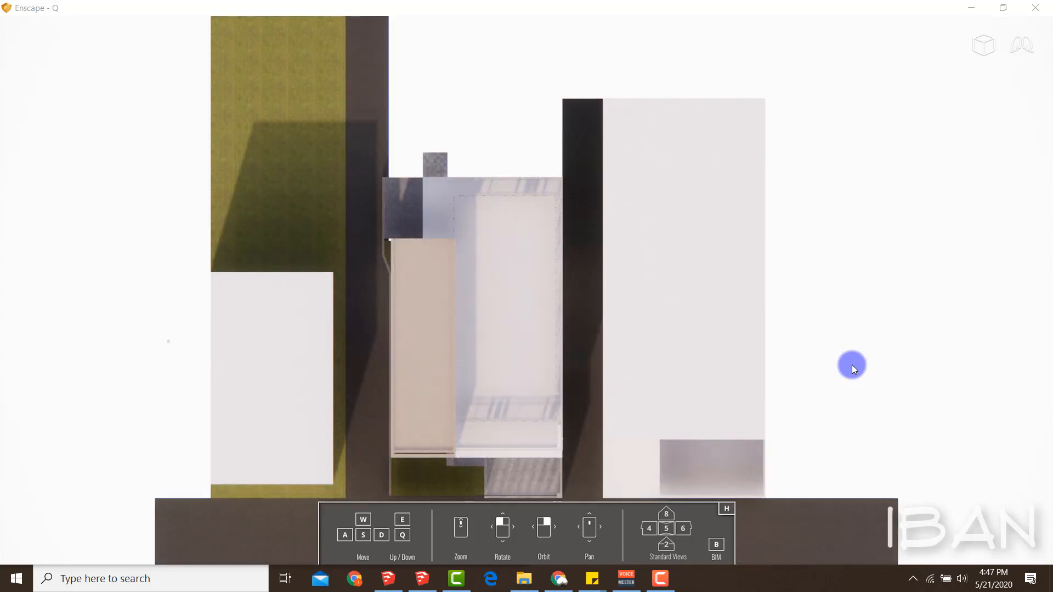
key("2")
key("w")
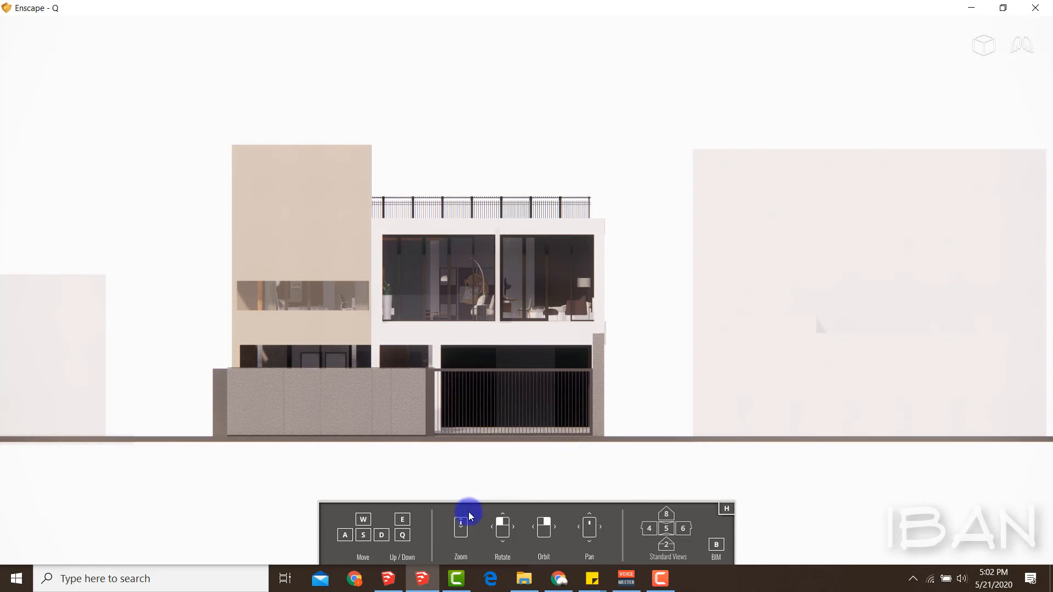
- Switch to SketchUp and place a horizontal section plane on the house's flat roof, keeping the default name and symbol
left_click(388, 579)
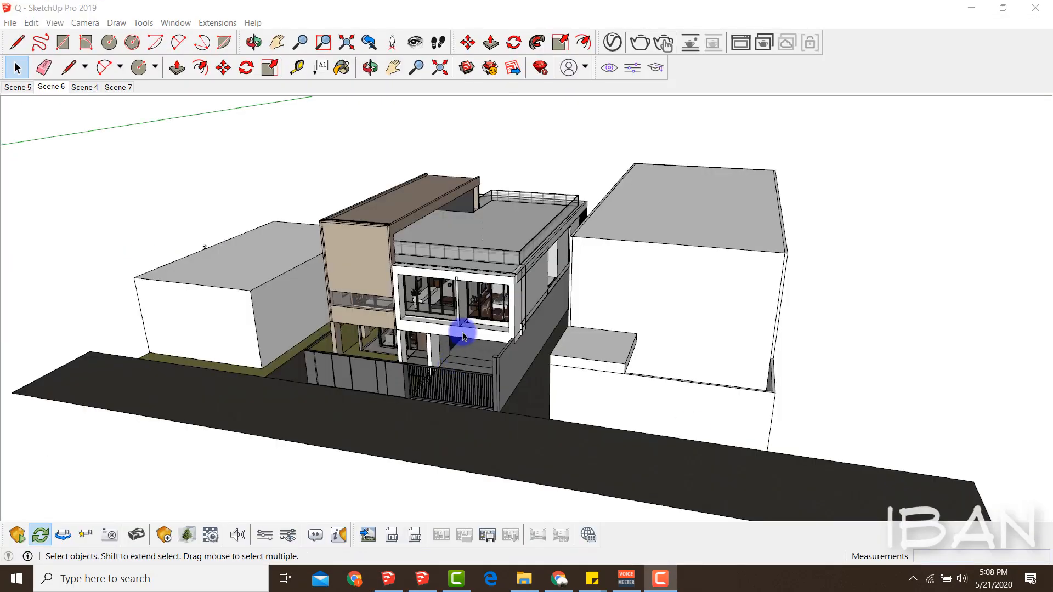
left_click(142, 24)
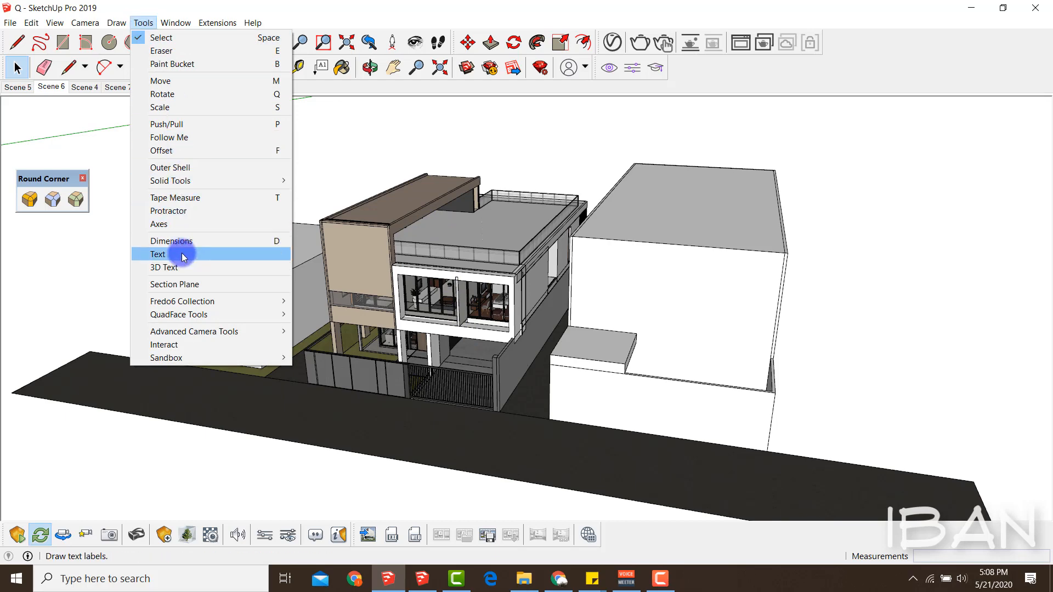
left_click(184, 283)
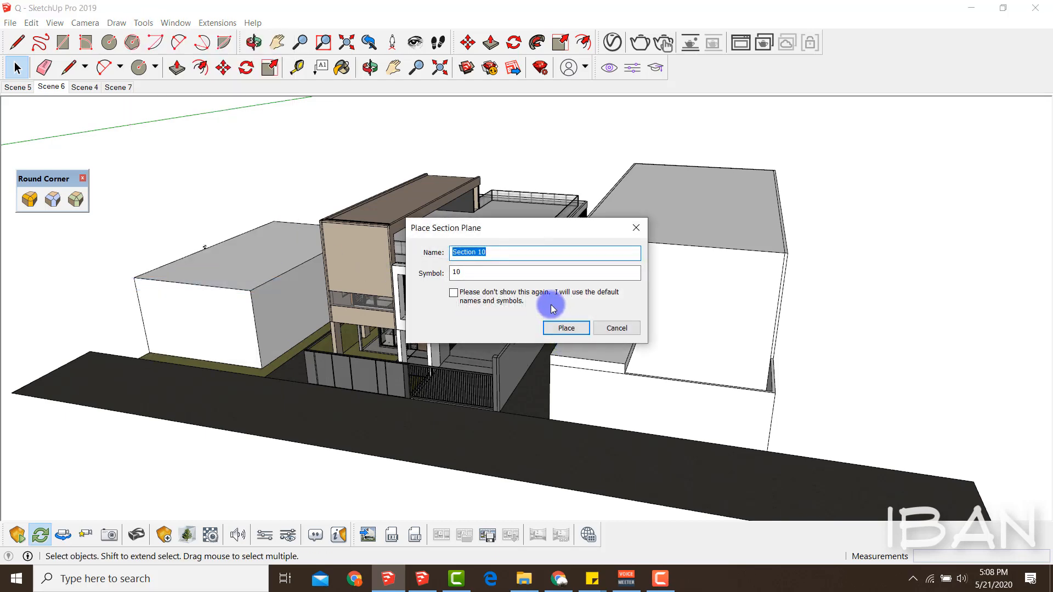
left_click(565, 328)
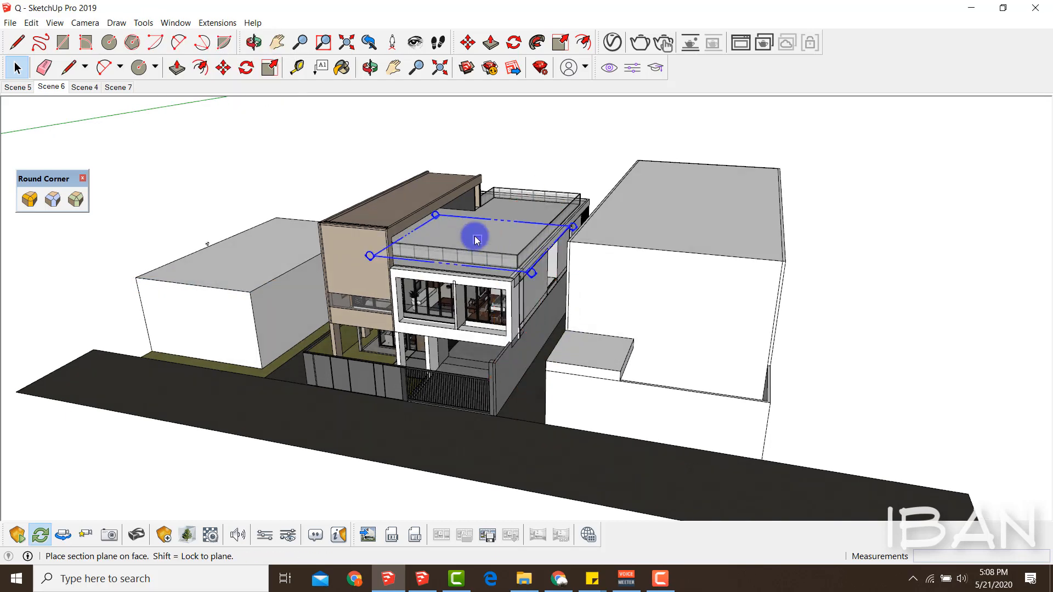
left_click(475, 239)
- Move the roof section plane vertically down so it cuts through the ground floor walls, leaving it deselected
scroll(473, 236, "down", 6)
left_click(757, 214)
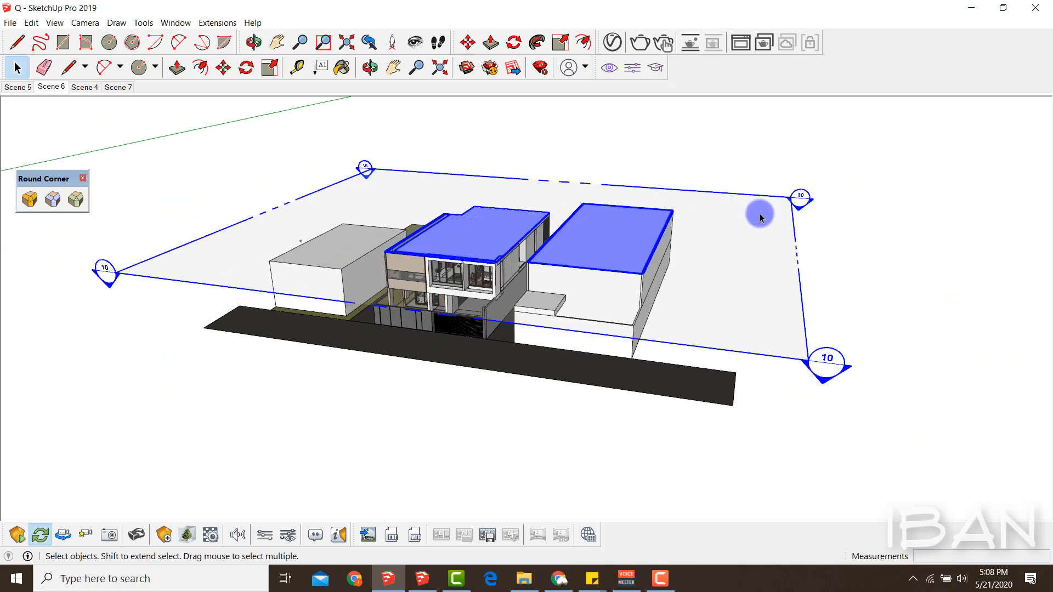
key("m")
left_click_drag(774, 208, 754, 237)
scroll(762, 243, "up", 3)
key("space")
left_click(733, 179)
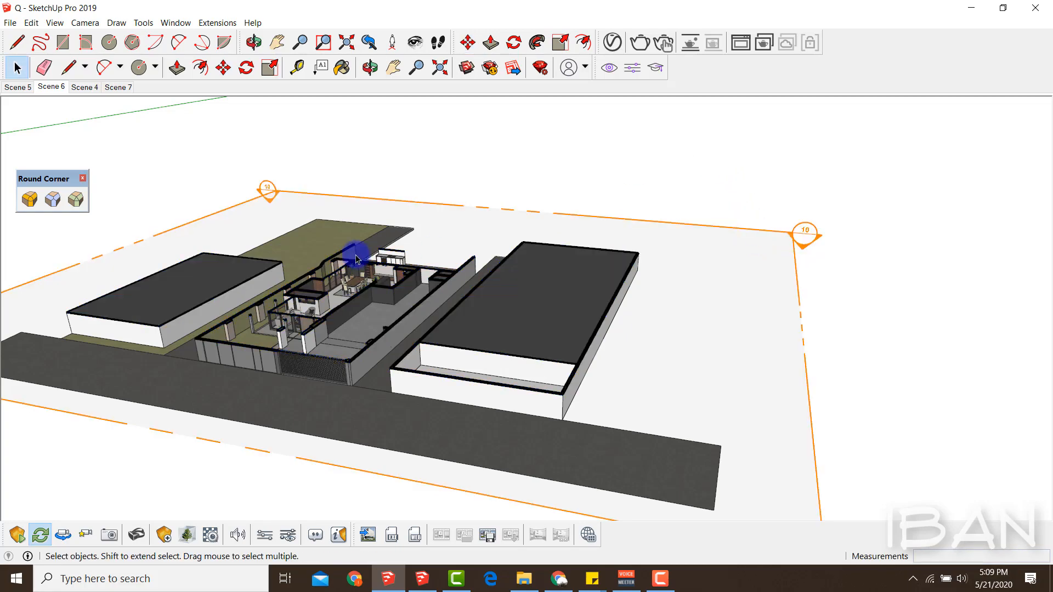
- Place a second horizontal section plane over the existing ground-floor cut, keeping the default name and symbol, and select it
scroll(344, 277, "up", 5)
middle_click_drag(344, 277, 348, 313)
scroll(435, 160, "down", 10)
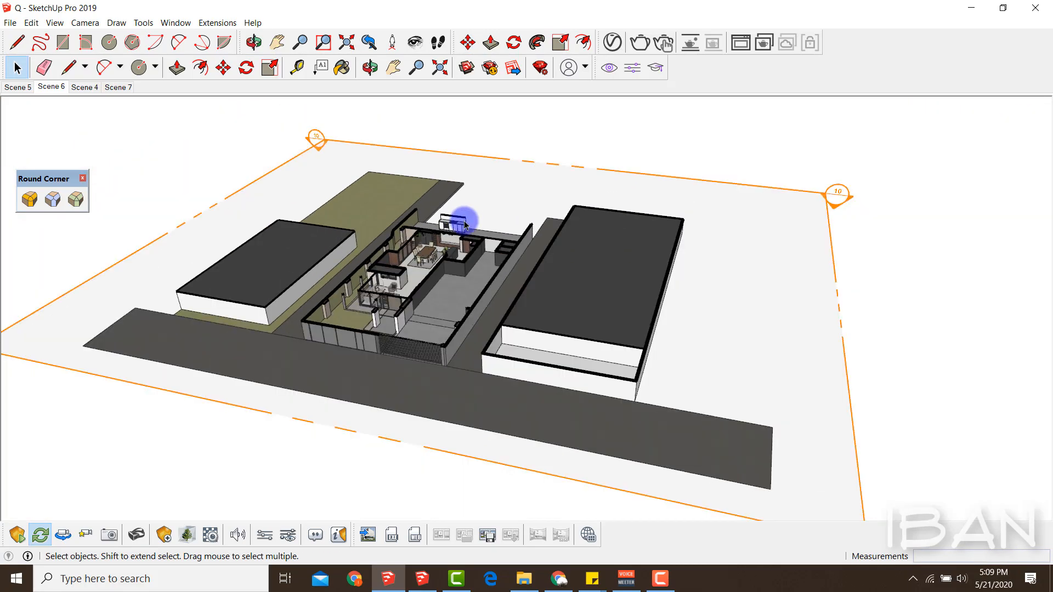
scroll(472, 237, "down", 3)
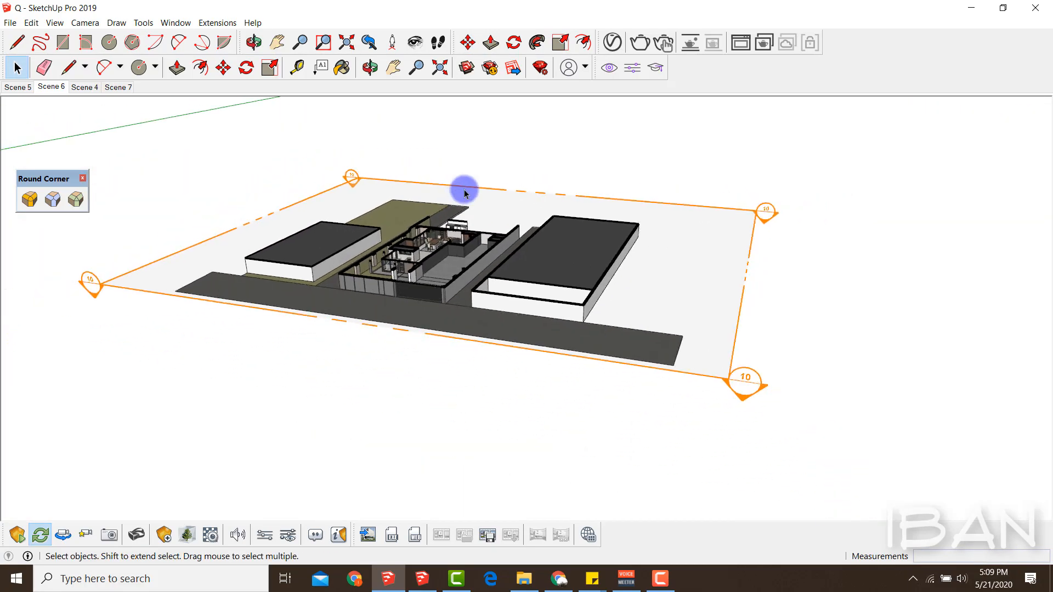
scroll(464, 193, "up", 2)
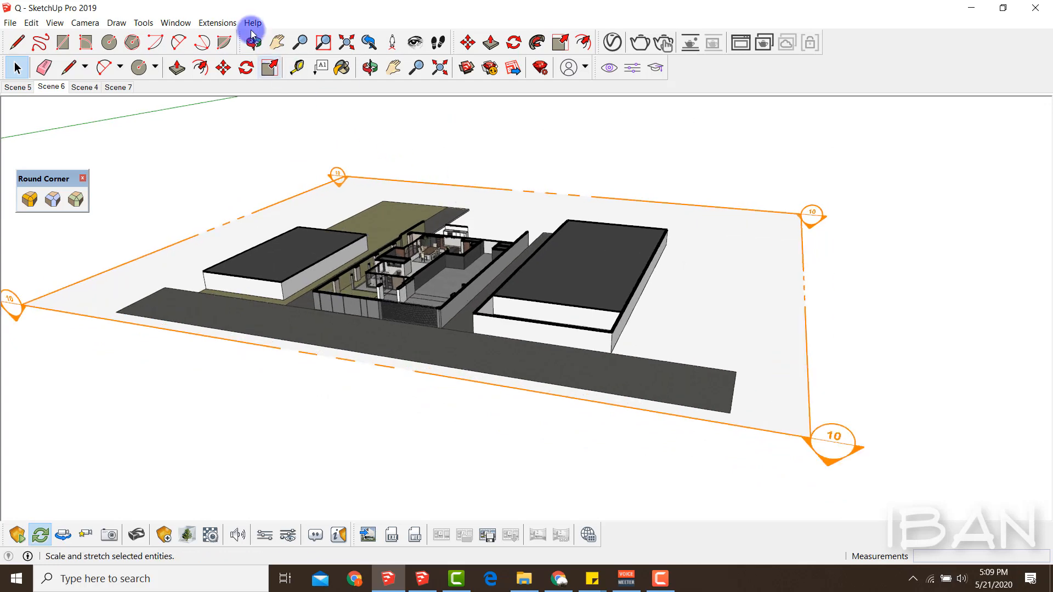
left_click(152, 23)
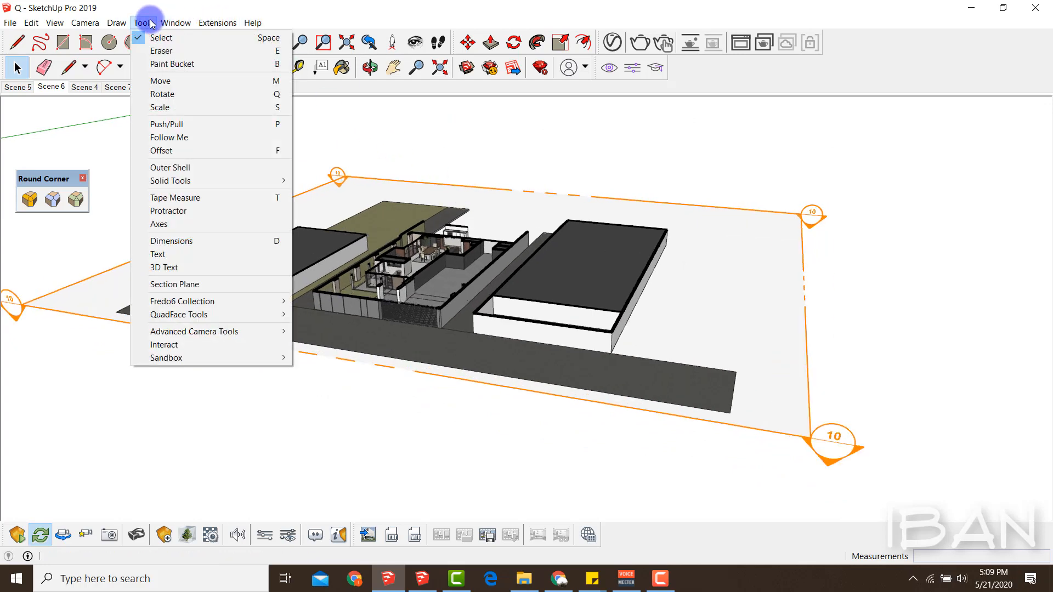
left_click(185, 285)
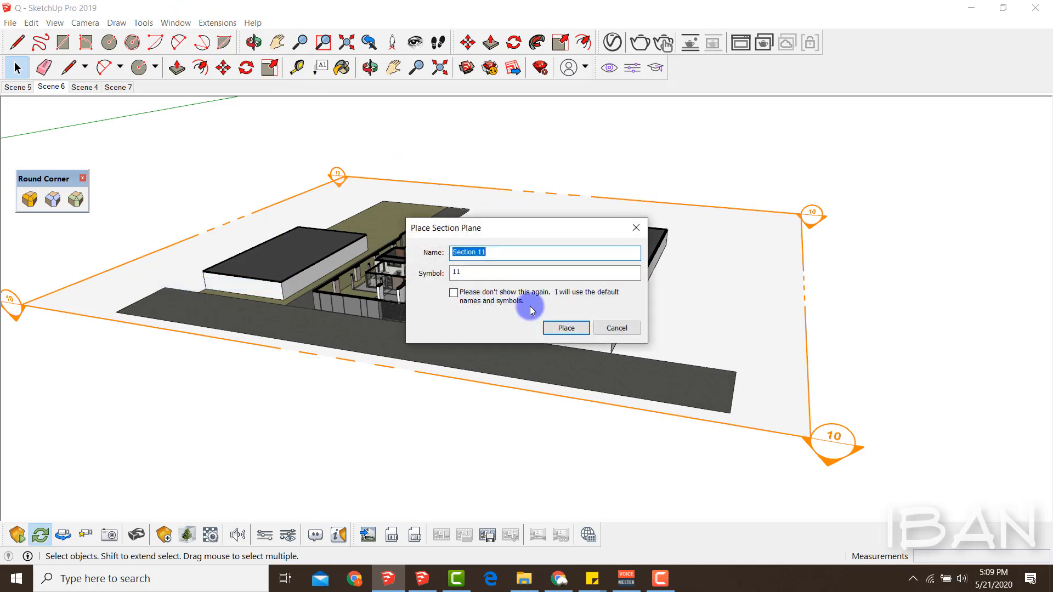
left_click(562, 325)
left_click(836, 421)
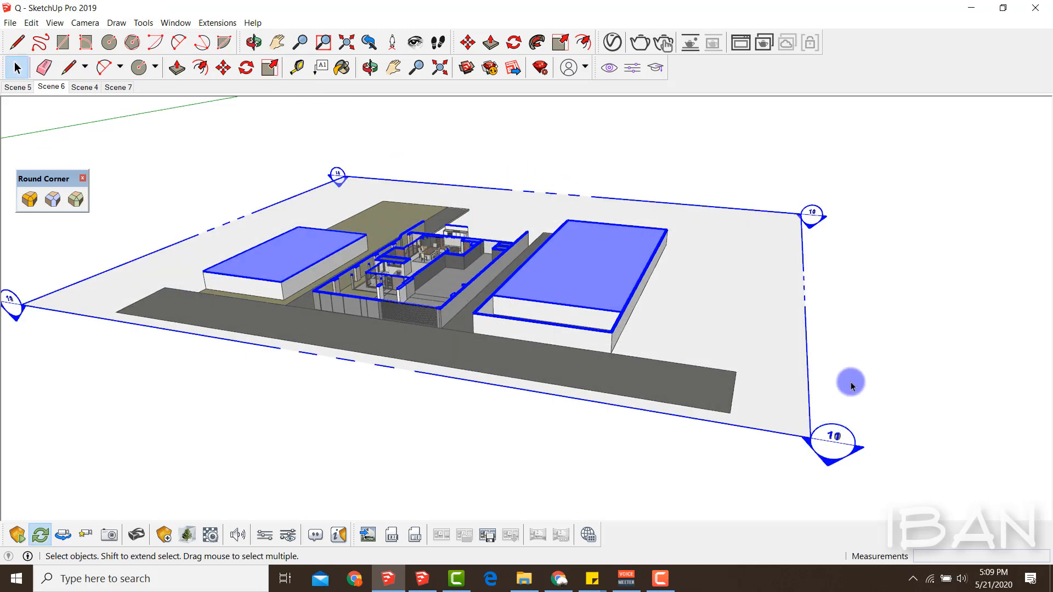
- Move the second section plane vertically up so it cuts through the upper floor walls, leaving it deselected
key("m")
left_click(858, 364)
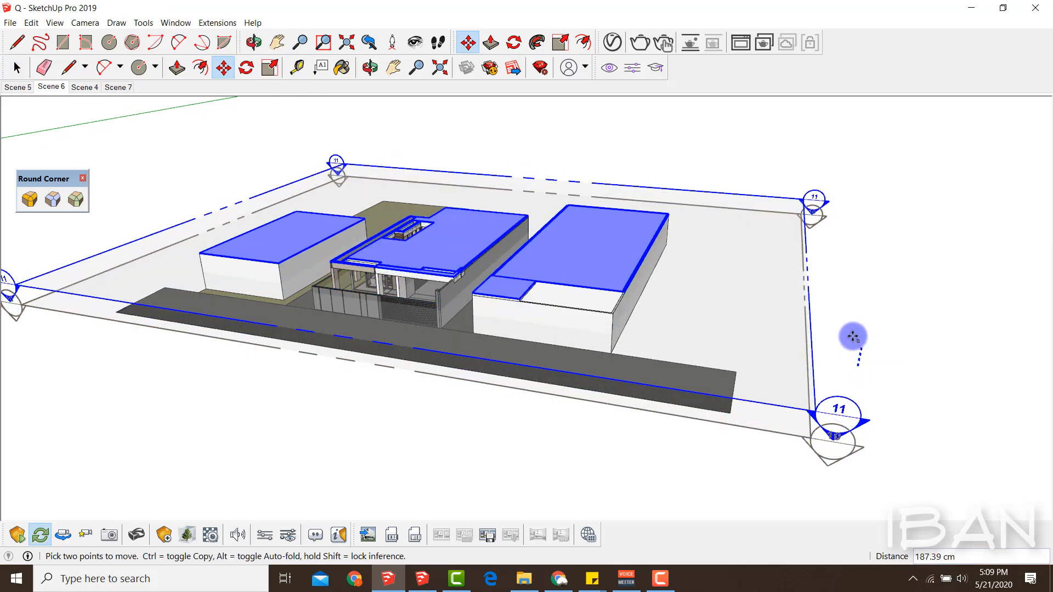
left_click(853, 328)
key("space")
left_click(913, 339)
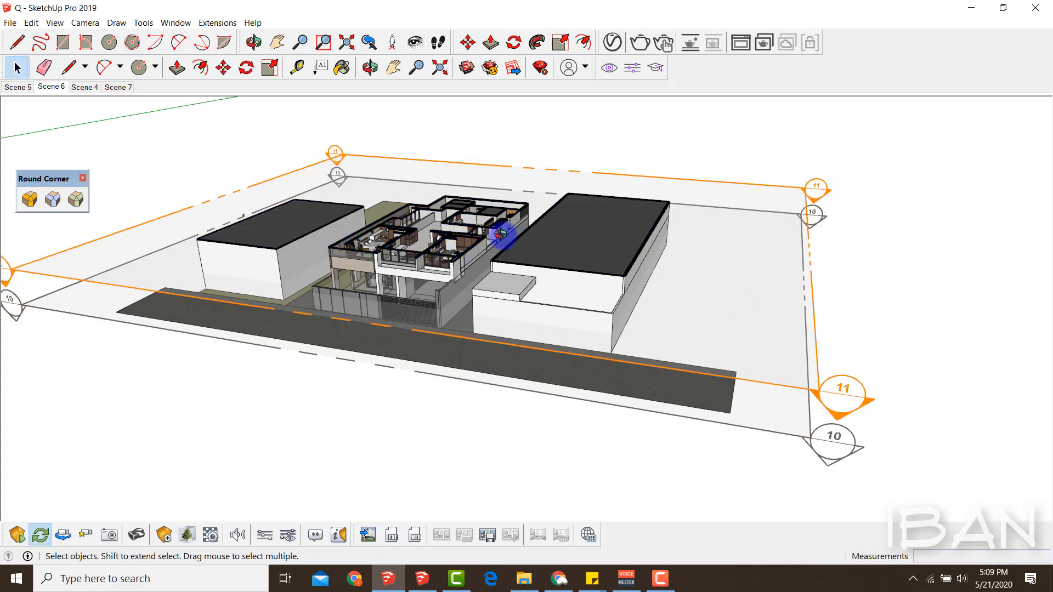
- Set the camera to the standard top view in parallel projection, framed on the house's upper floor plan
middle_click_drag(913, 339, 495, 330)
scroll(495, 331, "down", 4)
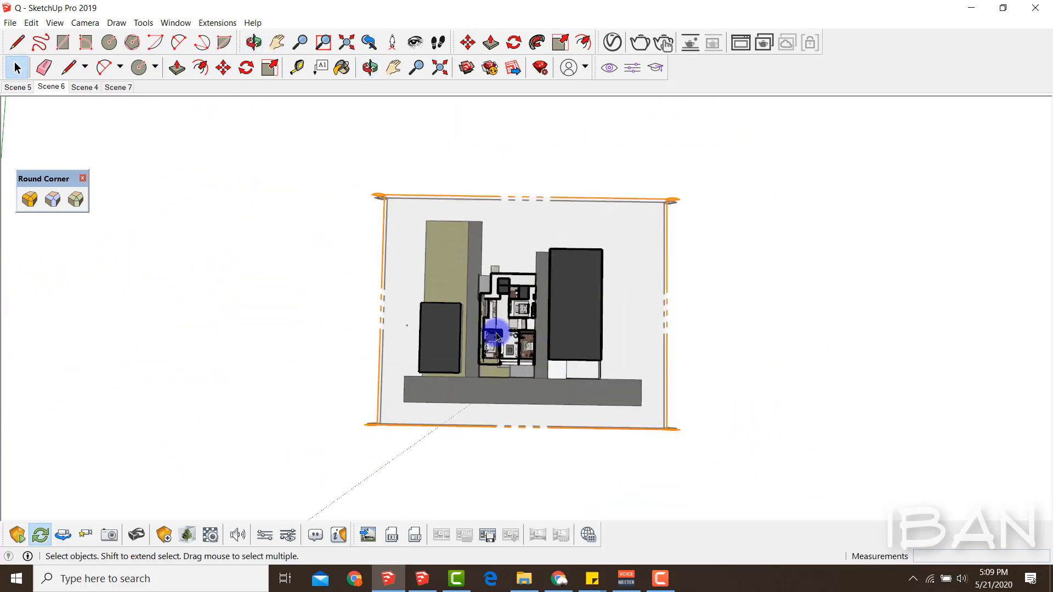
scroll(514, 334, "up", 6)
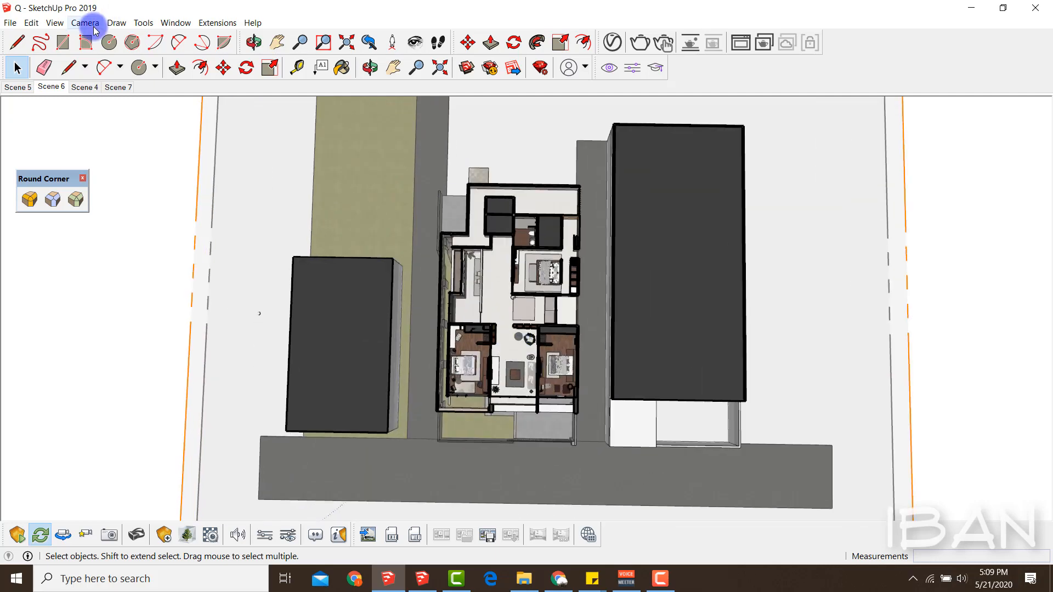
scroll(384, 232, "down", 3)
scroll(356, 236, "up", 4)
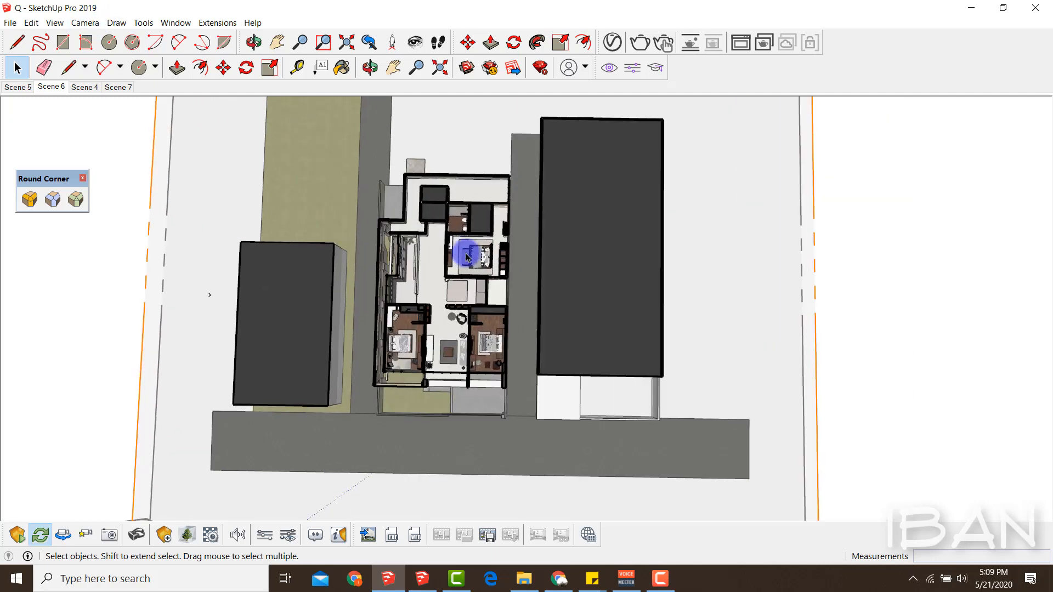
left_click(85, 22)
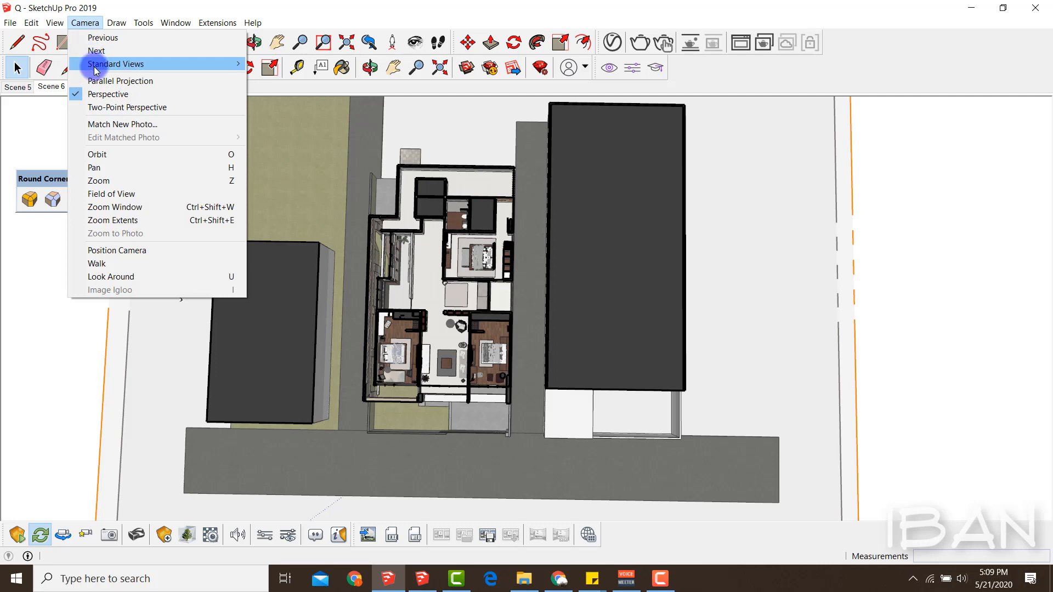
mouse_move(90, 63)
left_click(271, 64)
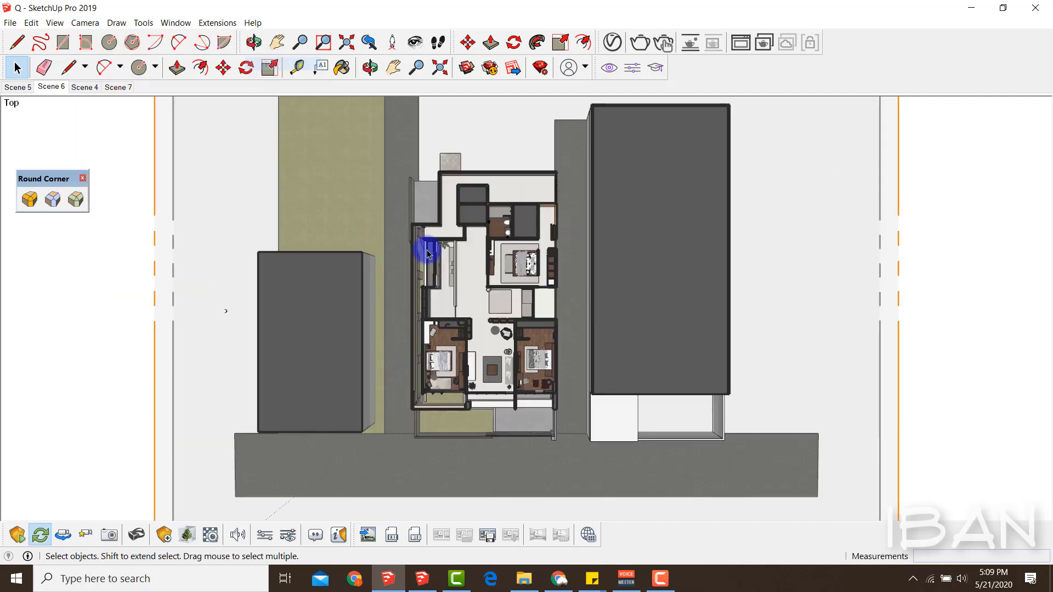
left_click(85, 23)
left_click(104, 80)
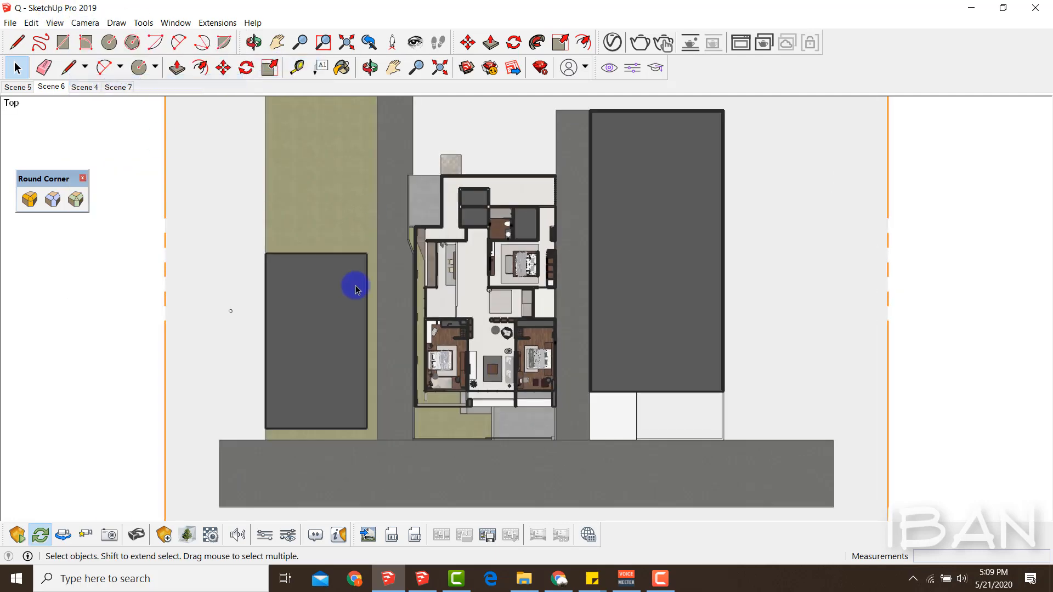
scroll(559, 321, "up", 3)
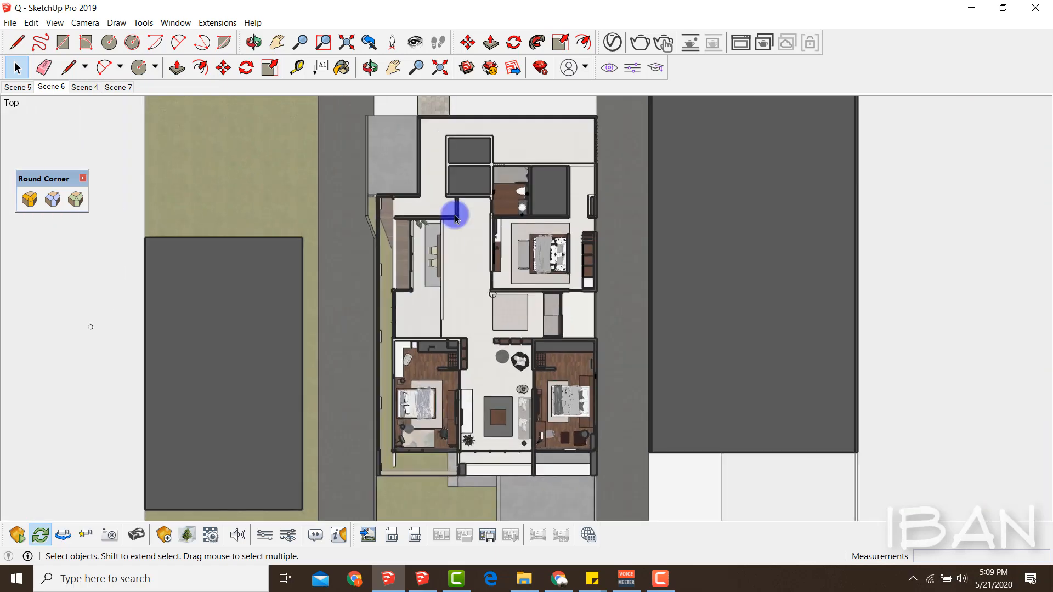
scroll(437, 308, "up", 2)
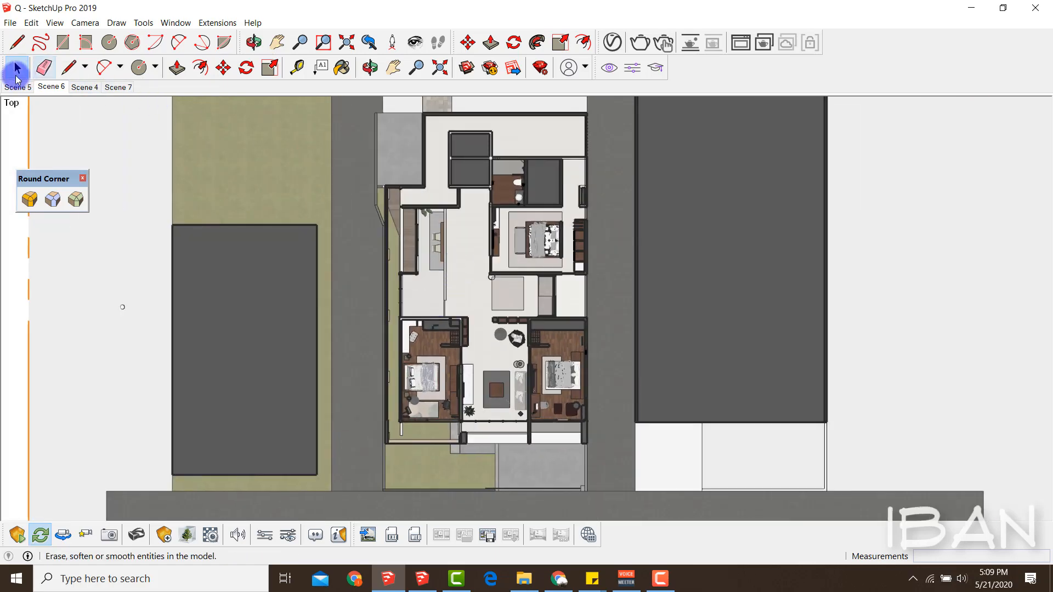
- Hide the section planes and add a new scene of the upper floor plan after Scene 6
left_click(55, 23)
left_click(54, 24)
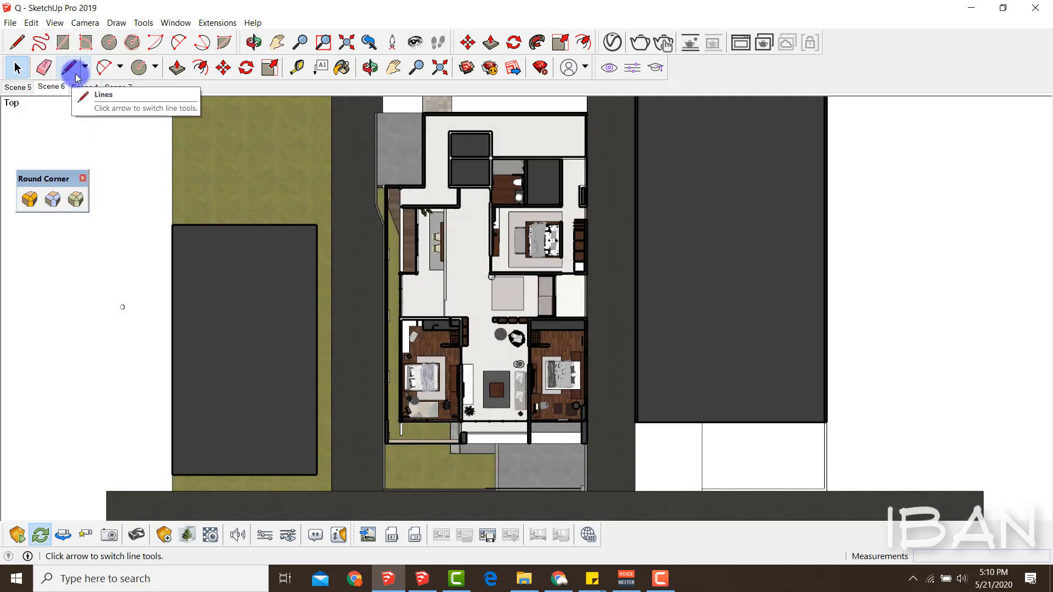
right_click(51, 86)
left_click(69, 125)
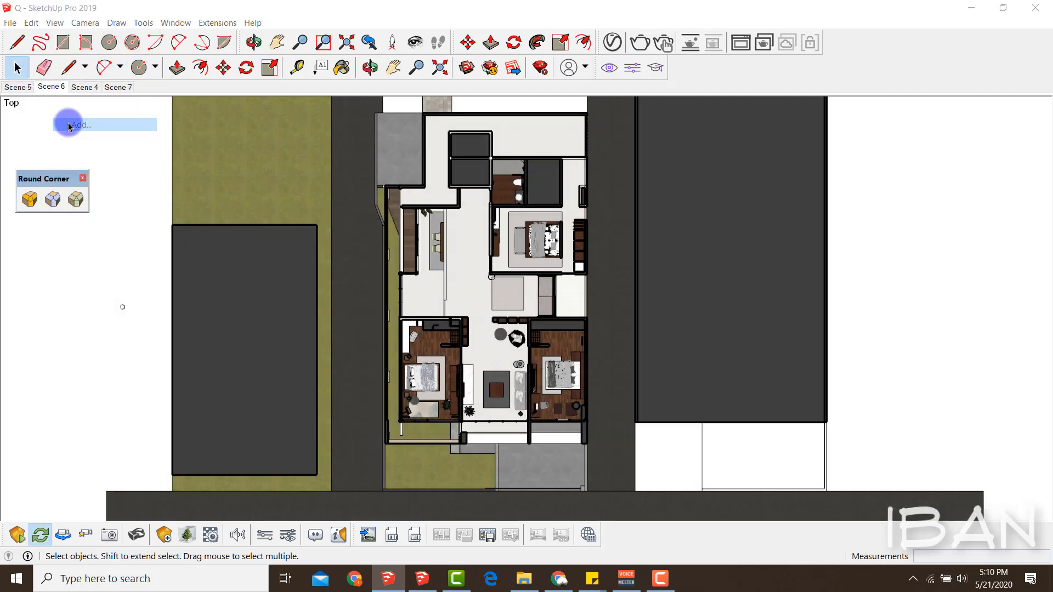
left_click(522, 345)
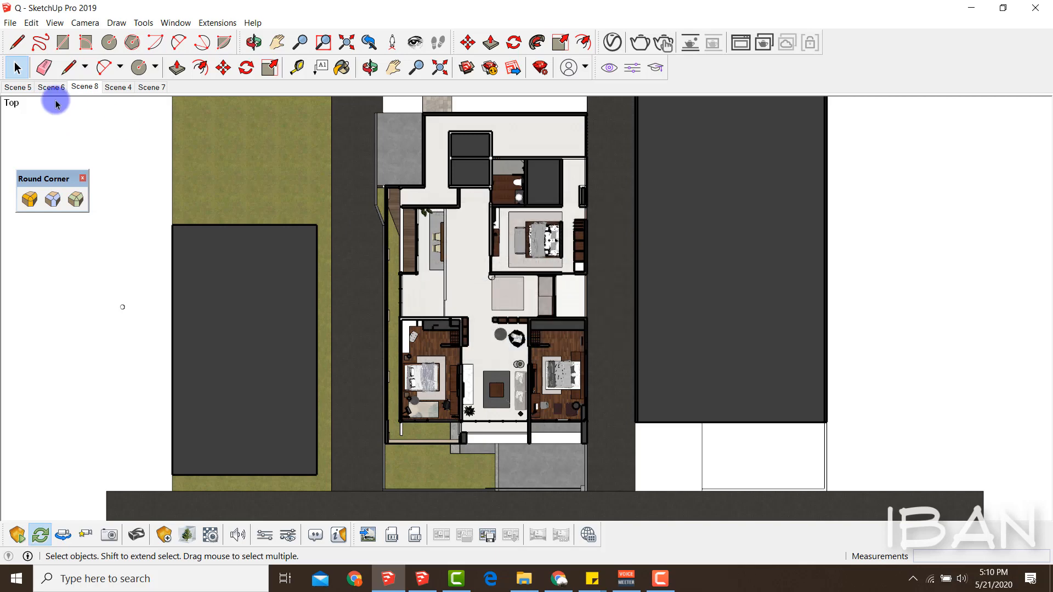
- Rename the new upper floor plan scene as Denah lt 2
right_click(83, 92)
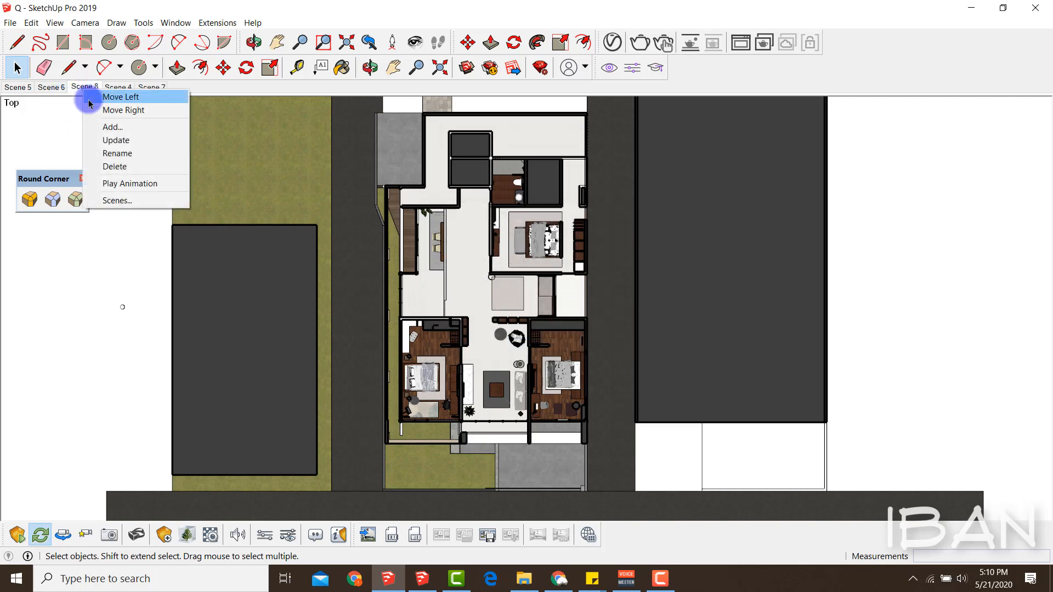
left_click(107, 152)
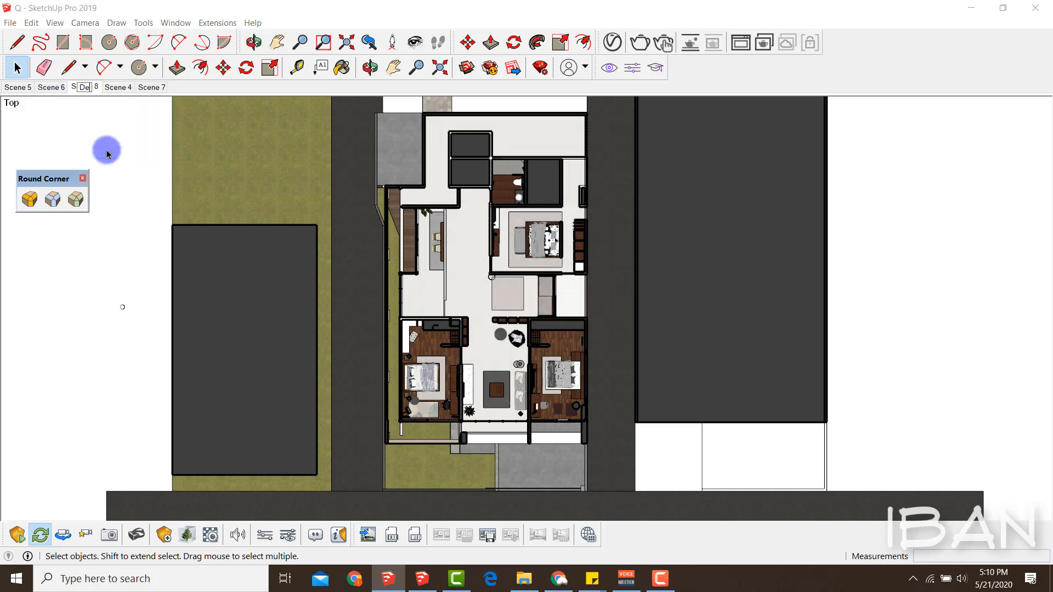
type("Denah It2")
key("Return")
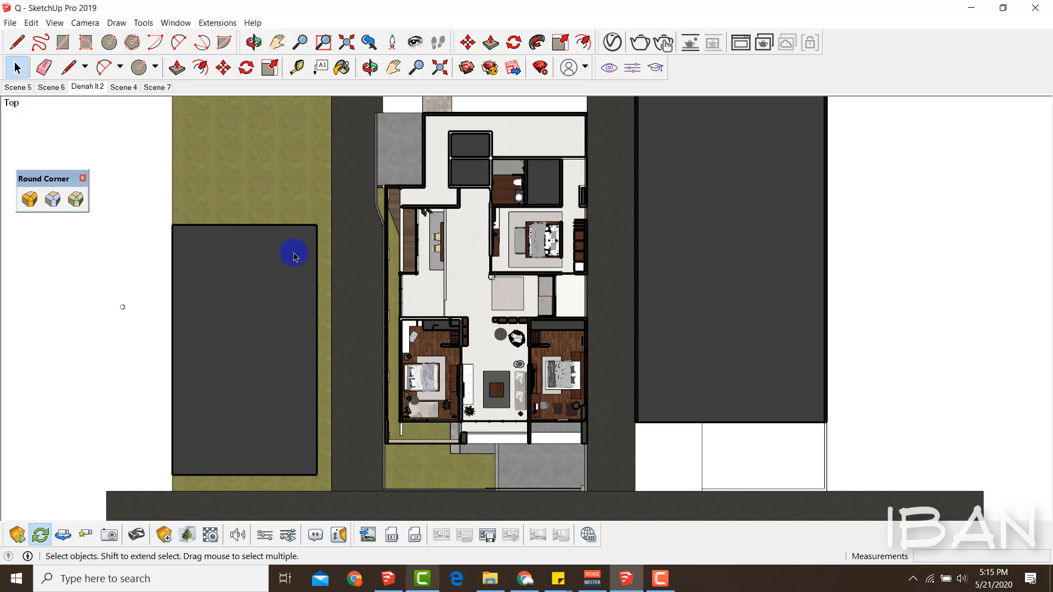
- Show the section planes again and make the ground floor section plane the active cut
left_click(53, 23)
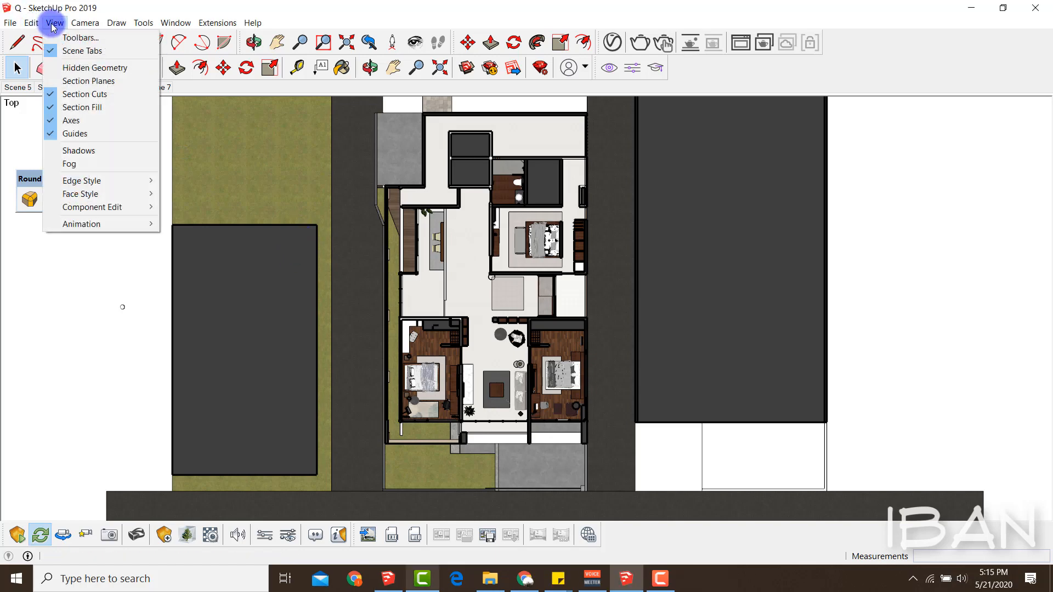
left_click(82, 81)
left_click(29, 336)
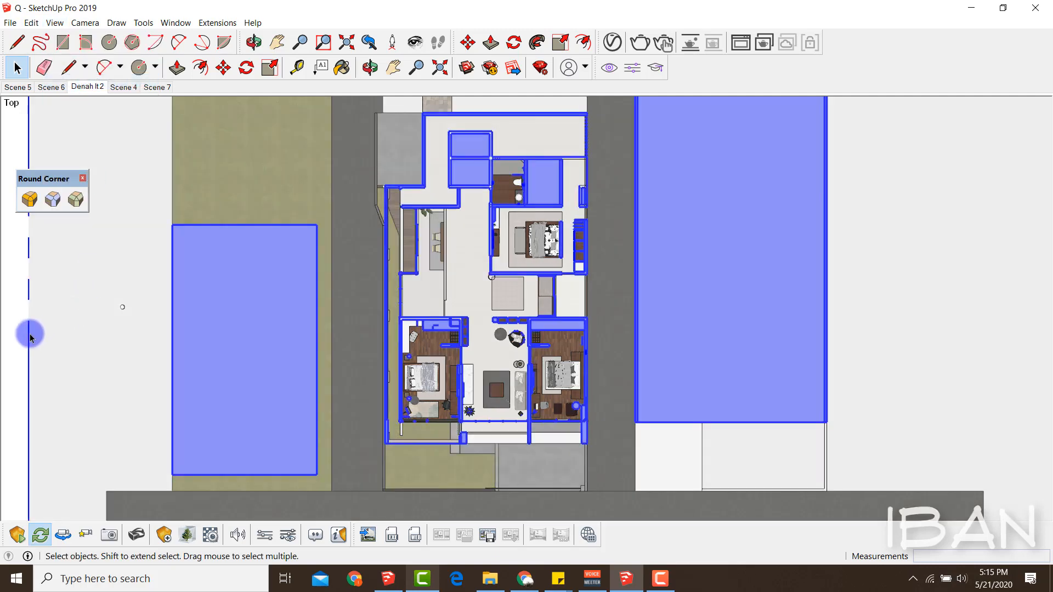
left_click(31, 334)
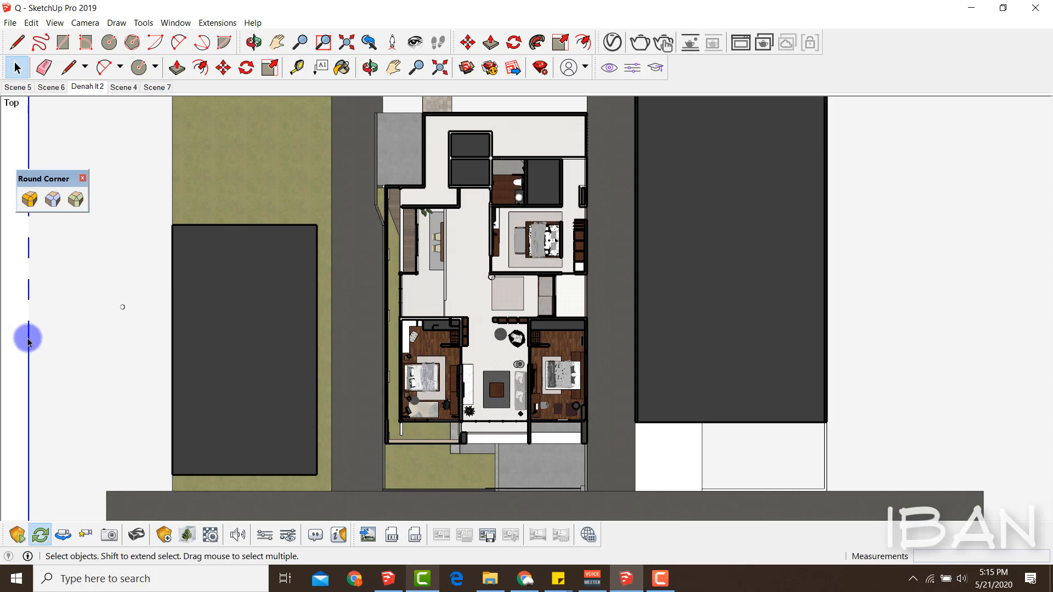
right_click(28, 340)
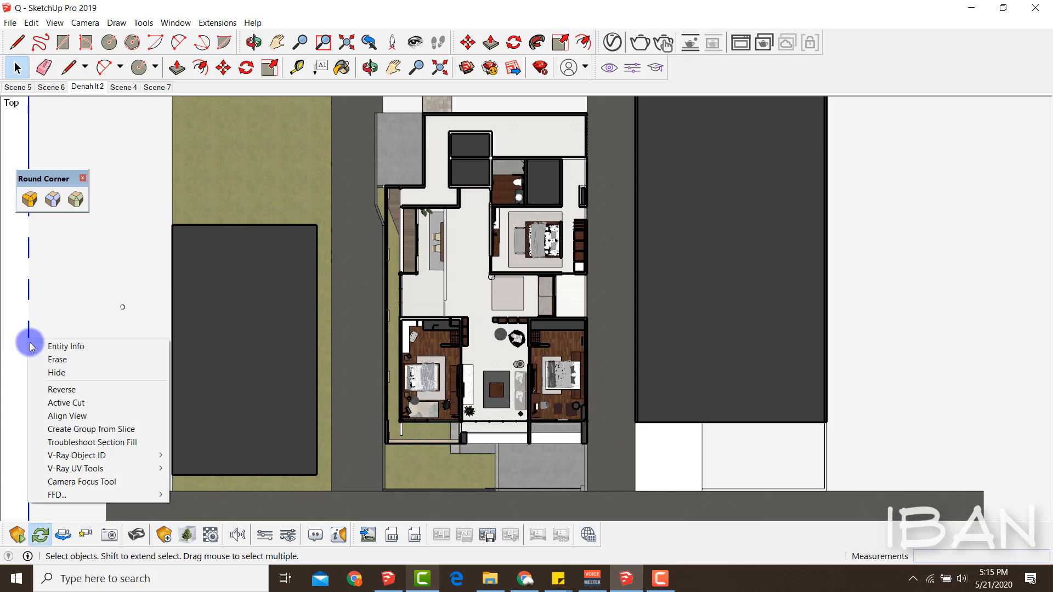
left_click(62, 403)
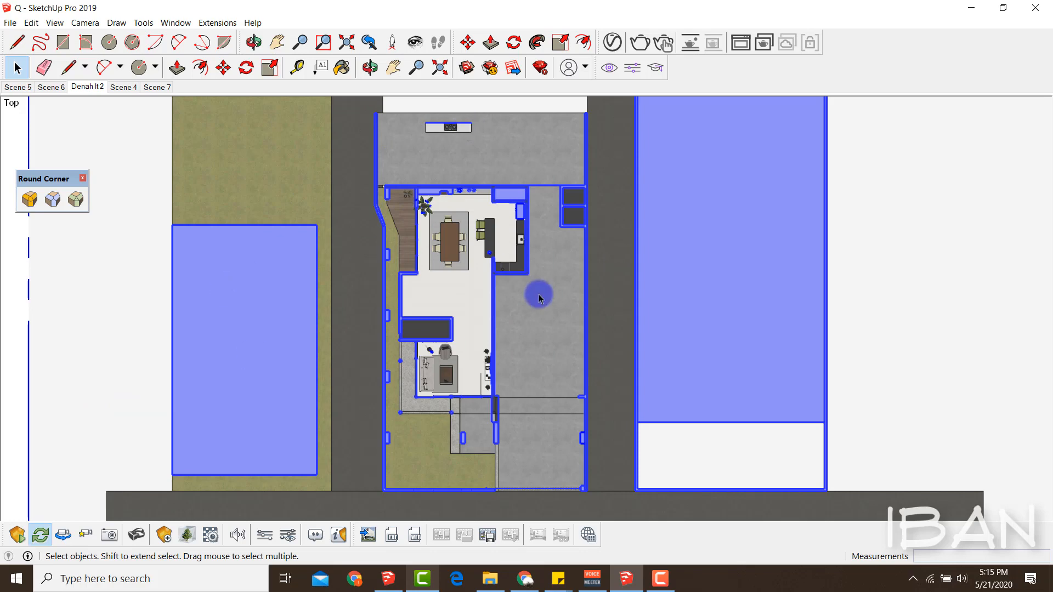
- Add a new scene of the ground floor plan after Denah lt 2 and rename it as Denah lt 1
right_click(86, 91)
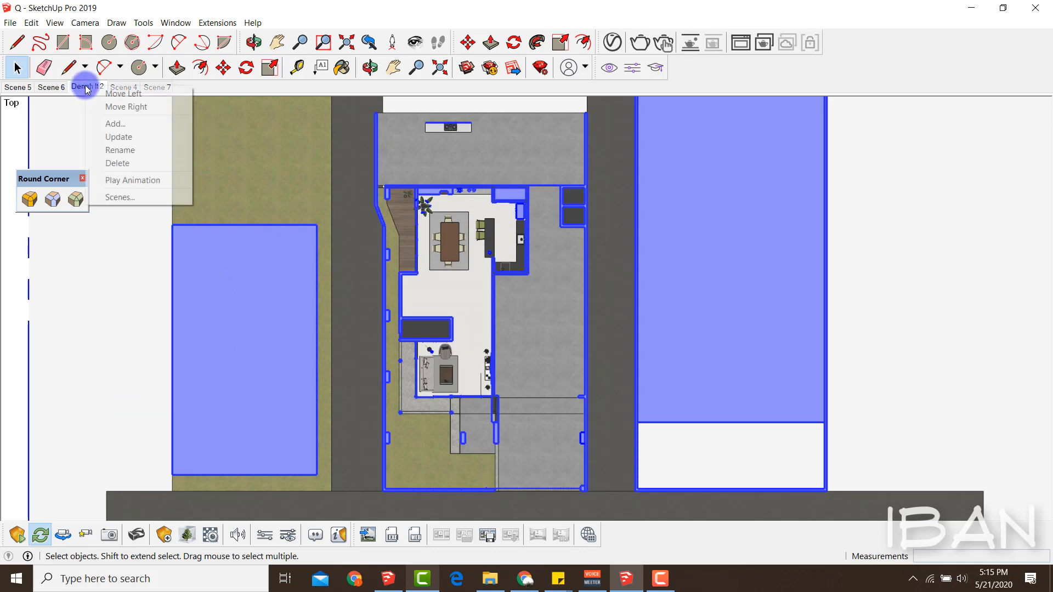
left_click(112, 126)
left_click(522, 346)
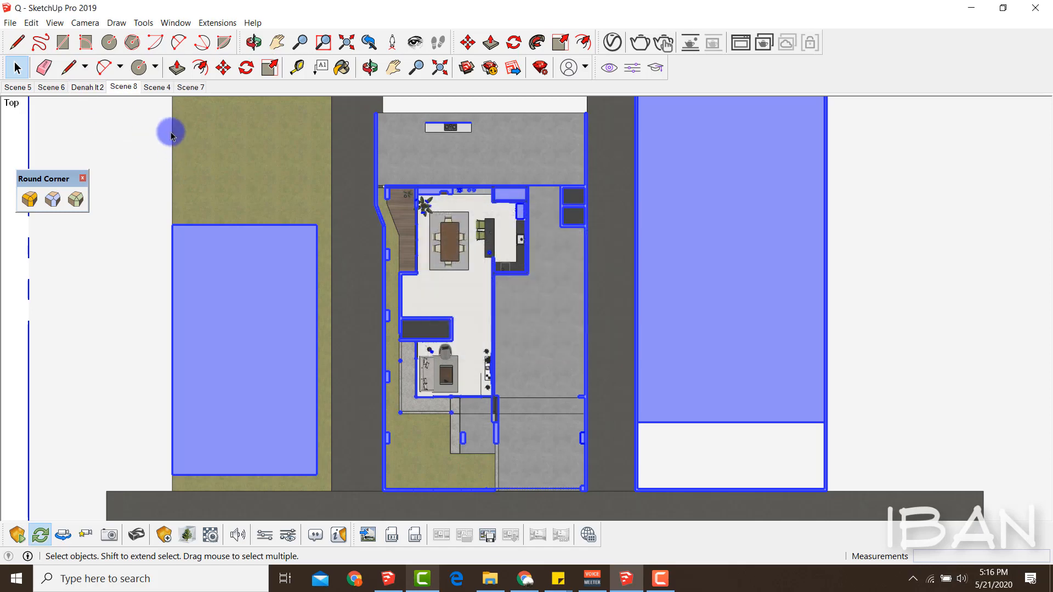
right_click(123, 87)
left_click(157, 146)
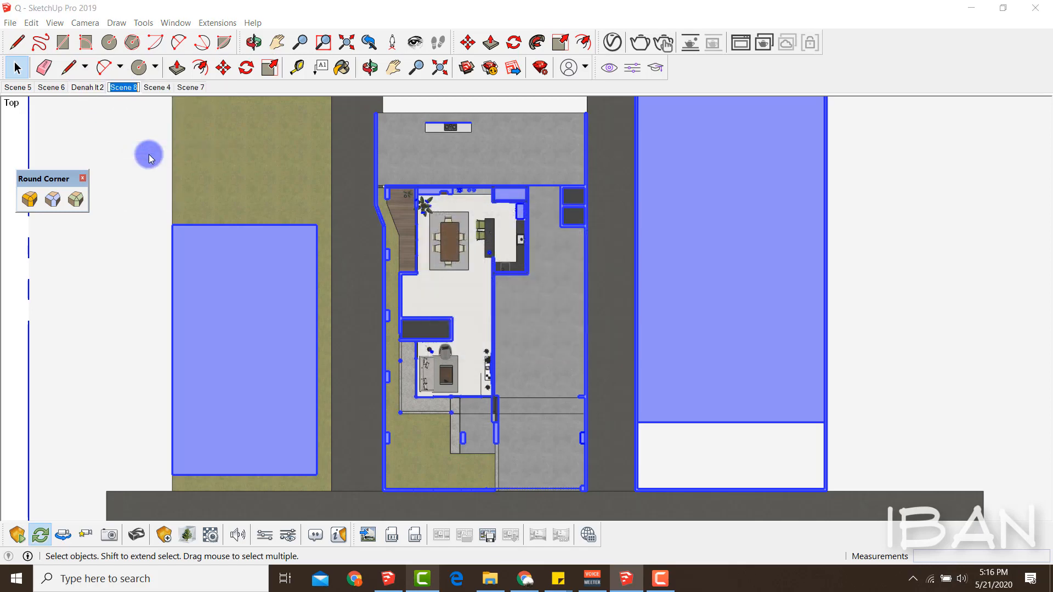
type("Denah lt 1")
key("Return")
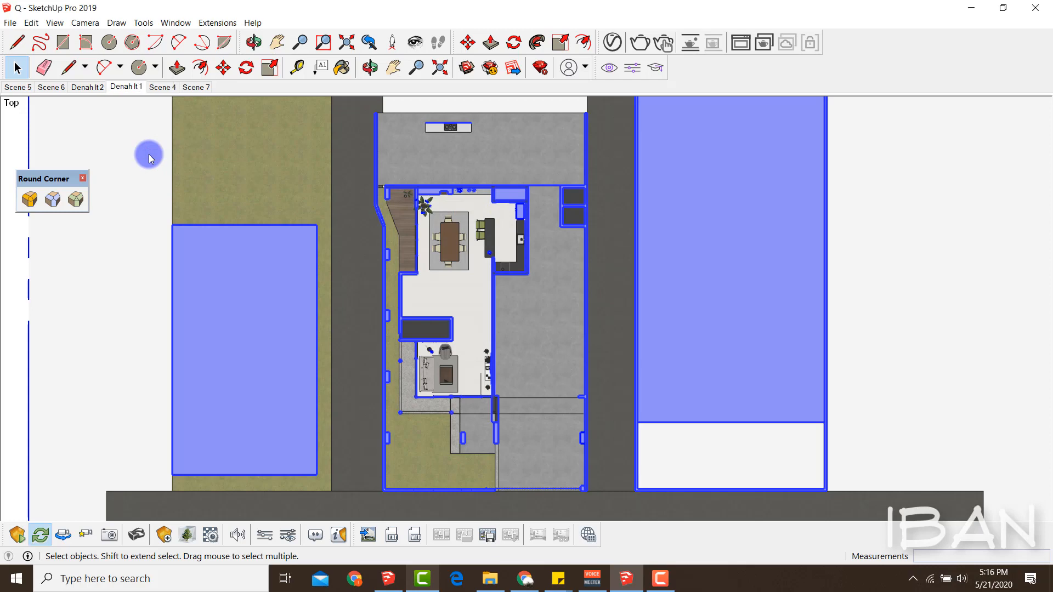
- Hide the section planes and update the Denah lt 1 scene with this display state
left_click(67, 24)
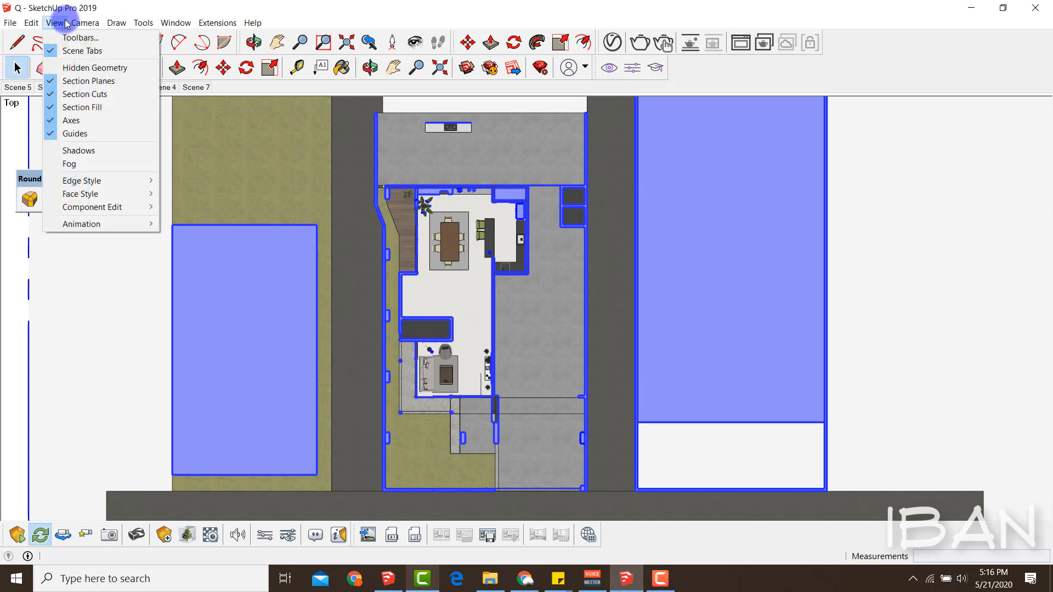
left_click(52, 79)
right_click(130, 91)
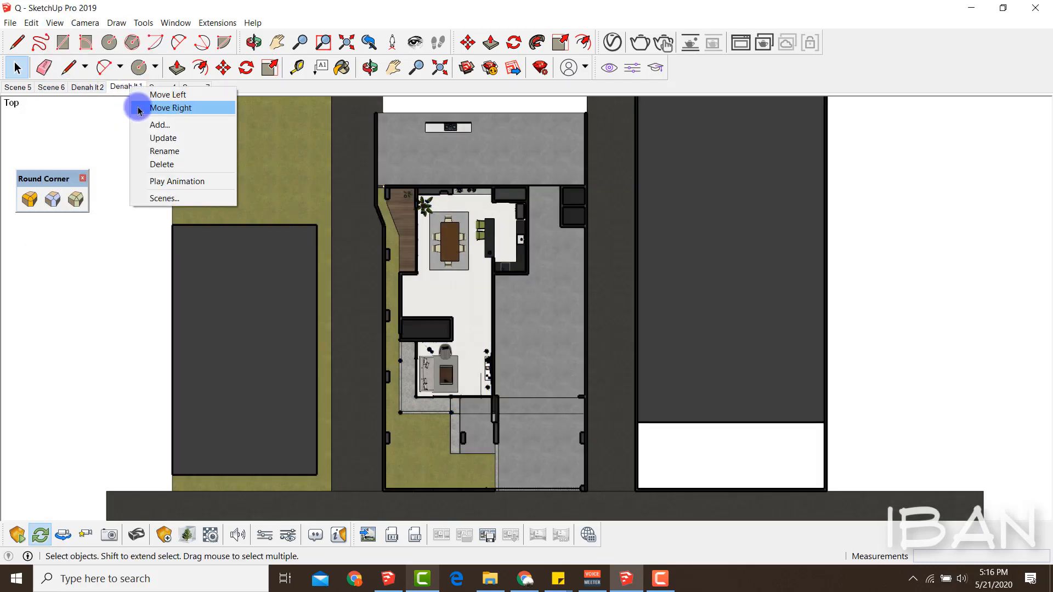
left_click(145, 138)
left_click(537, 346)
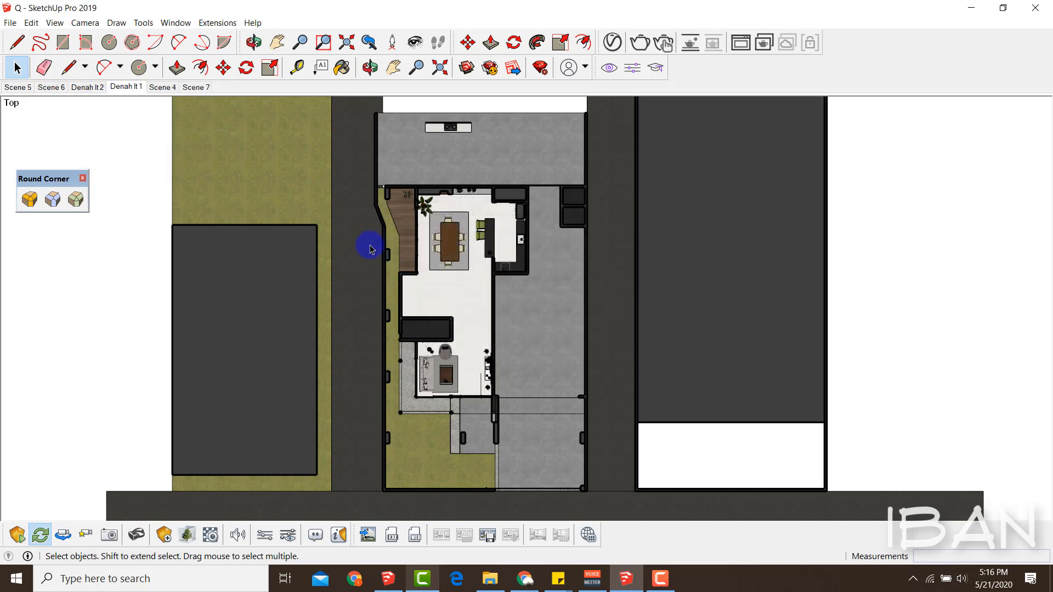
- Check the Denah lt 2 and Denah lt 1 scenes, finishing on Denah lt 1, and synchronize the Enscape view with SketchUp
left_click(86, 90)
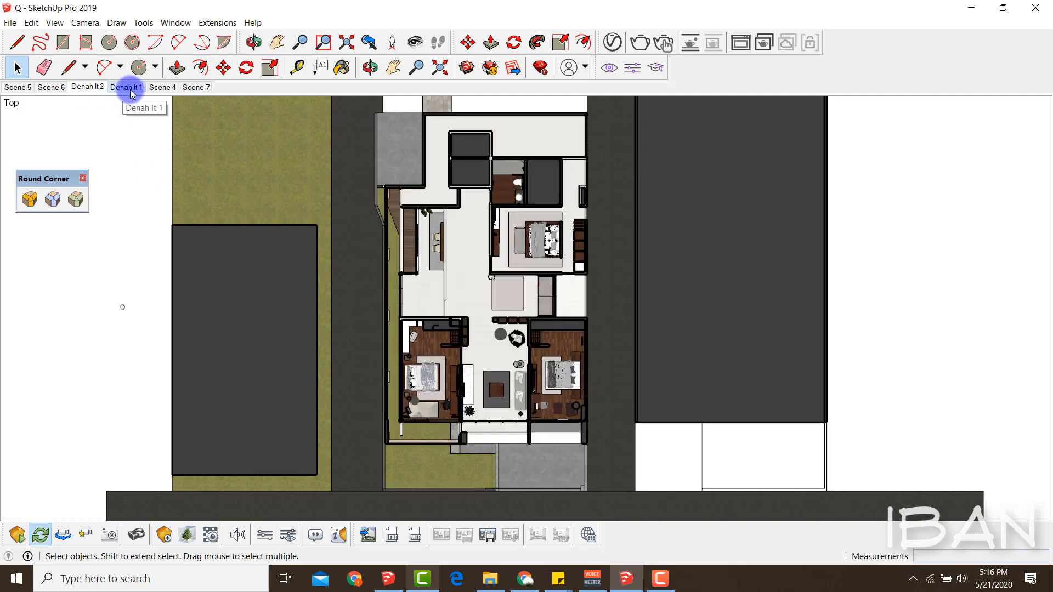
left_click(130, 88)
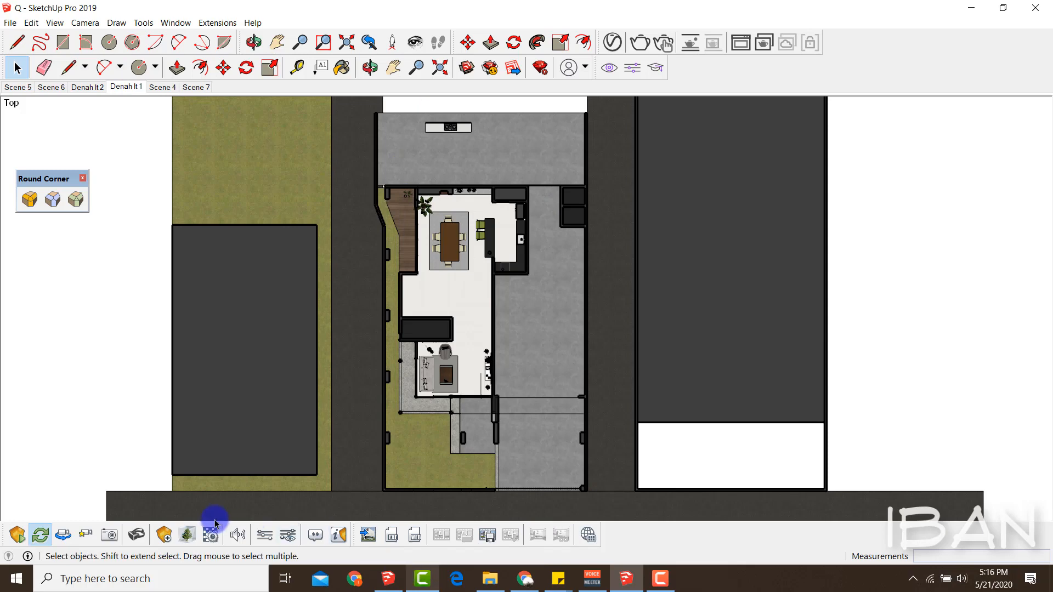
left_click(63, 535)
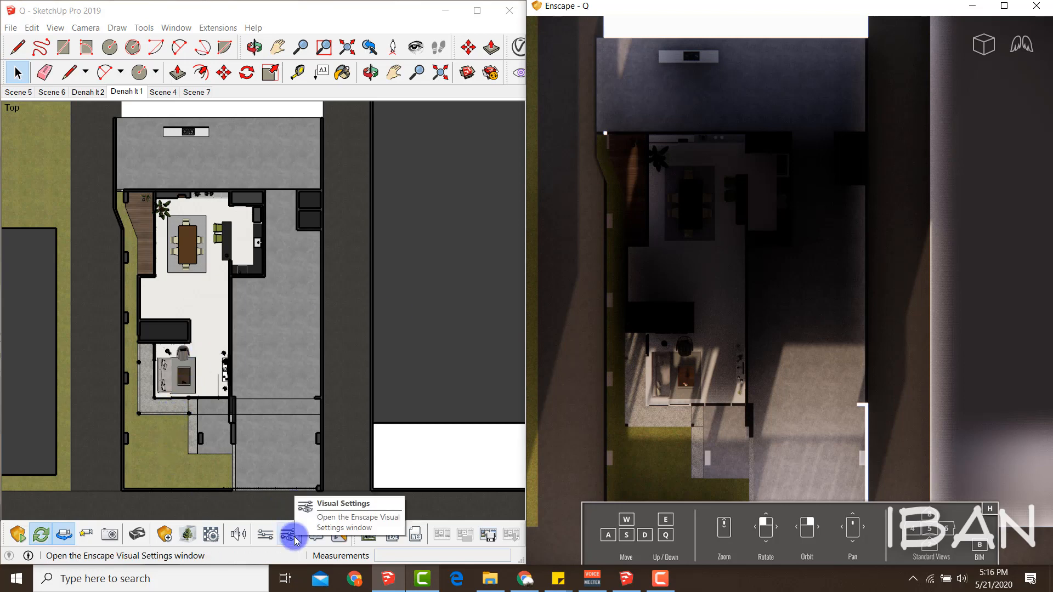
- In Enscape's visual settings, keep auto exposure off, raise the exposure to 52% and set the outlines to 24%
mouse_move(300, 512)
left_mouse_down()
mouse_move(277, 535)
mouse_move(296, 516)
left_mouse_up()
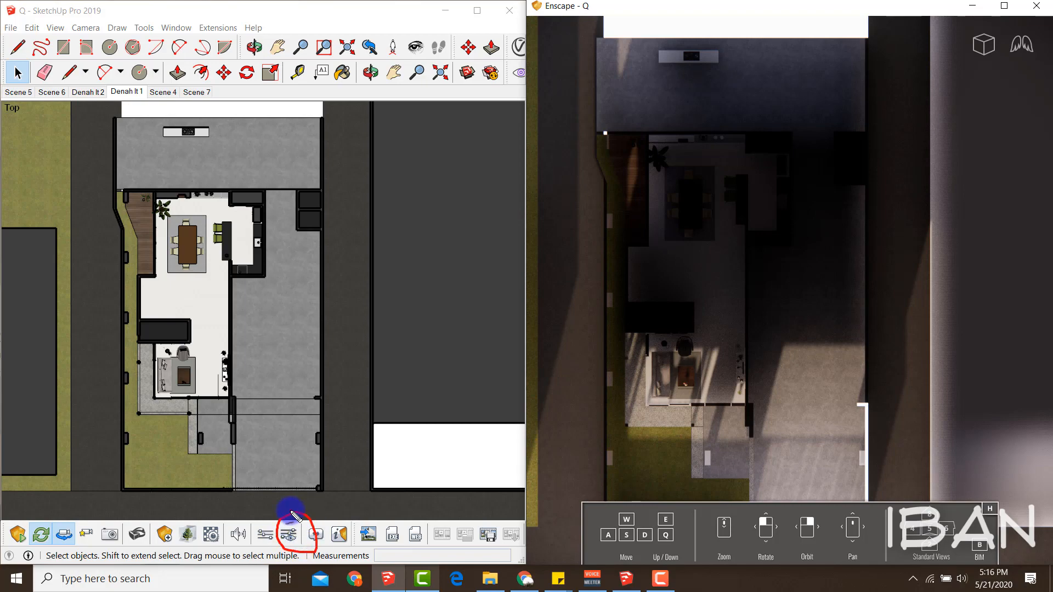
key("Escape")
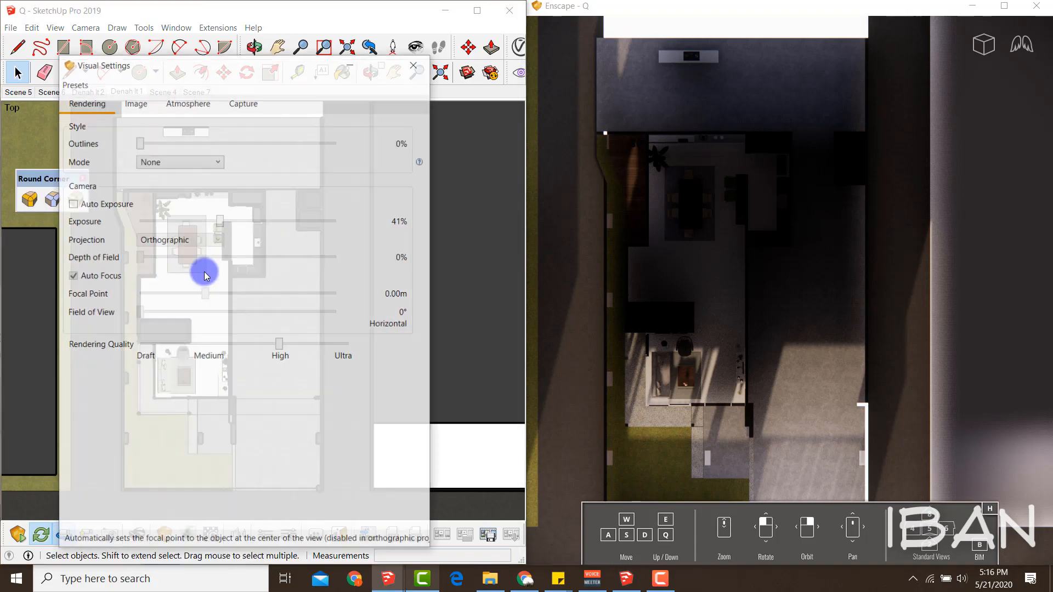
left_click(72, 204)
mouse_move(227, 224)
left_mouse_down()
mouse_move(253, 225)
mouse_move(243, 225)
left_mouse_up()
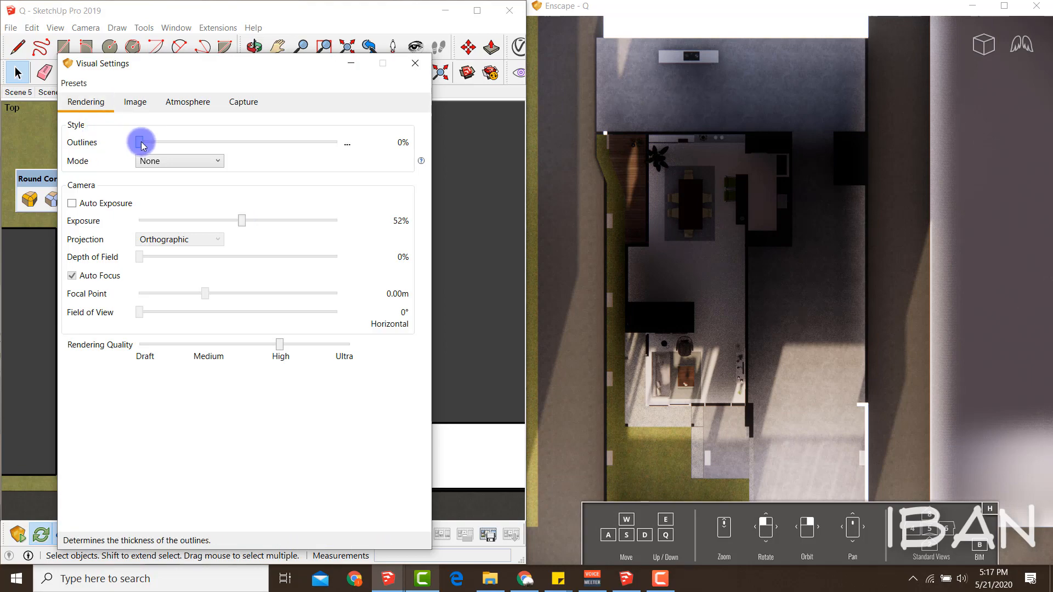
left_click_drag(147, 145, 188, 147)
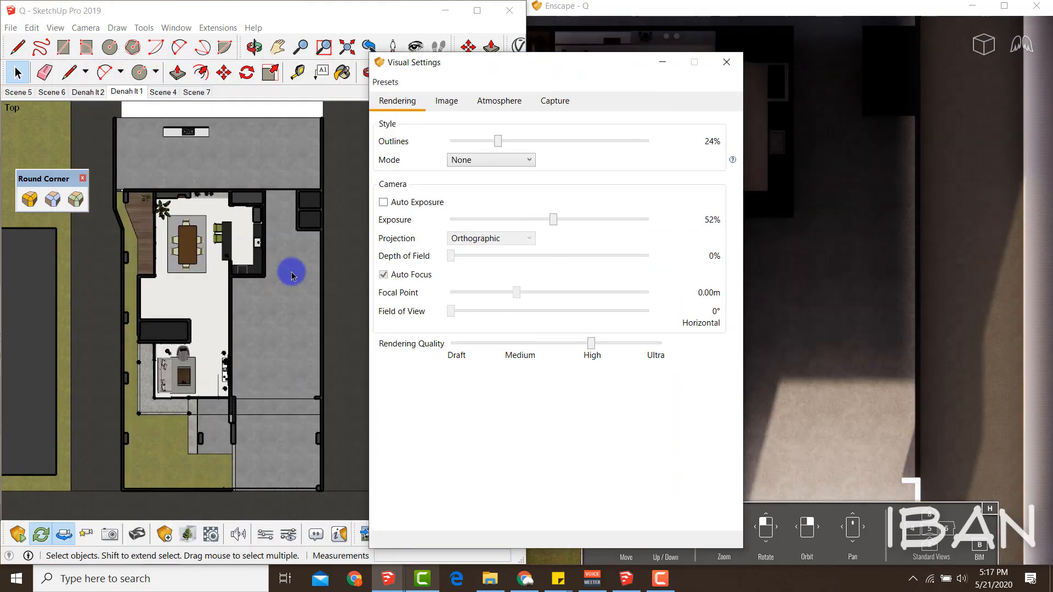
- Try the outlines at 0% with the living room seating area of the ground floor plan in close-up
scroll(166, 378, "up", 5)
scroll(153, 332, "up", 2)
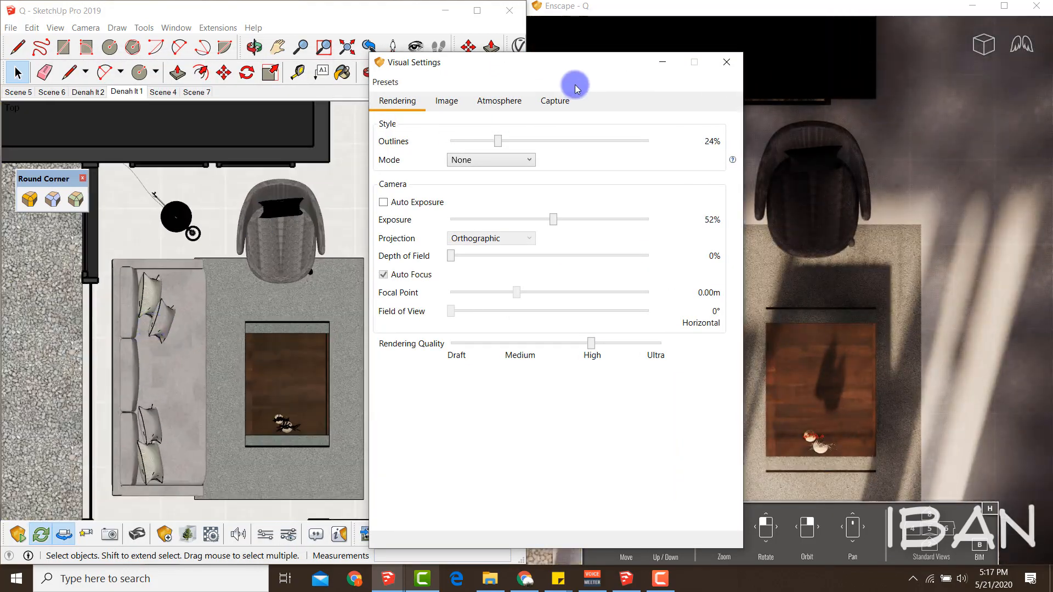
mouse_move(590, 67)
left_mouse_down()
mouse_move(420, 51)
mouse_move(434, 51)
left_mouse_up()
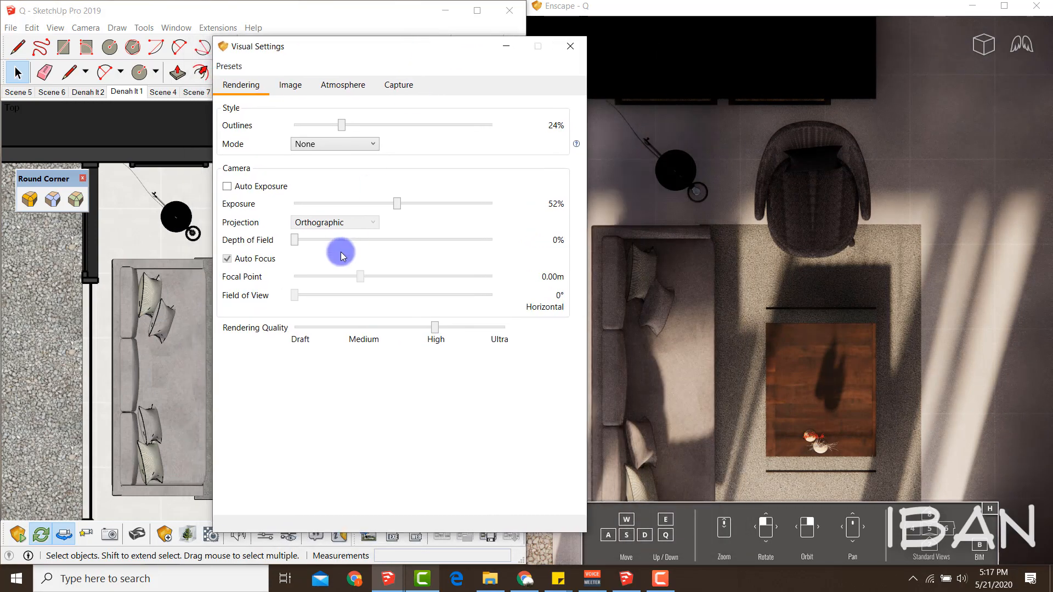
left_click_drag(341, 125, 296, 125)
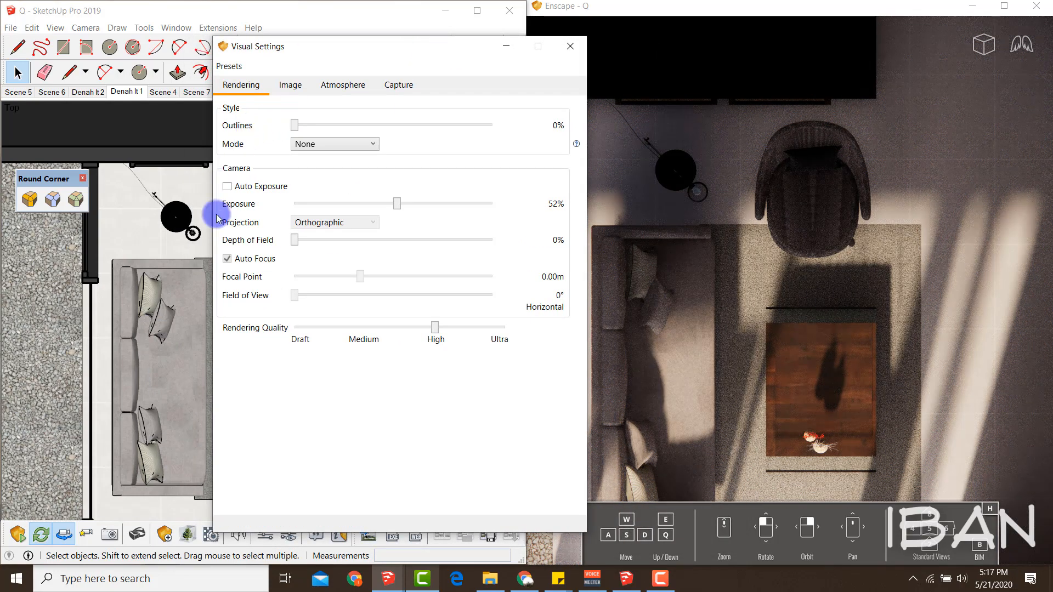
scroll(178, 326, "down", 2)
scroll(163, 430, "up", 2)
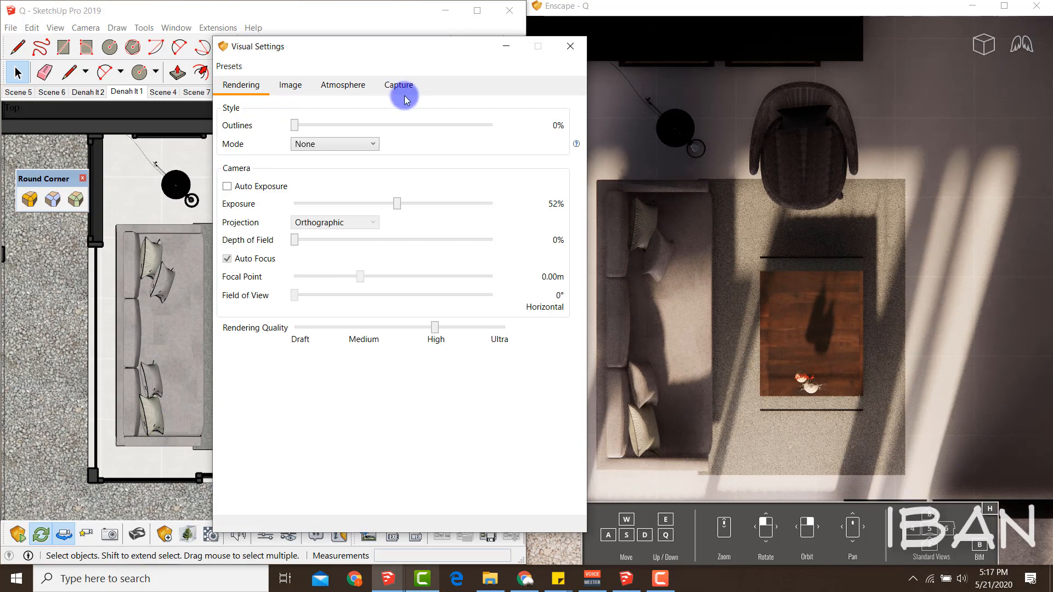
left_click_drag(433, 49, 351, 54)
scroll(88, 390, "up", 2)
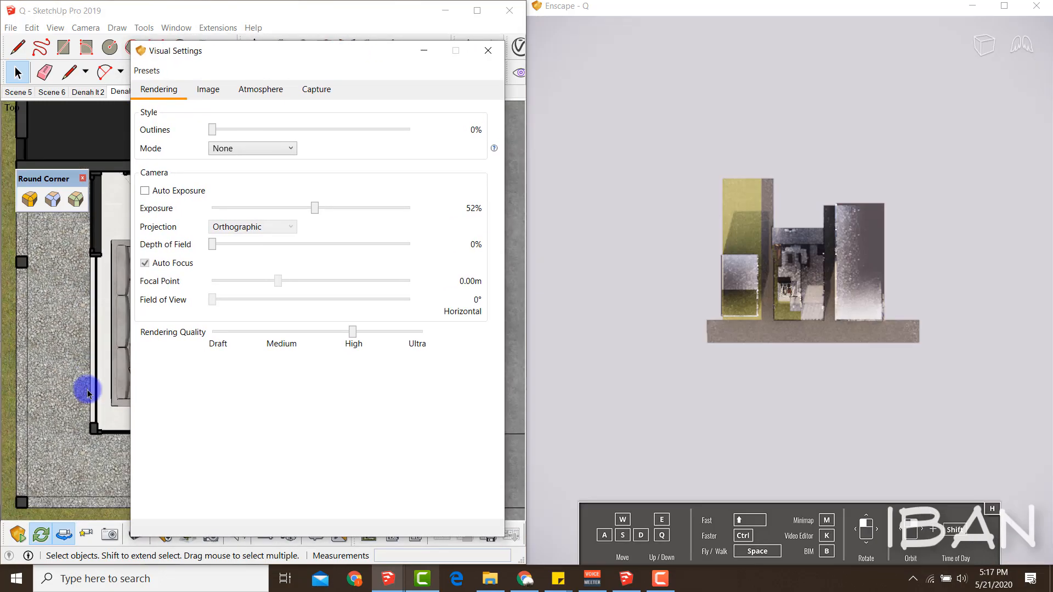
- Compare the furniture with outlines at 38%, settle the outlines at 23%, and return to the Denah lt 1 scene
scroll(90, 378, "up", 1)
scroll(91, 375, "down", 2)
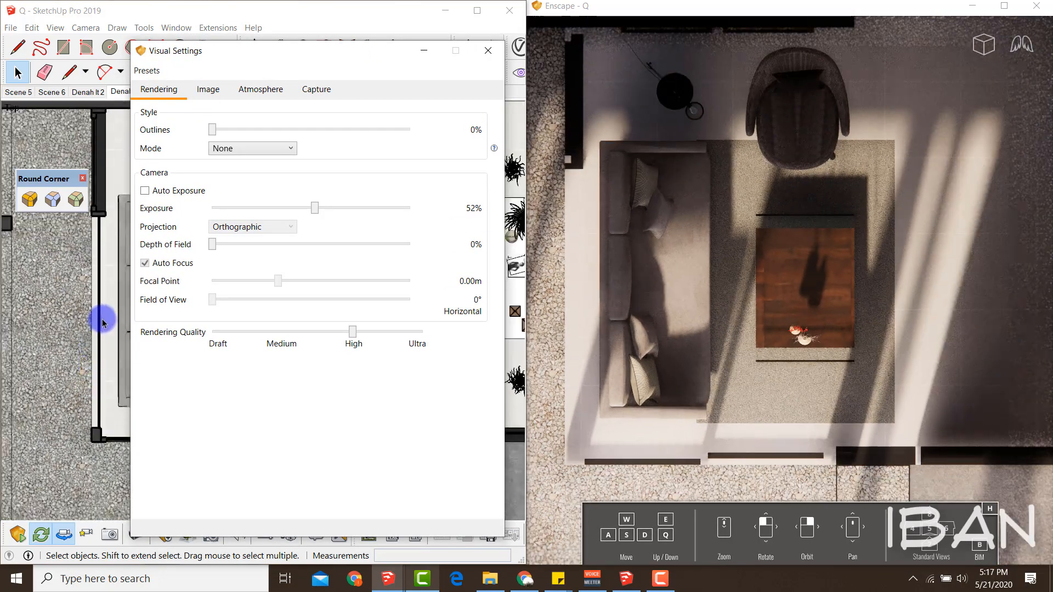
scroll(102, 323, "up", 1)
scroll(103, 323, "down", 2)
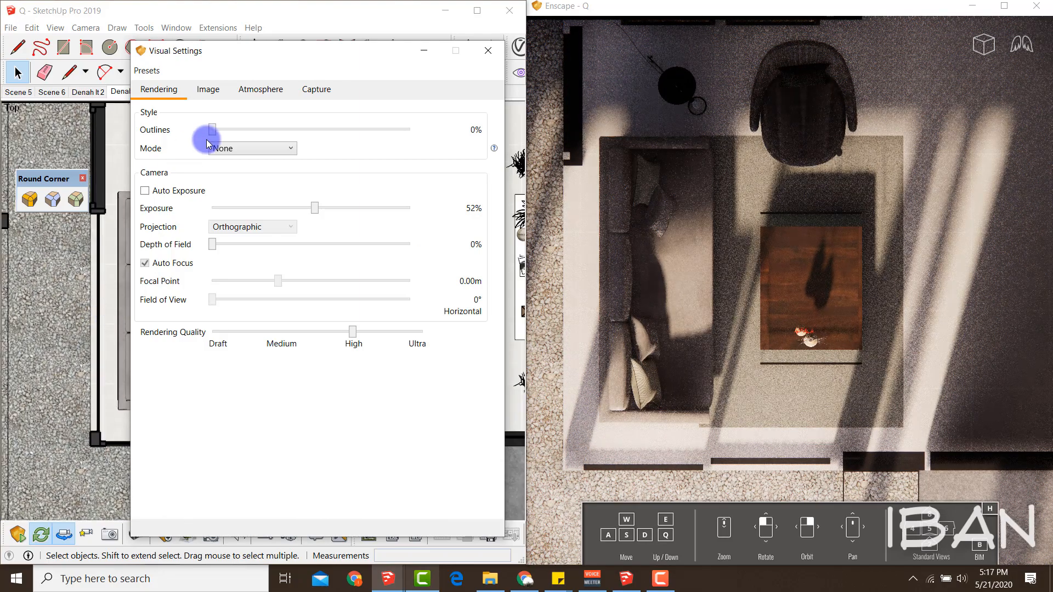
left_click_drag(212, 132, 287, 132)
left_click(597, 422)
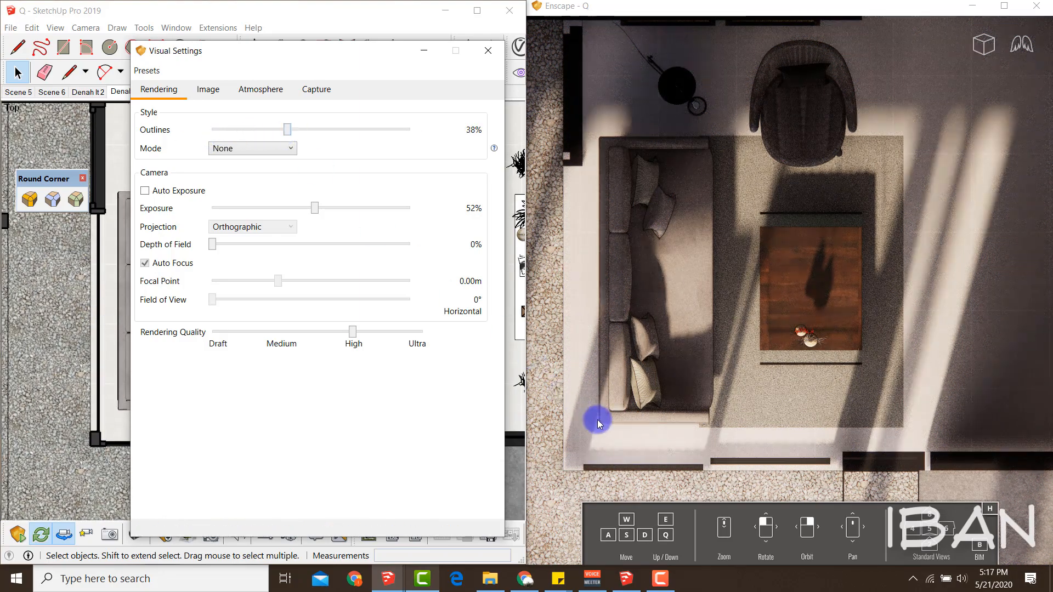
left_click_drag(702, 138, 581, 288)
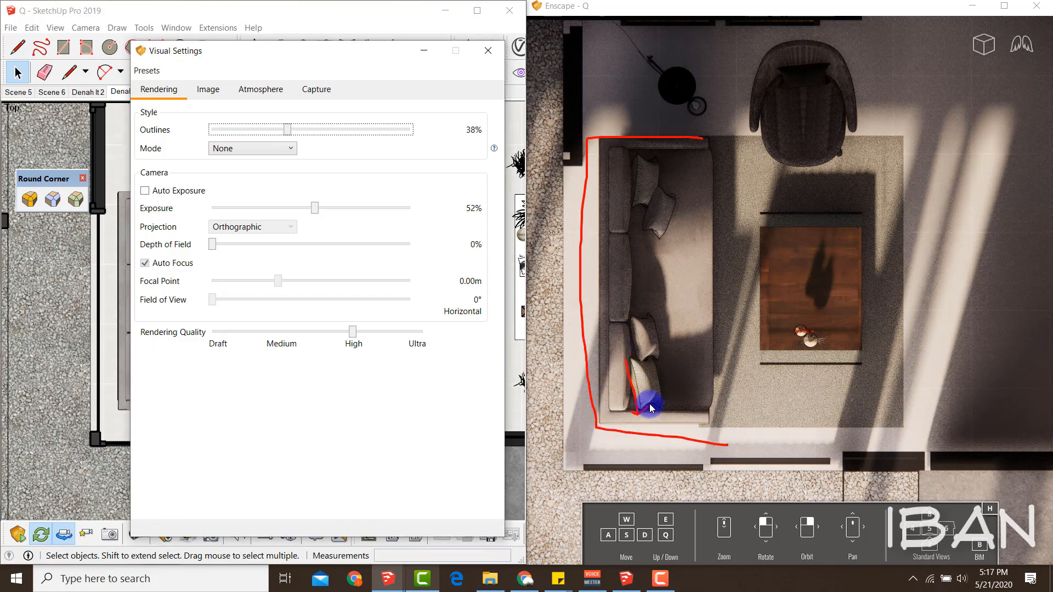
left_click(126, 91)
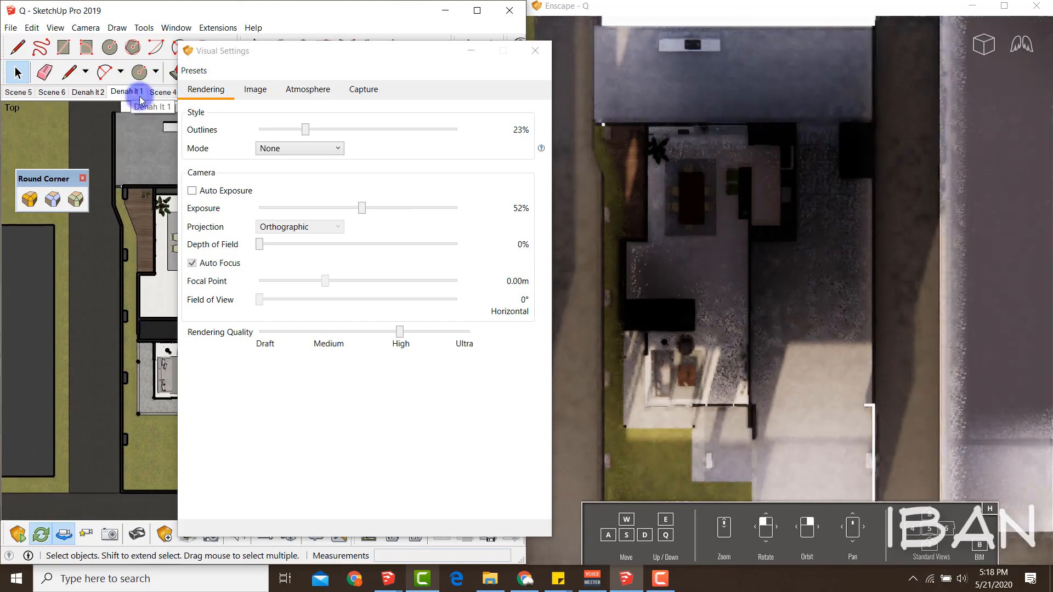
- Adjust Enscape's visual settings to shadows -90%, motion blur 3% and sun brightness 80%
left_click(262, 96)
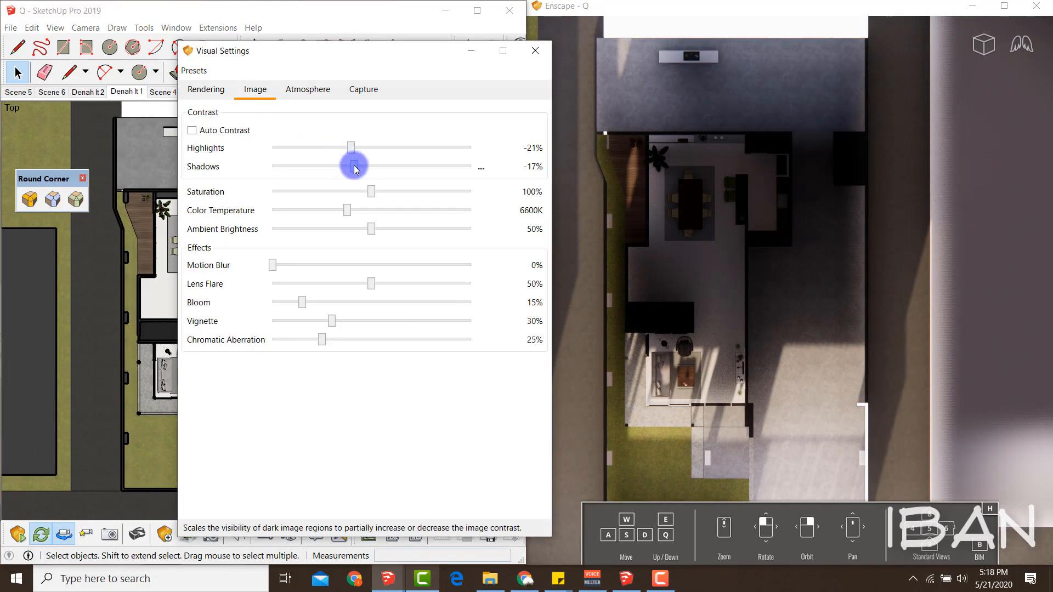
left_click_drag(354, 166, 290, 176)
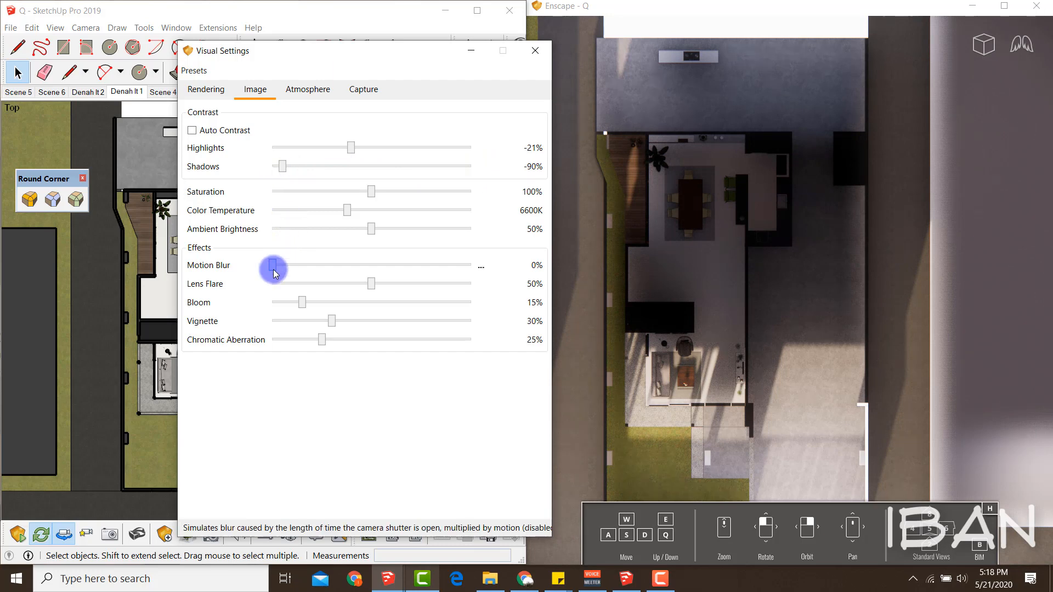
left_click_drag(280, 269, 172, 263)
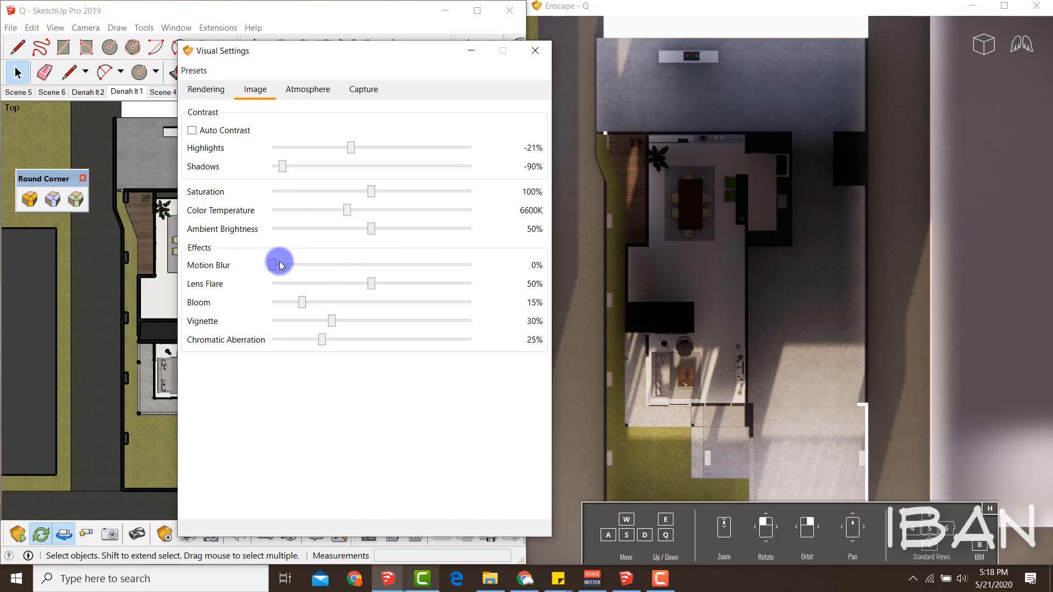
left_click_drag(276, 267, 280, 266)
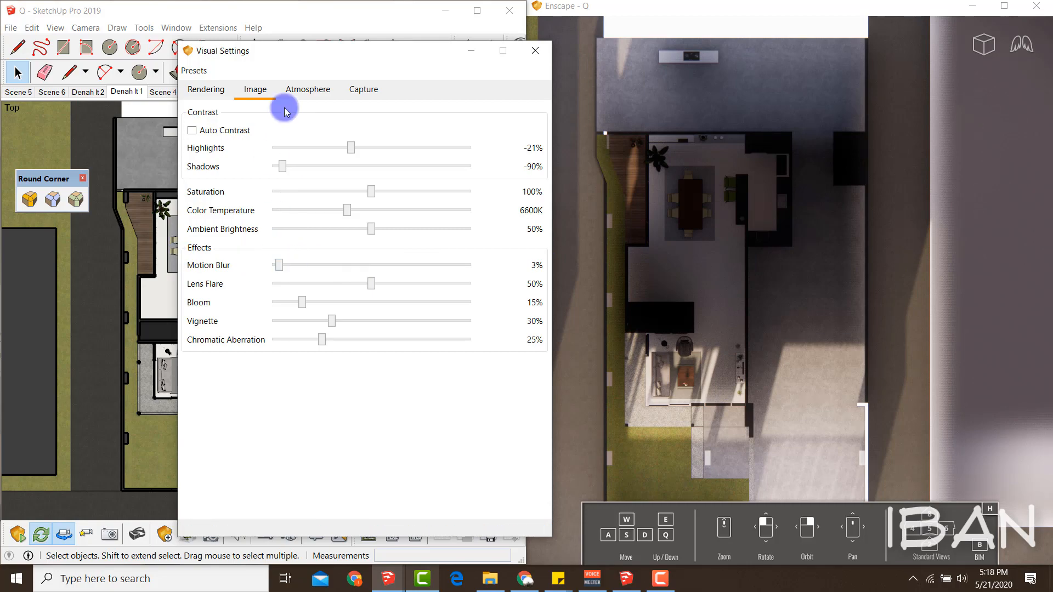
left_click(307, 91)
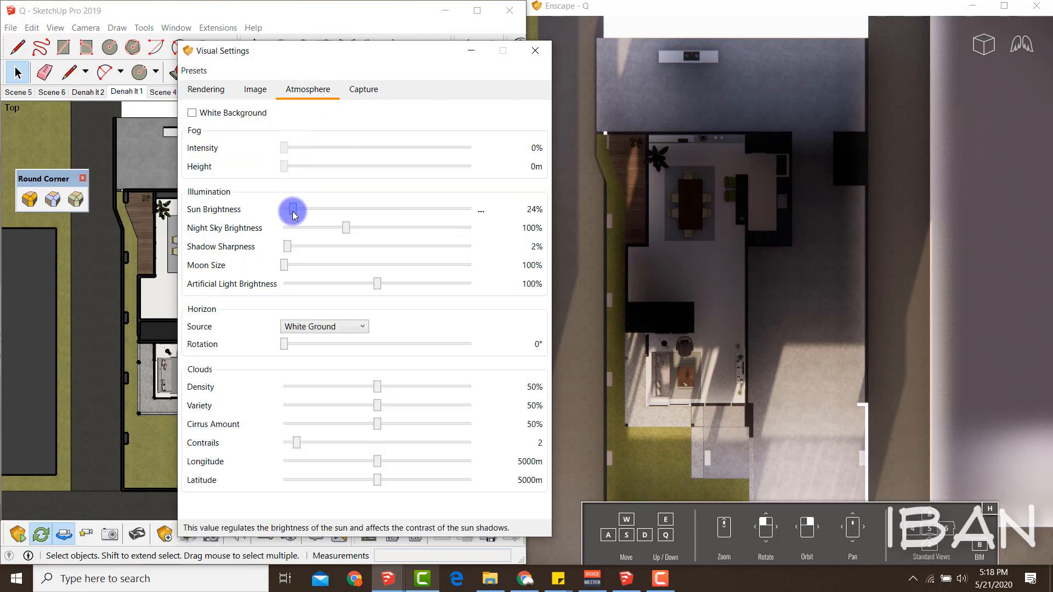
left_click_drag(295, 215, 314, 215)
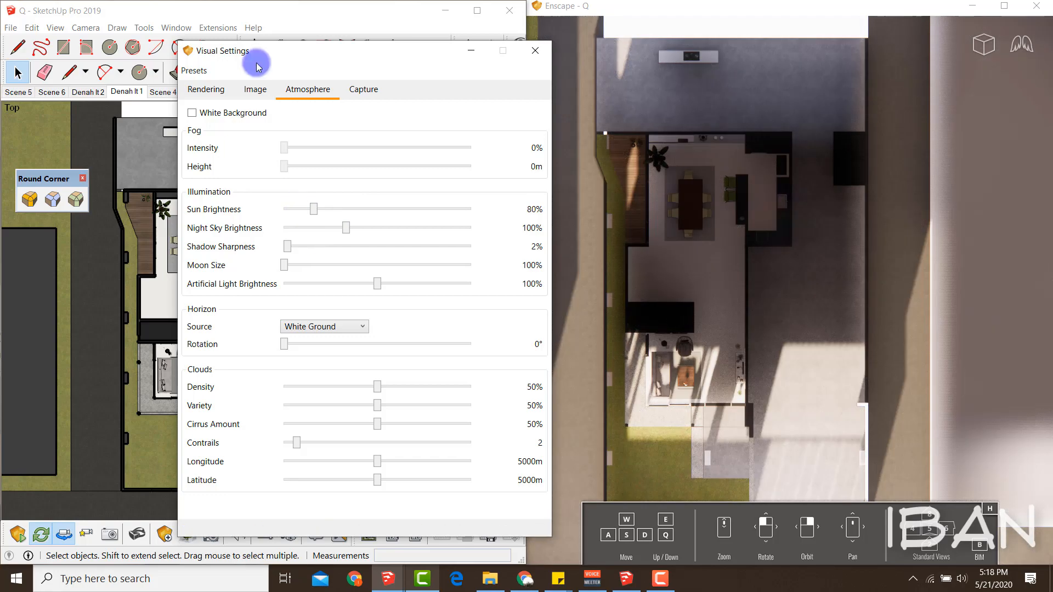
- Try to save the visual settings as a preset to the existing file floor plan setting.json
left_click(199, 70)
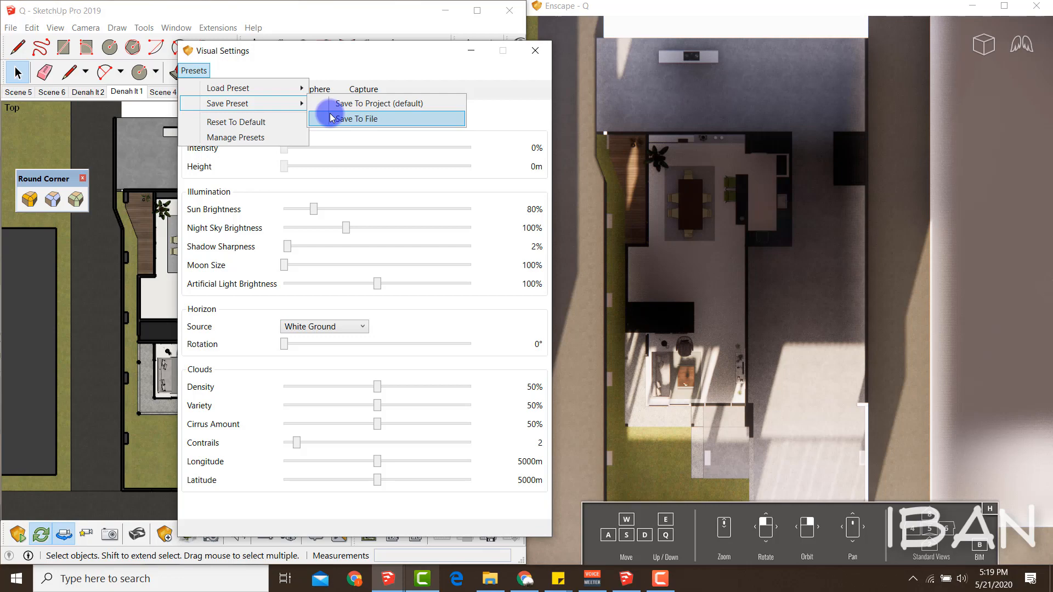
left_click(357, 118)
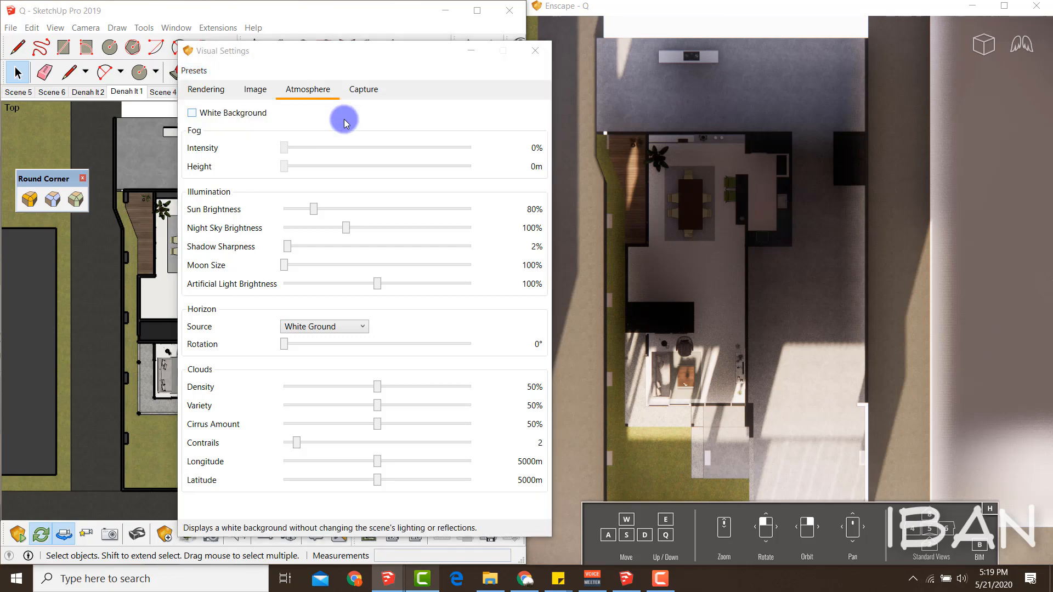
left_click(386, 210)
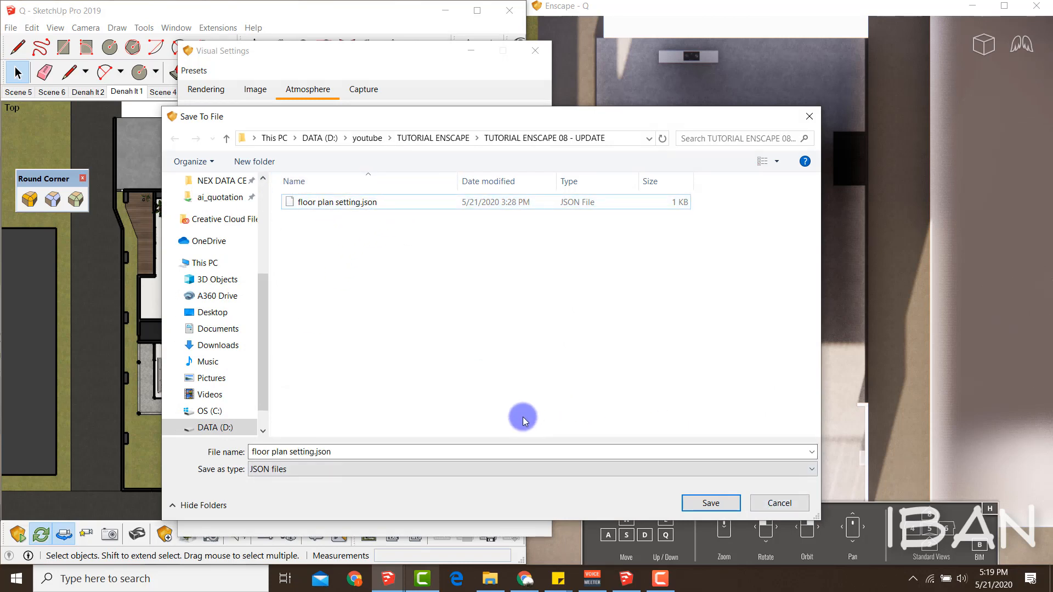
left_click(711, 503)
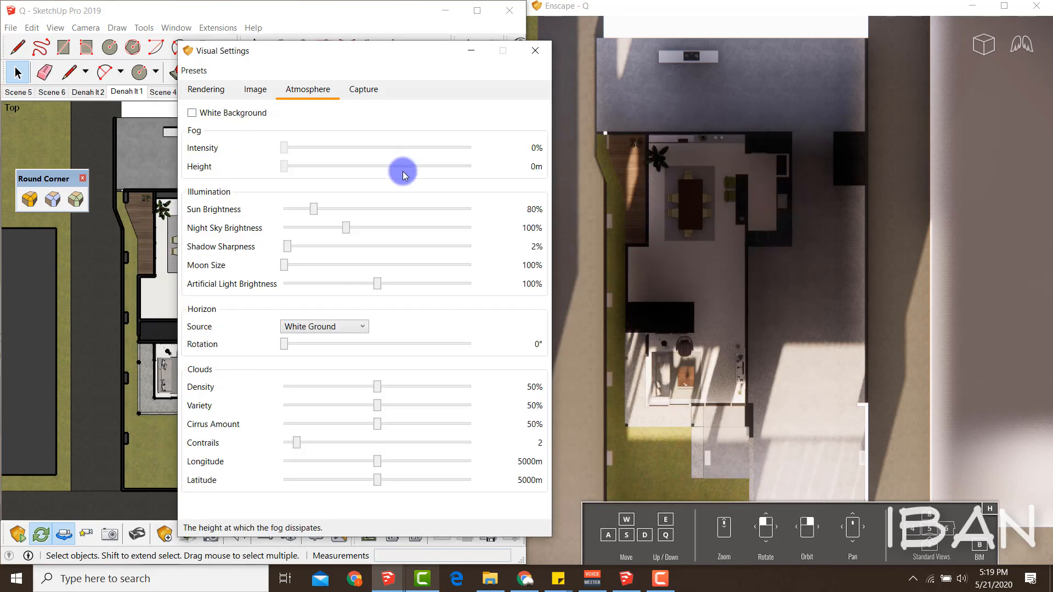
- Check which preset files can be loaded without loading one, and close the visual settings
left_click(195, 71)
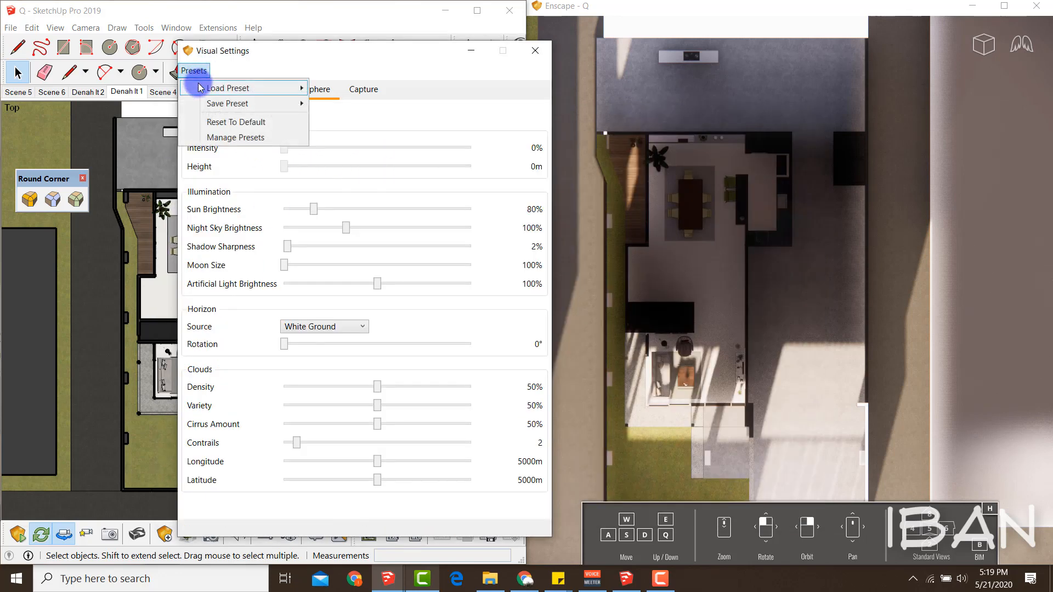
mouse_move(302, 88)
left_click(336, 104)
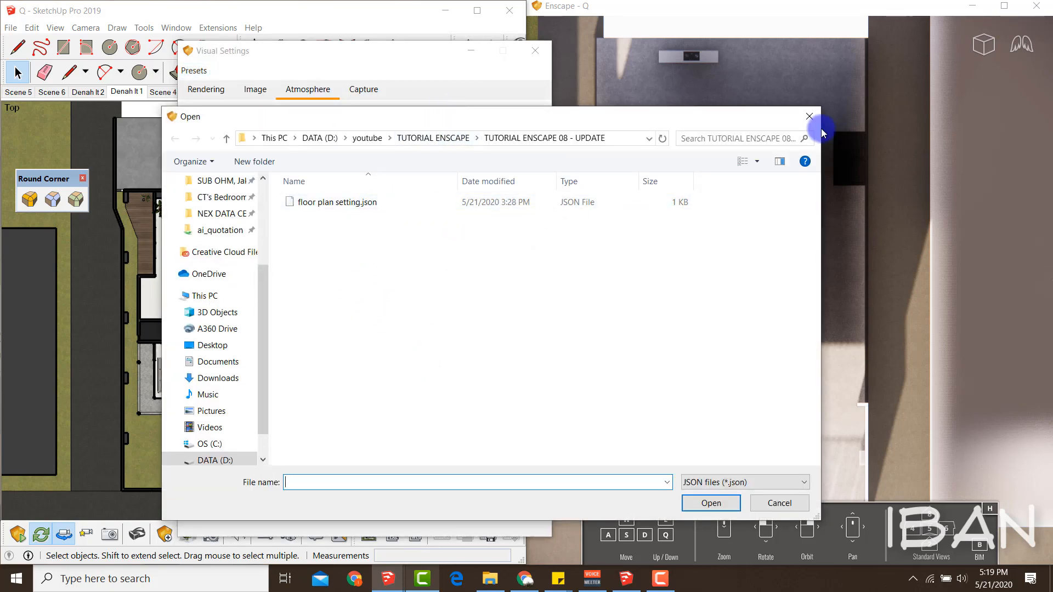
left_click(809, 117)
left_click(535, 50)
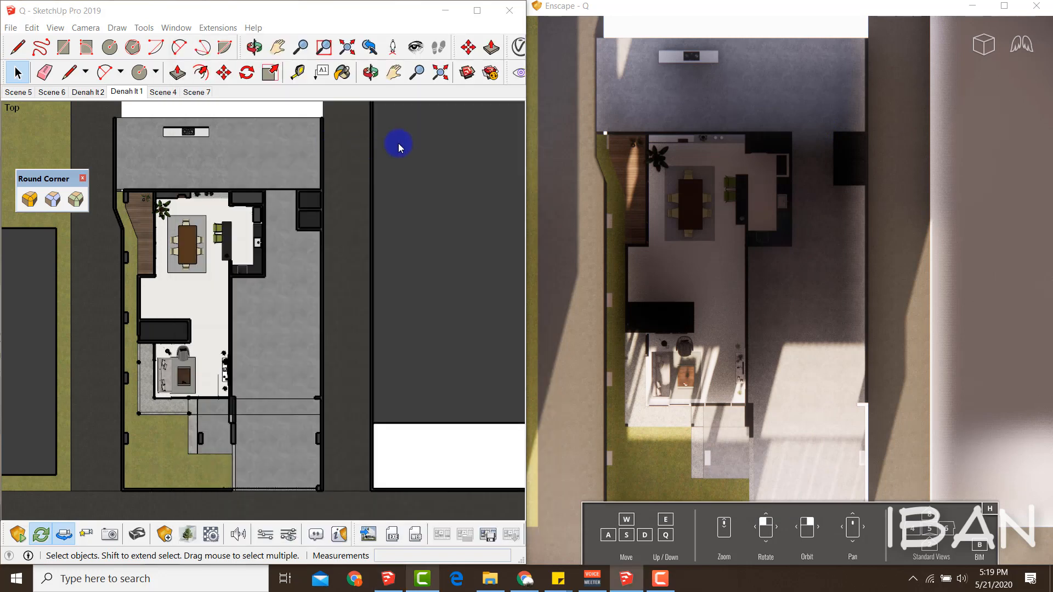
- Set SketchUp's shadow date to 08/27 and the time to 01:01 PM, and close the Default Tray
key("b")
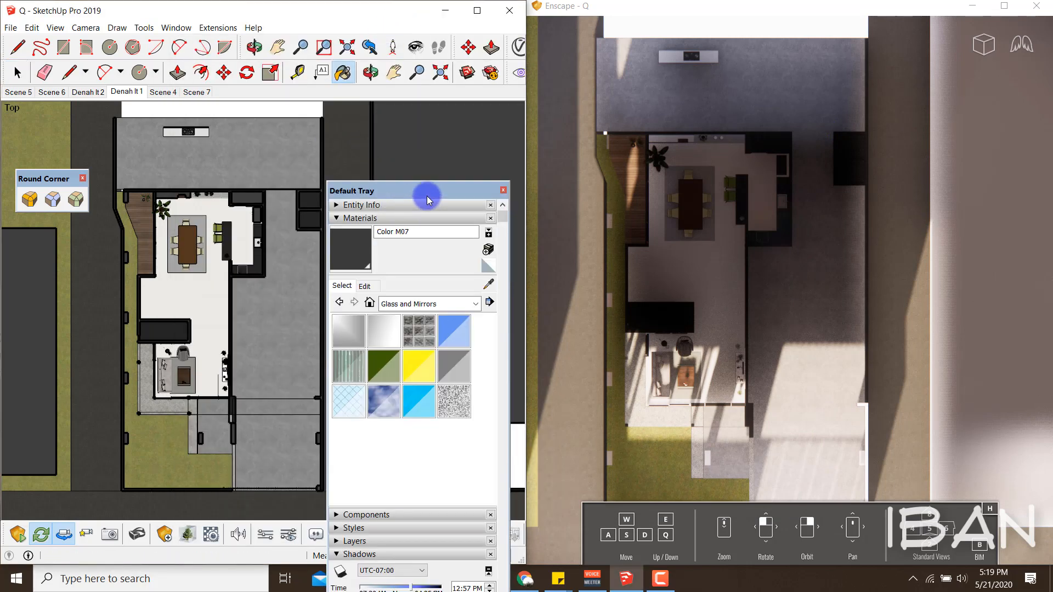
left_click(346, 218)
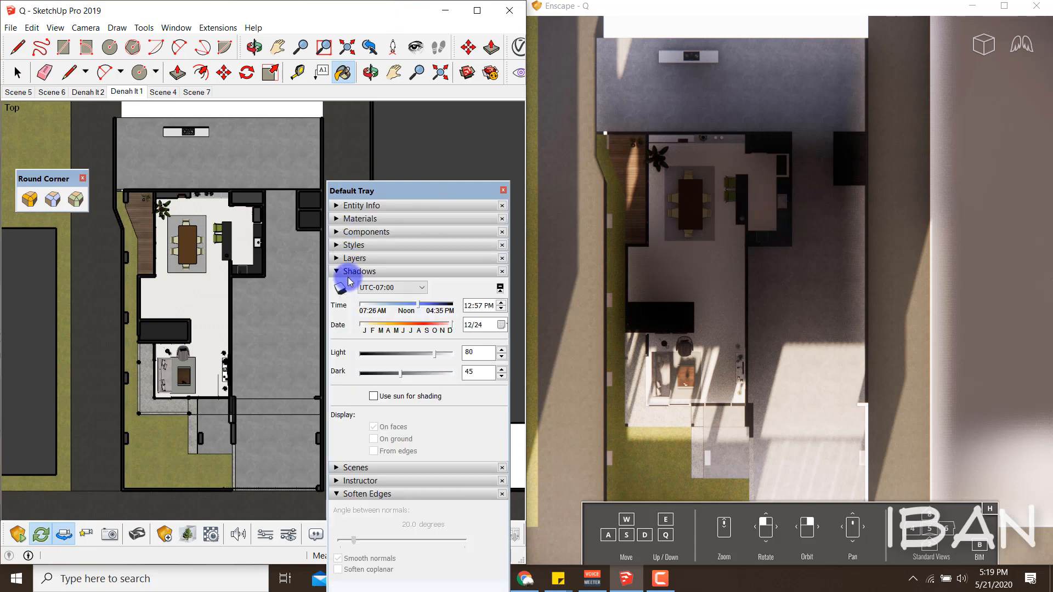
left_click_drag(450, 328, 434, 329)
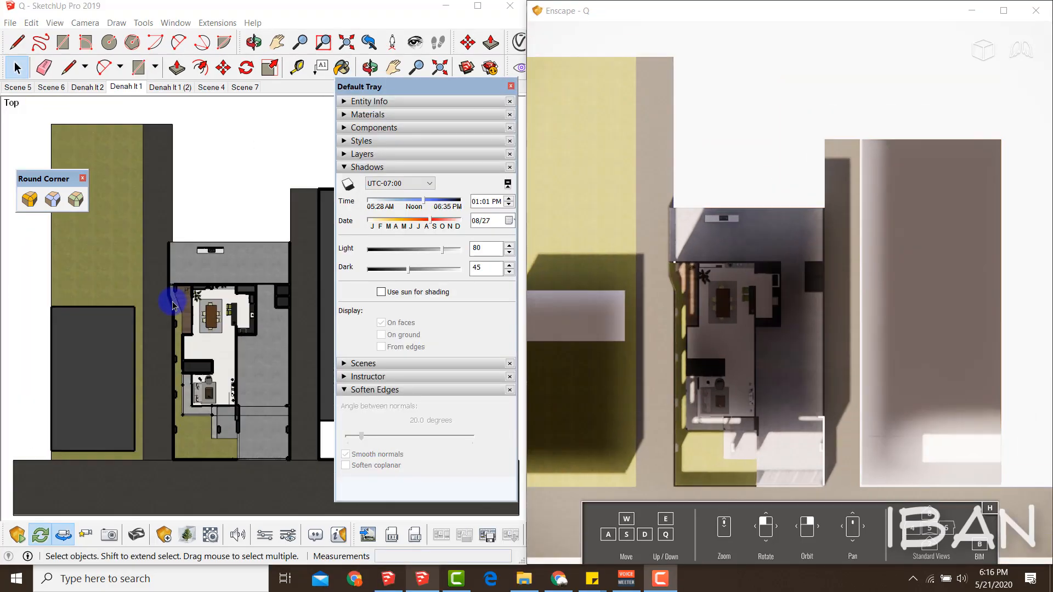
left_click(512, 87)
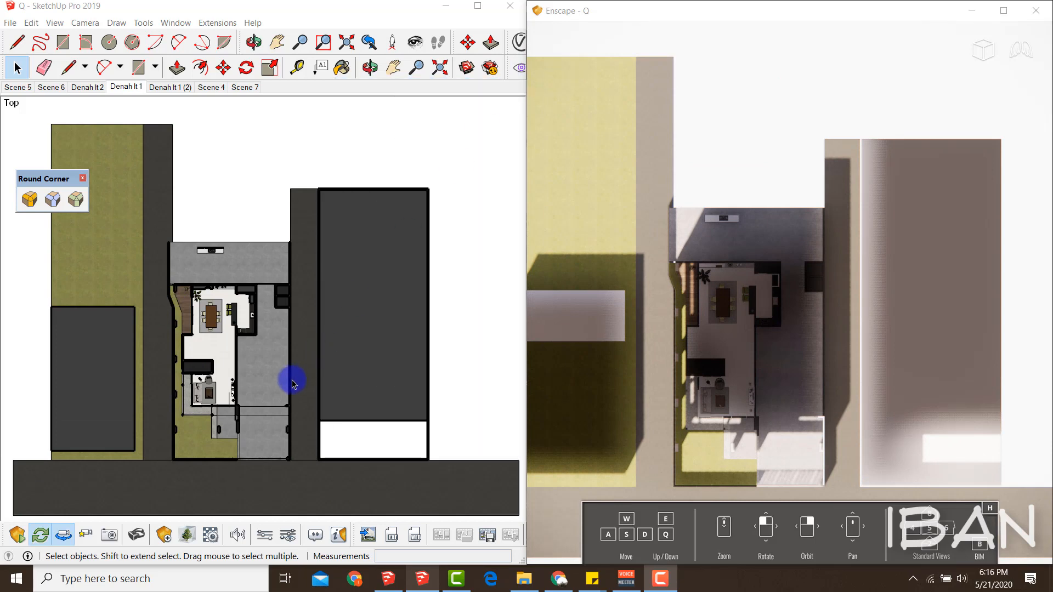
- Examine how the shadows fall across the ground floor plan's interior in the Enscape view
scroll(165, 352, "up", 5)
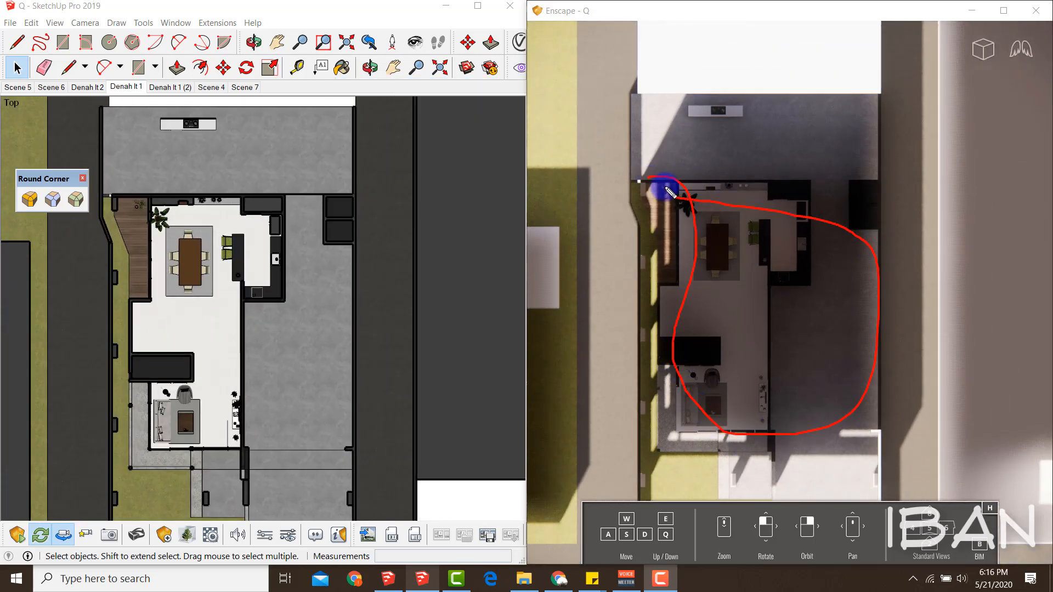
scroll(204, 324, "down", 6)
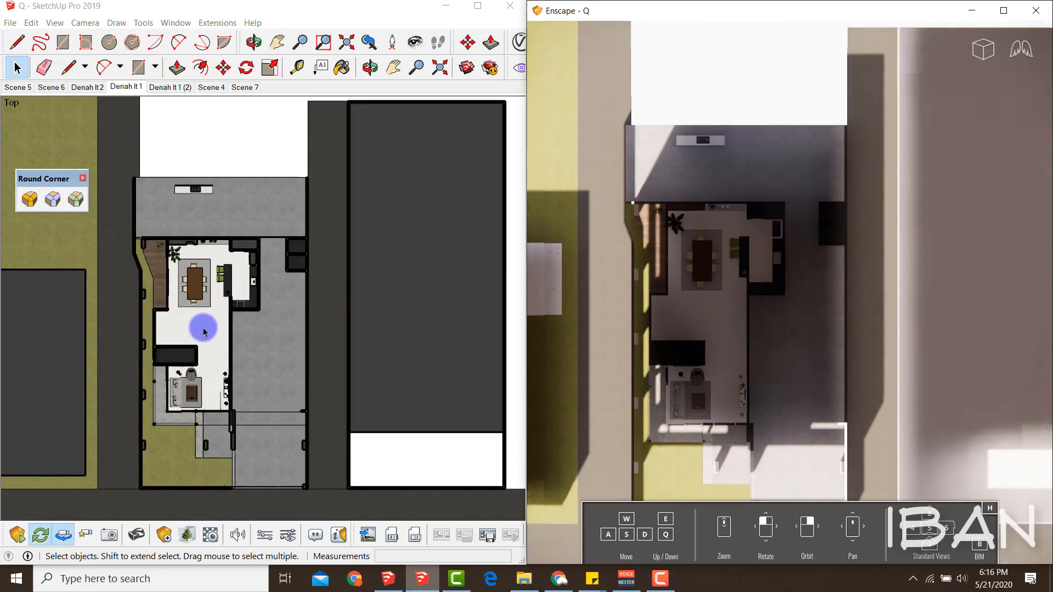
scroll(200, 327, "up", 6)
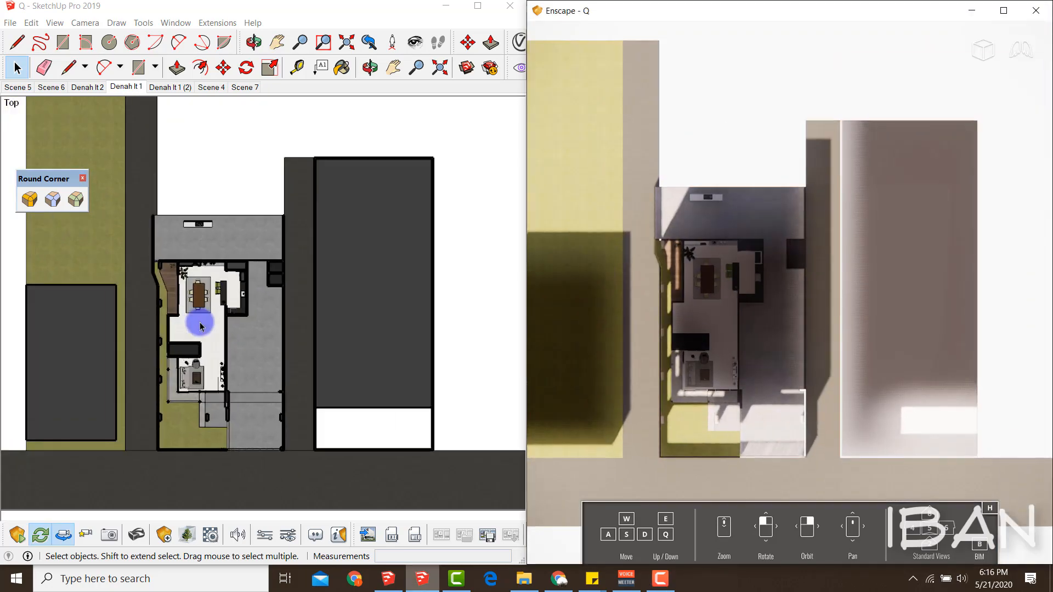
scroll(201, 327, "down", 2)
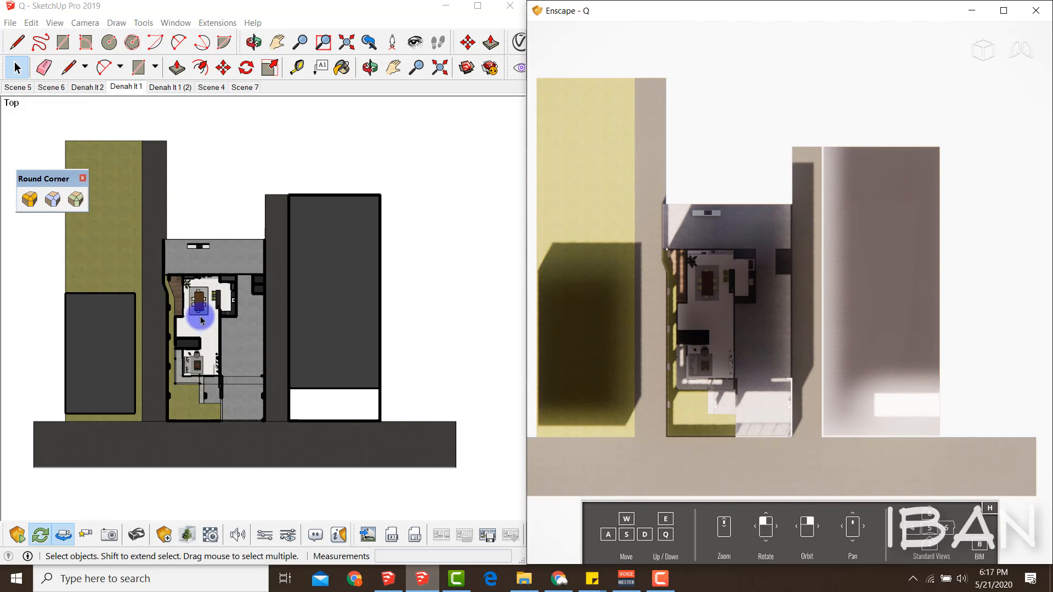
scroll(201, 321, "up", 3)
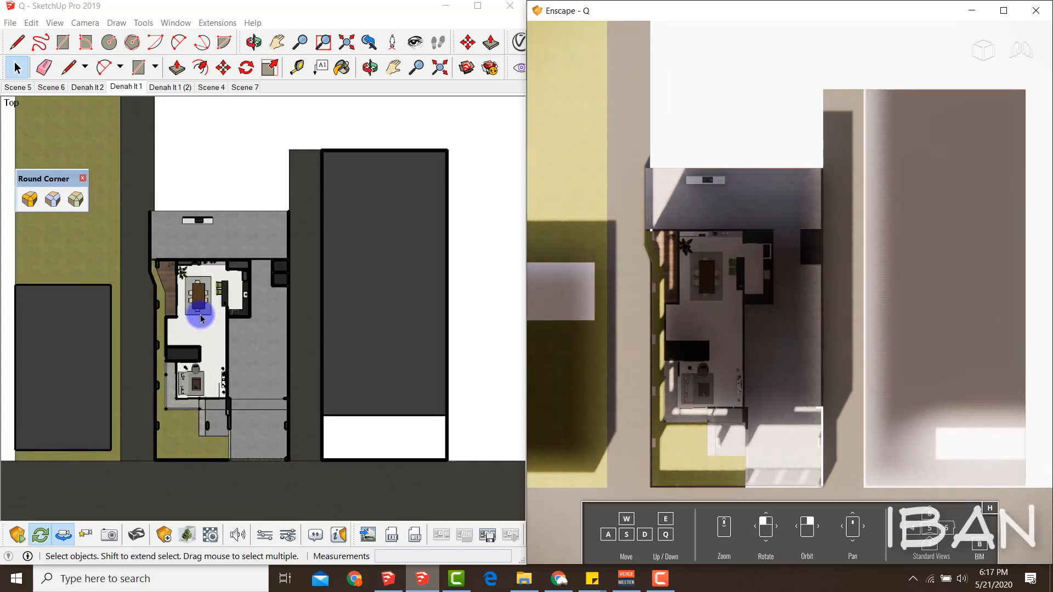
scroll(201, 318, "down", 2)
- Turn off the section cuts and view the uncut house and the separate ground floor model in perspective
mouse_move(203, 301)
middle_mouse_down()
mouse_move(236, 266)
mouse_move(270, 384)
mouse_move(305, 263)
mouse_move(252, 353)
mouse_move(282, 336)
mouse_move(430, 348)
mouse_move(197, 375)
mouse_move(219, 329)
middle_mouse_up()
left_click(54, 23)
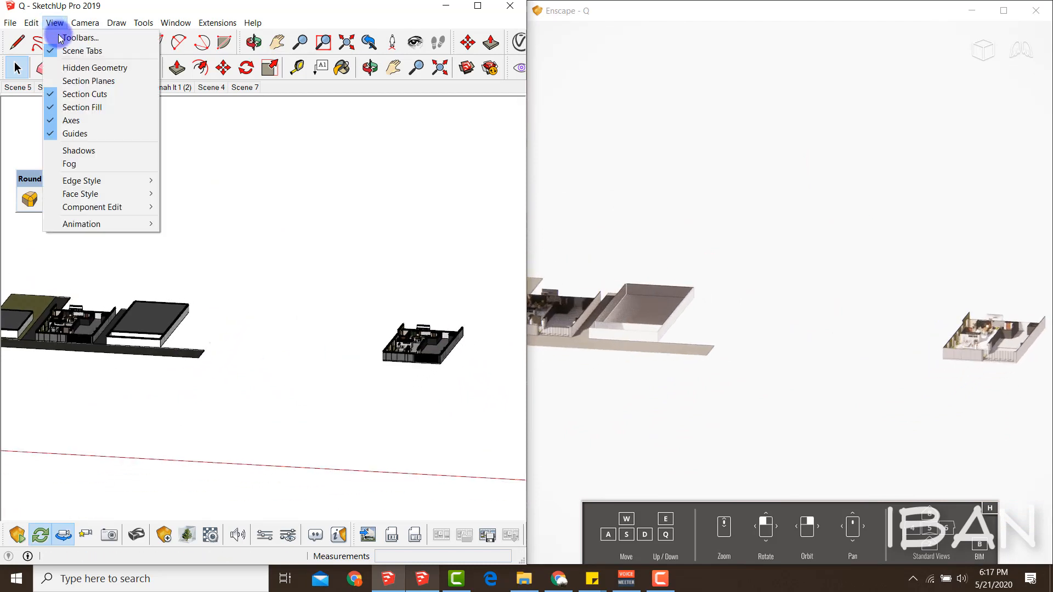
left_click(85, 95)
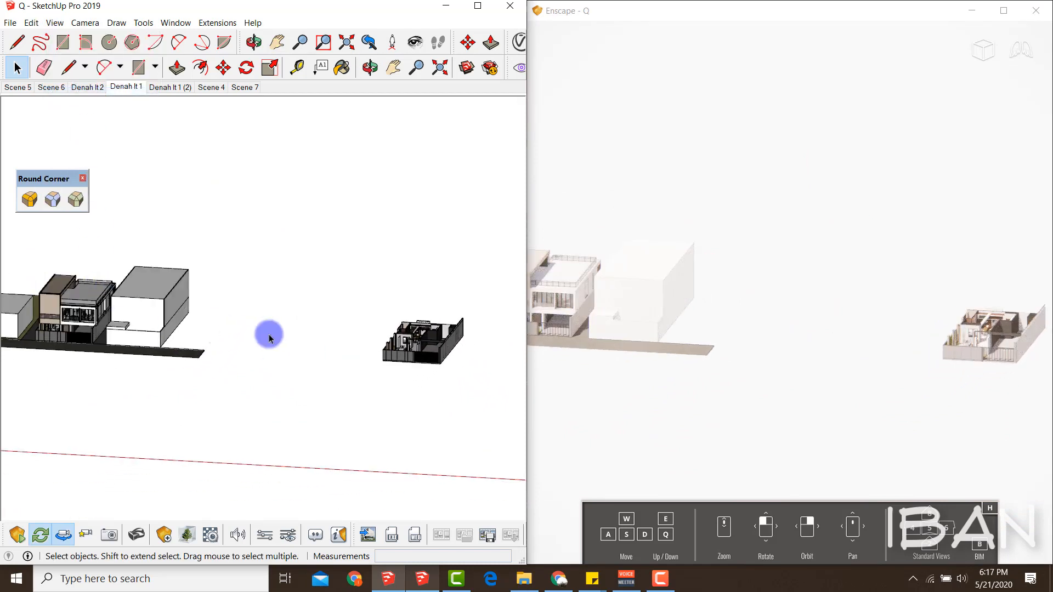
mouse_move(418, 315)
middle_mouse_down()
mouse_move(419, 445)
mouse_move(364, 430)
mouse_move(353, 387)
mouse_move(362, 329)
middle_mouse_up()
scroll(367, 296, "down", 2)
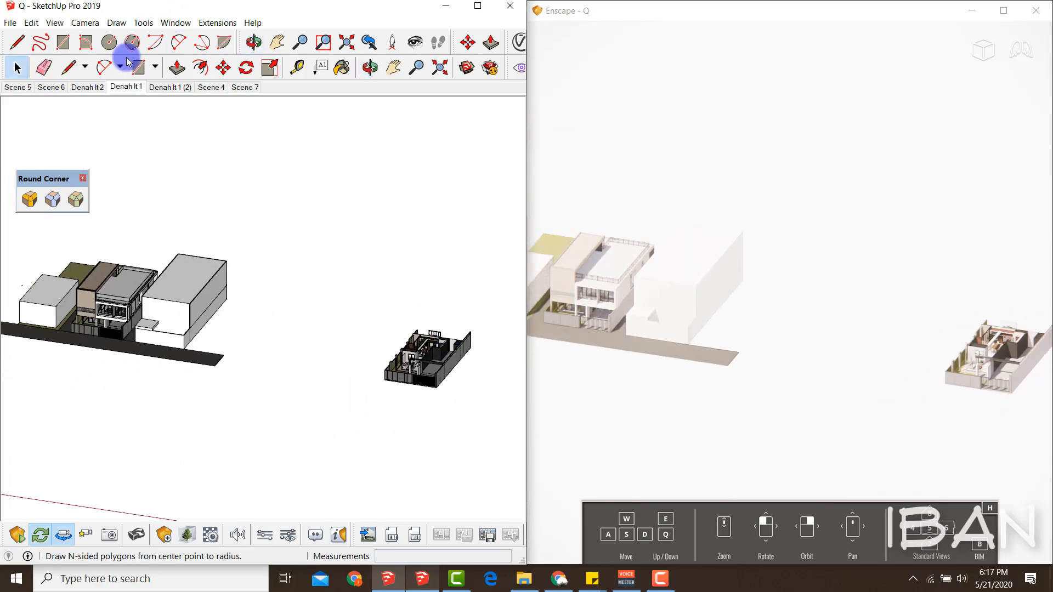
- Activate the Denah lt 1 scene and examine the shadows on the separate ground floor model from above
left_click(124, 87)
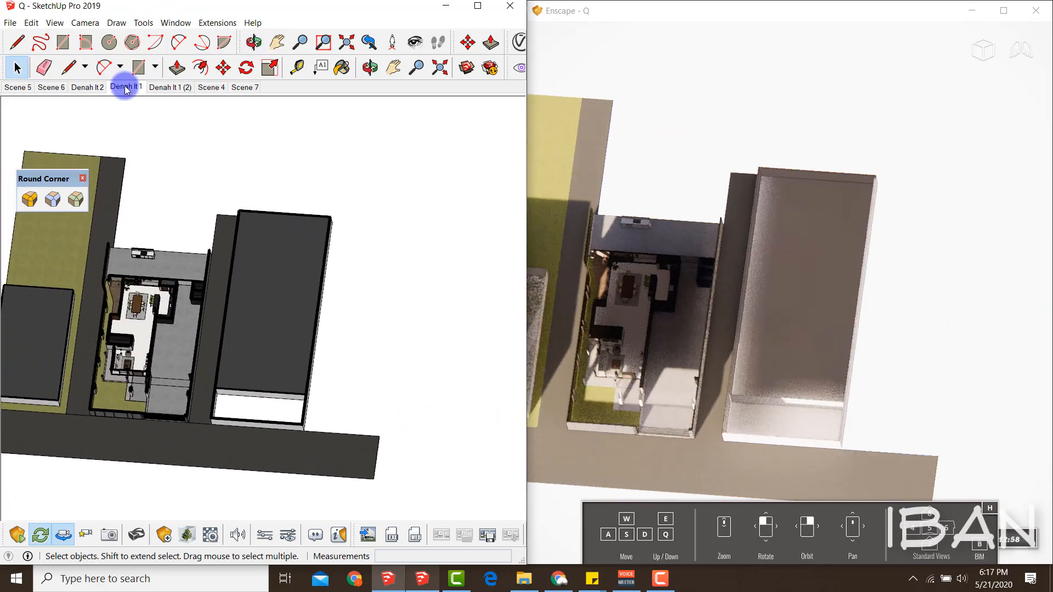
scroll(82, 410, "down", 6)
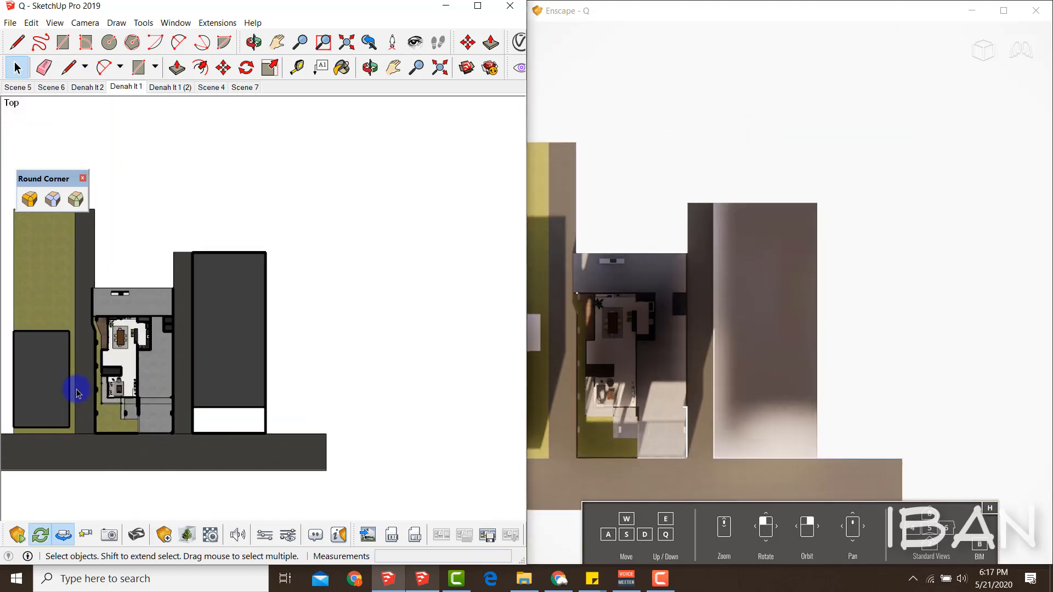
scroll(299, 376, "up", 8)
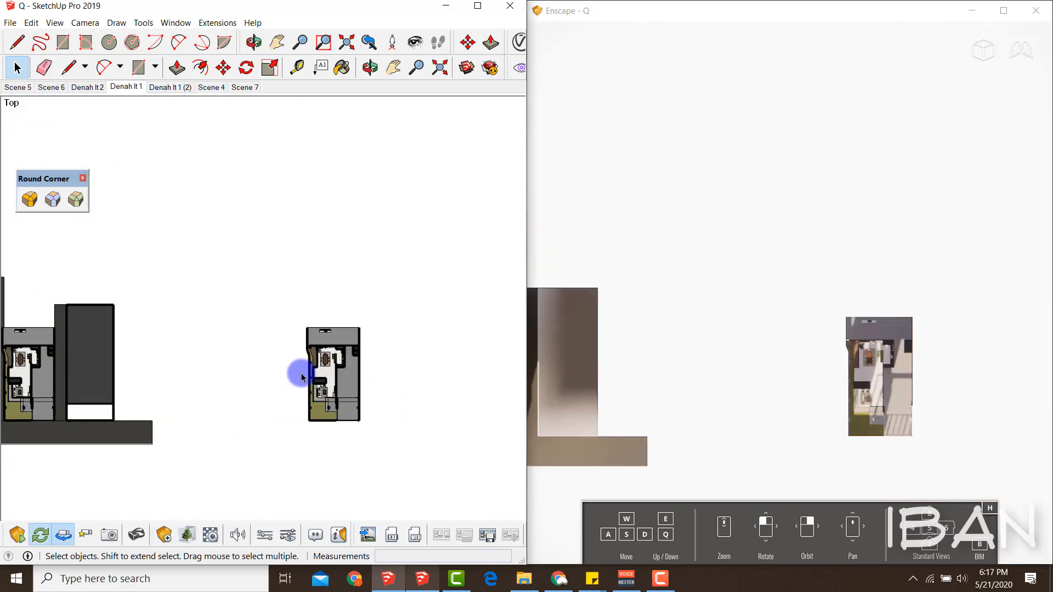
scroll(308, 447, "down", 2)
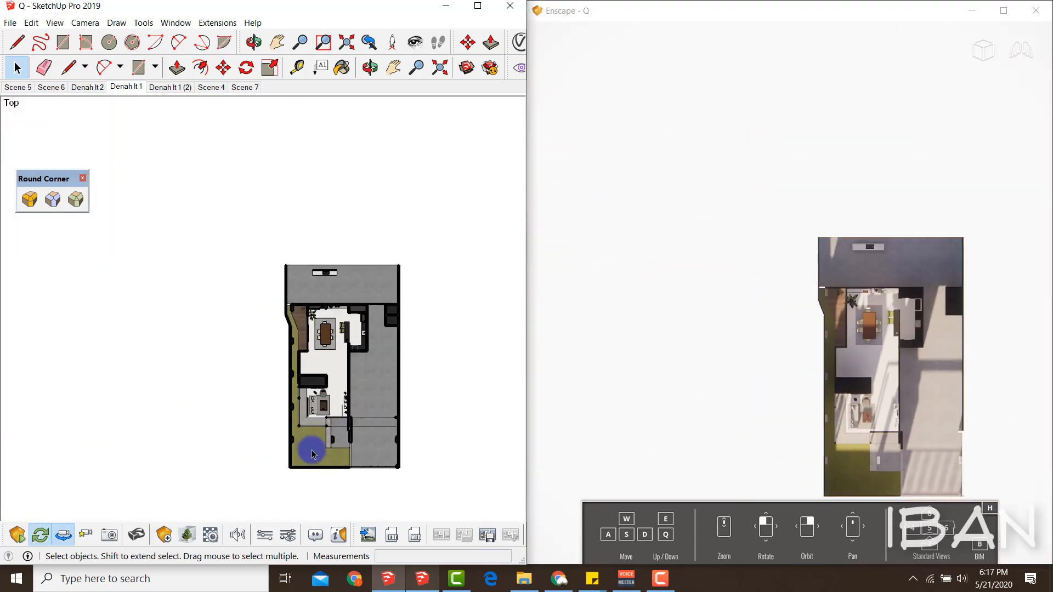
scroll(313, 435, "up", 2)
scroll(334, 405, "down", 1)
scroll(338, 401, "up", 2)
scroll(404, 404, "down", 4)
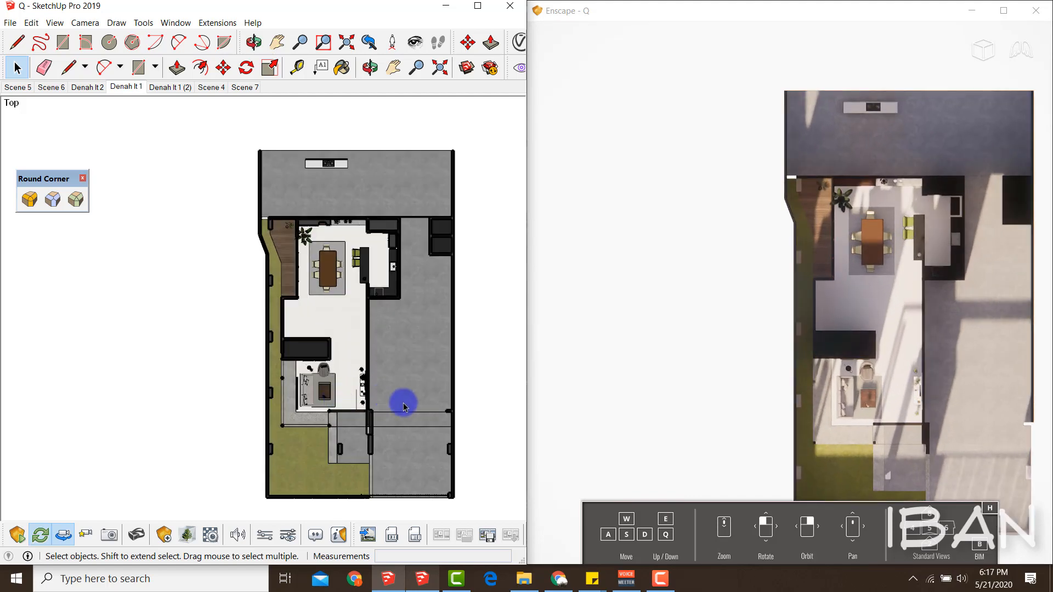
- Examine the shadows over the ground floor interior of the cut house standing between the neighbouring buildings
scroll(207, 393, "down", 2)
scroll(16, 389, "up", 2)
scroll(166, 369, "up", 2)
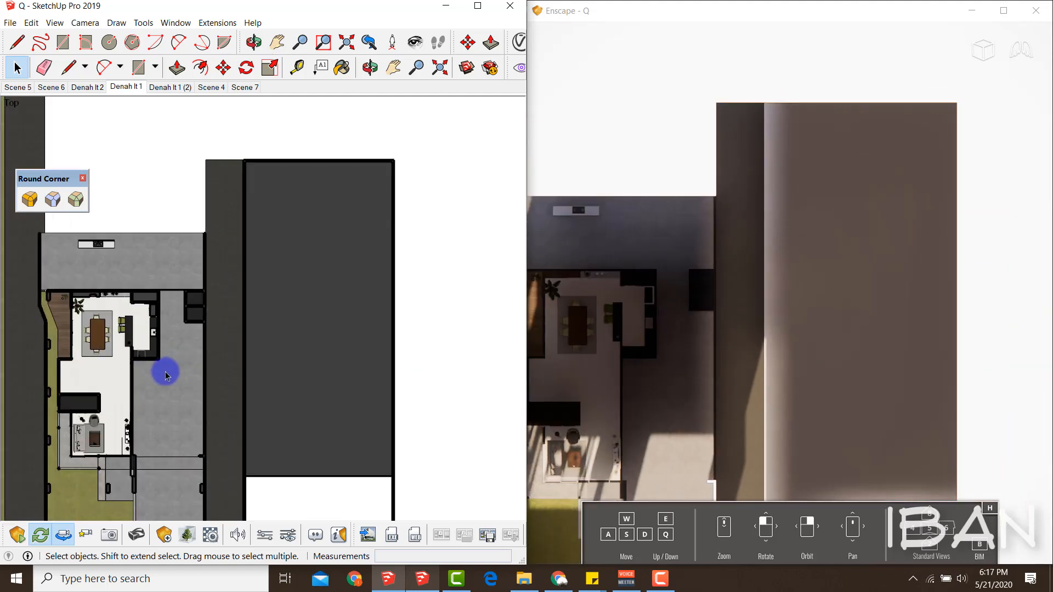
scroll(265, 395, "up", 1)
scroll(206, 397, "down", 2)
scroll(183, 397, "down", 3)
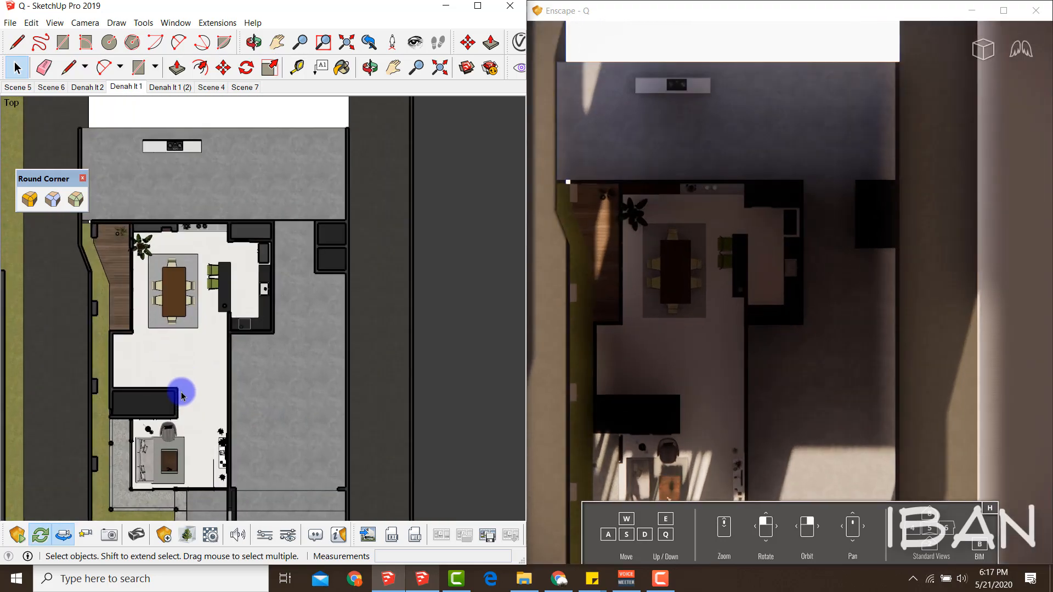
scroll(157, 382, "down", 3)
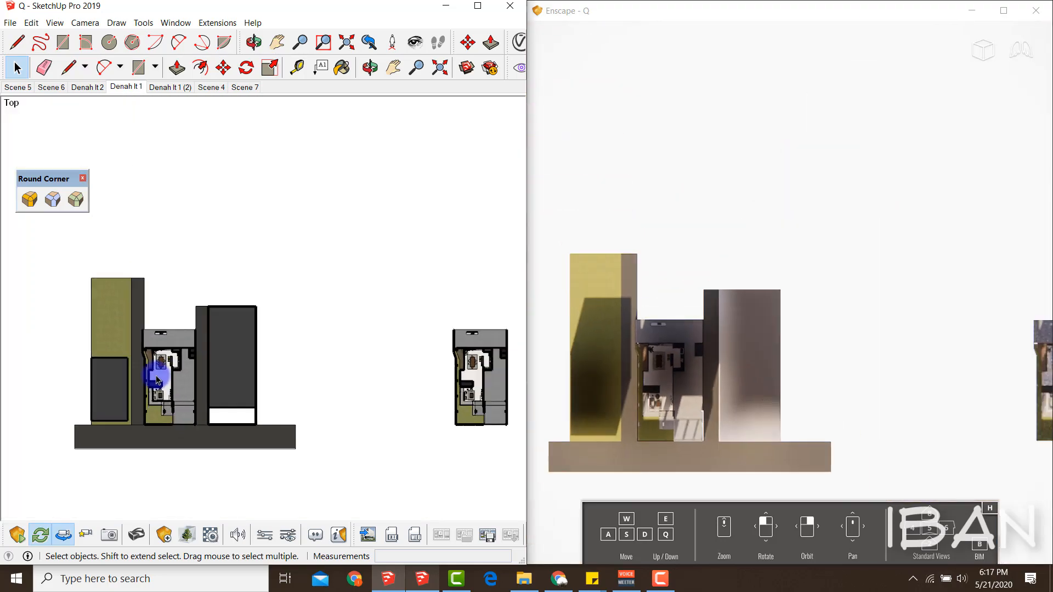
- Compare the cut house's shading with the shadows on the standalone ground floor model away from the neighbouring buildings
scroll(438, 364, "up", 3)
scroll(439, 405, "up", 3)
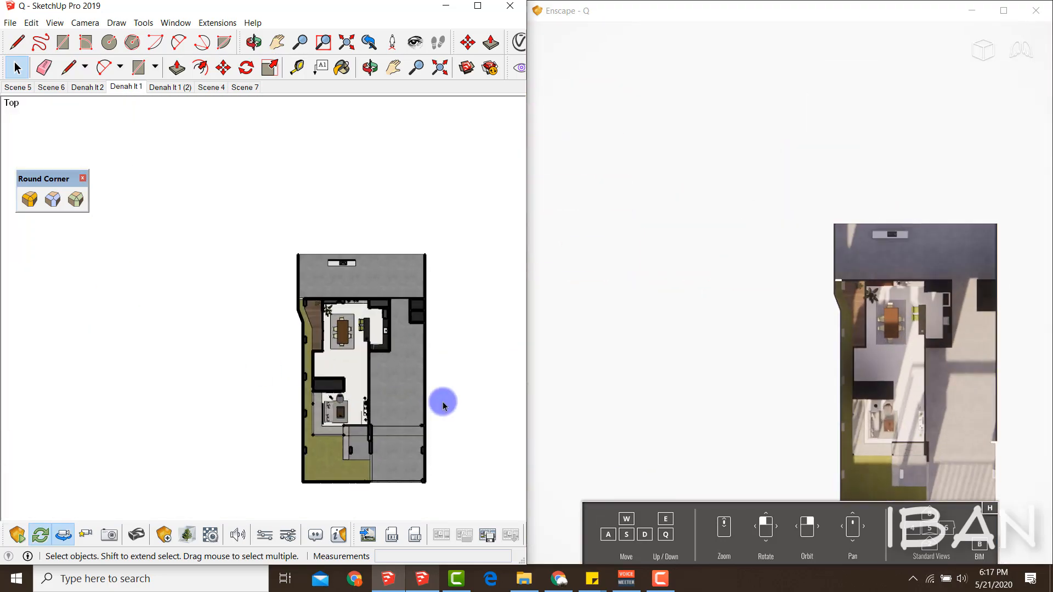
scroll(390, 400, "up", 2)
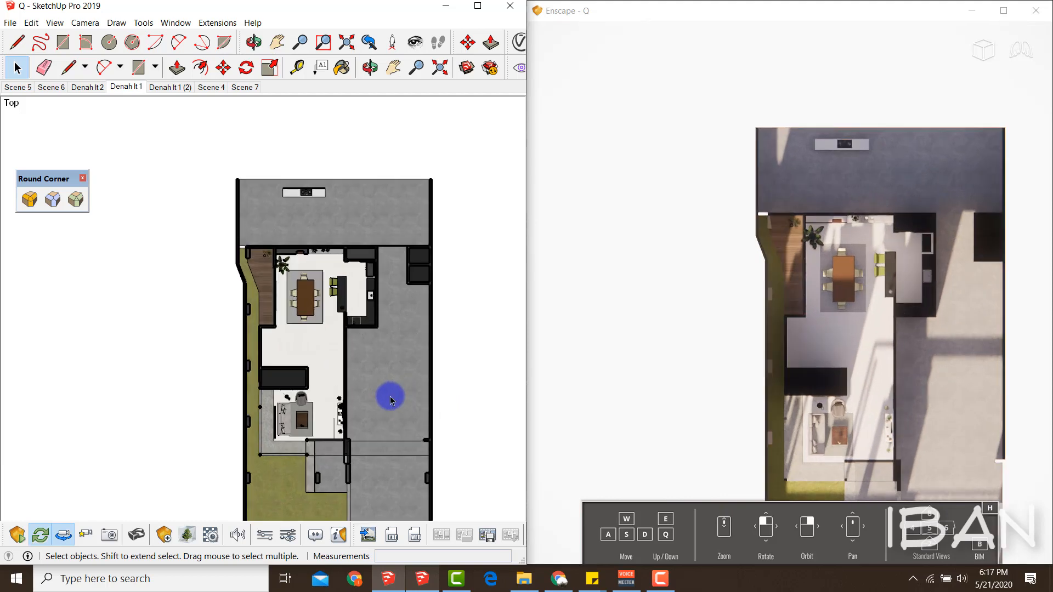
scroll(324, 384, "down", 3)
scroll(313, 379, "up", 2)
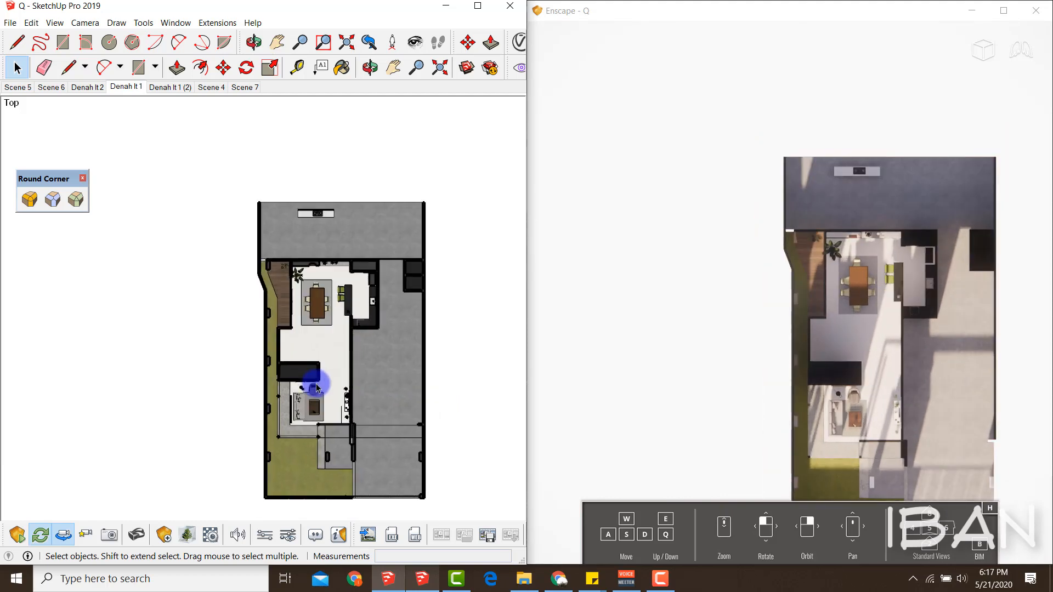
scroll(232, 346, "down", 1)
scroll(370, 333, "up", 1)
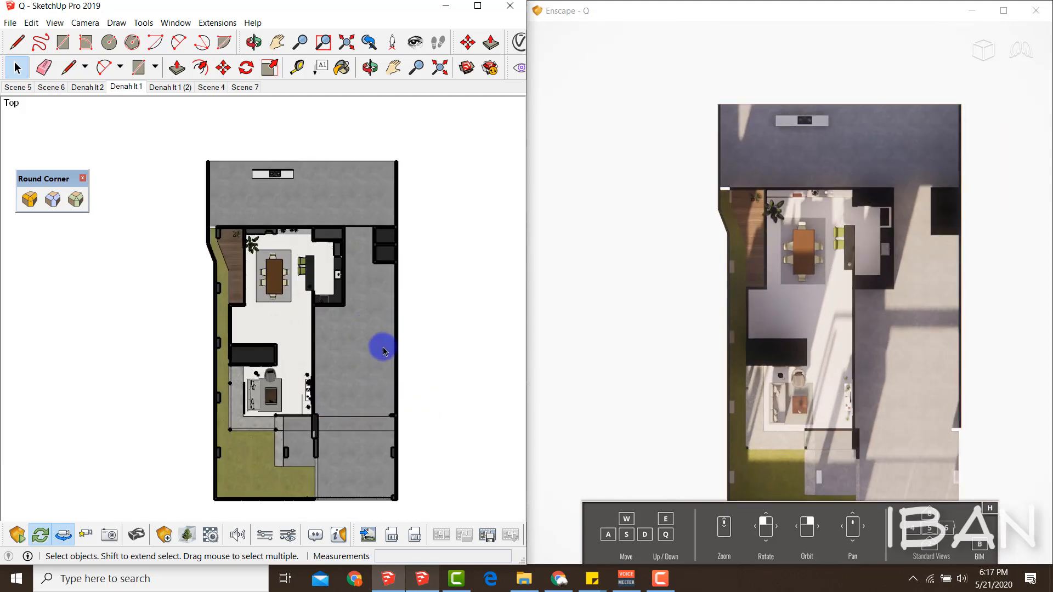
- Start the Paint Bucket and bring up the material and shadow settings
key("b")
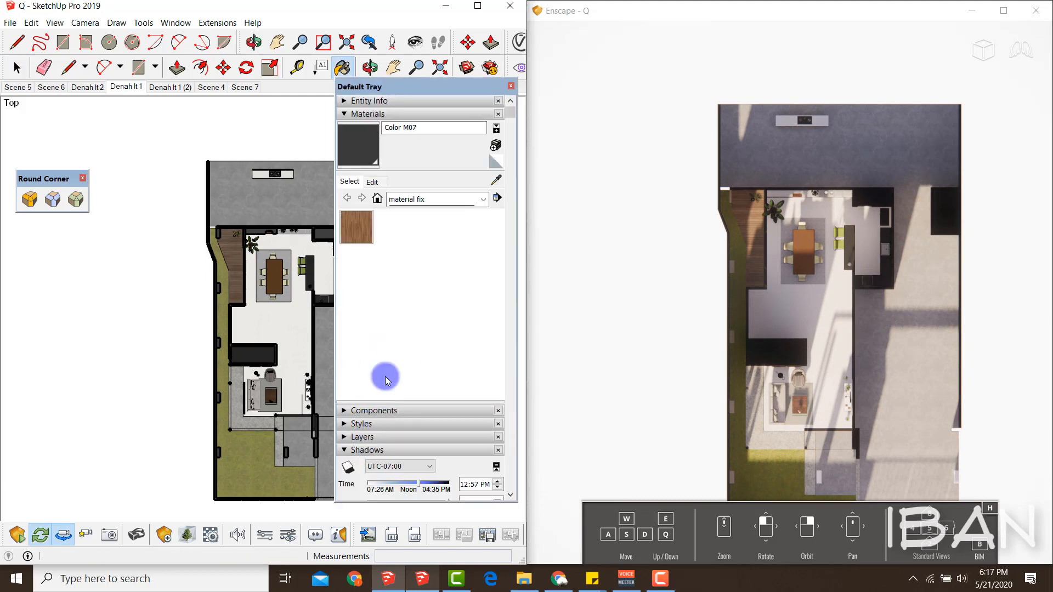
scroll(392, 340, "down", 5)
mouse_move(421, 225)
left_mouse_down()
mouse_move(406, 220)
mouse_move(422, 240)
left_mouse_up()
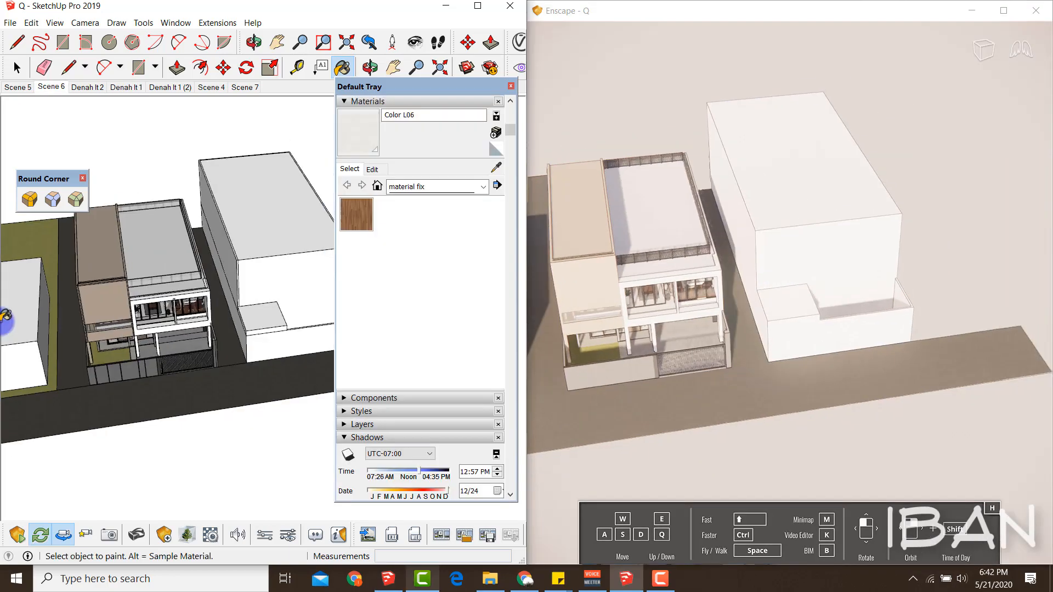
- Leave the Paint Bucket and view the standalone ground floor model in perspective, closing in on the carport with the motorcycle
scroll(5, 317, "down", 5)
middle_click_drag(205, 289, 40, 336, "shift")
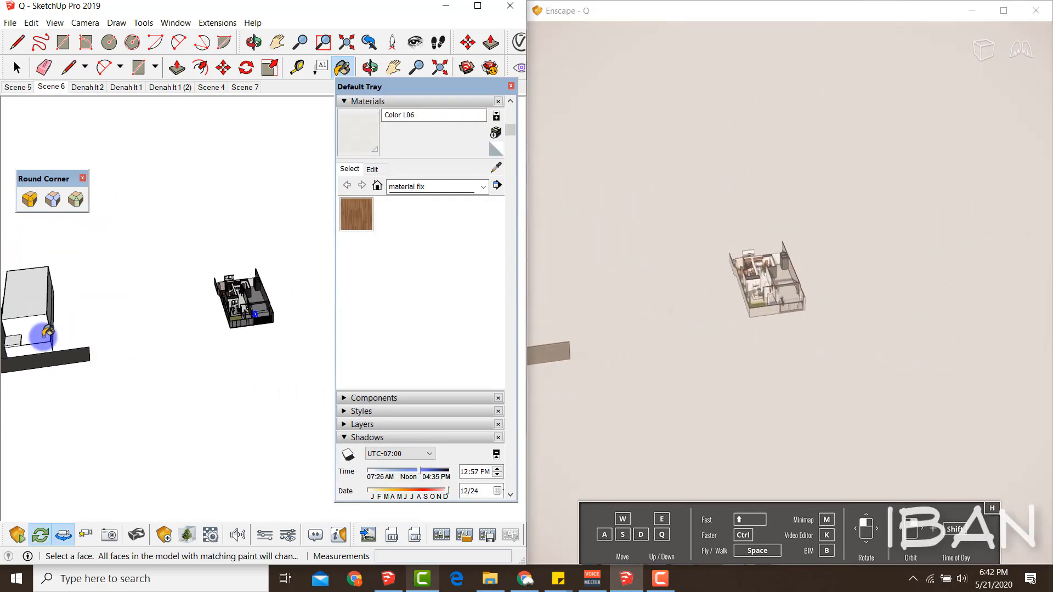
scroll(303, 303, "up", 2)
scroll(292, 278, "up", 1)
key("space")
scroll(282, 357, "up", 5)
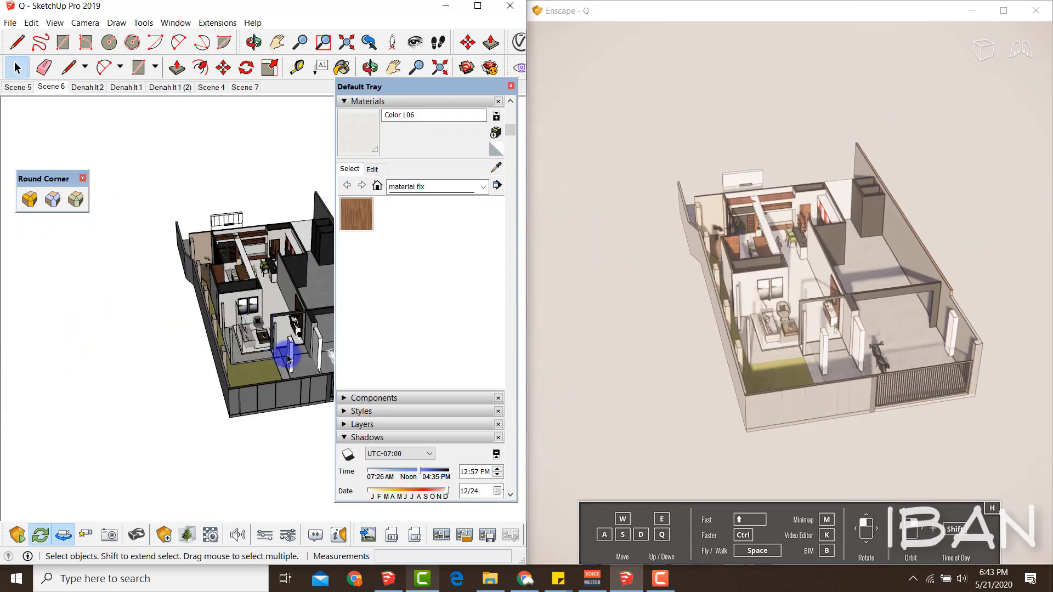
middle_click_drag(67, 300, 169, 364, "shift")
scroll(172, 394, "up", 5)
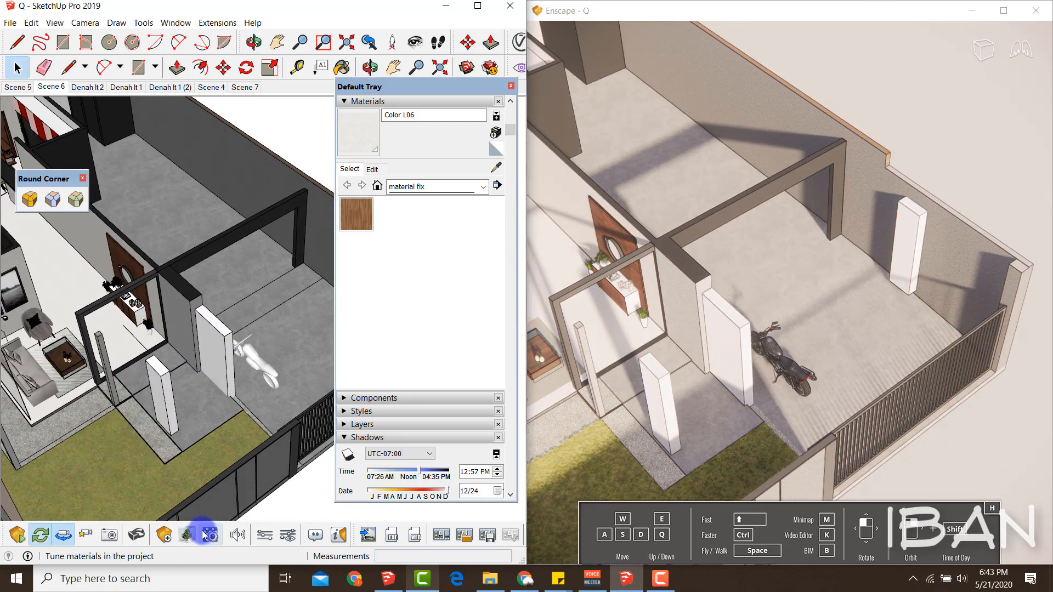
- Place a standing woman from the Enscape People assets beside the motorcycle in the carport
left_click(187, 535)
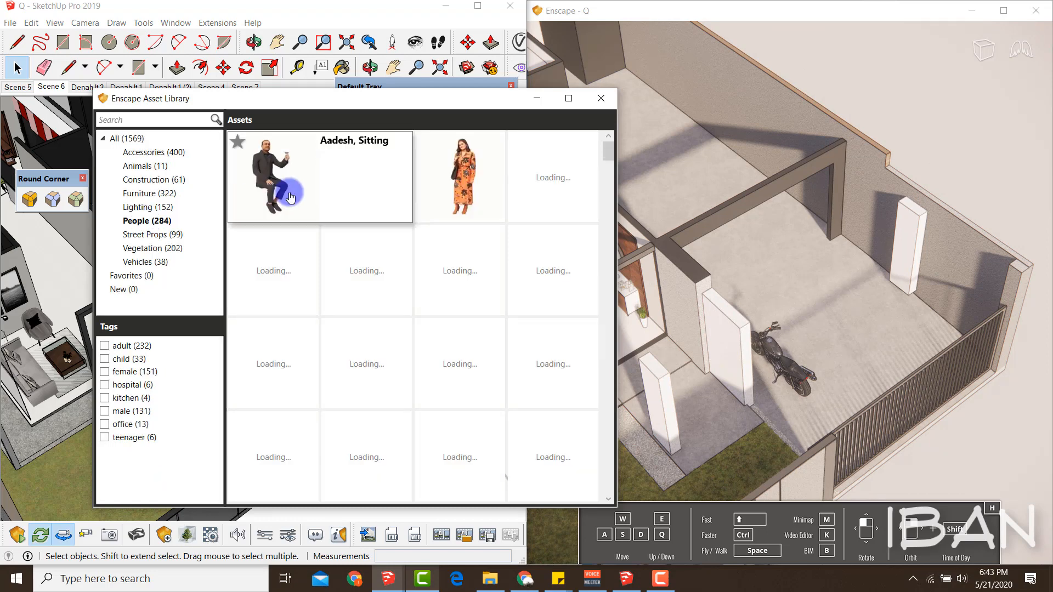
left_click(577, 274)
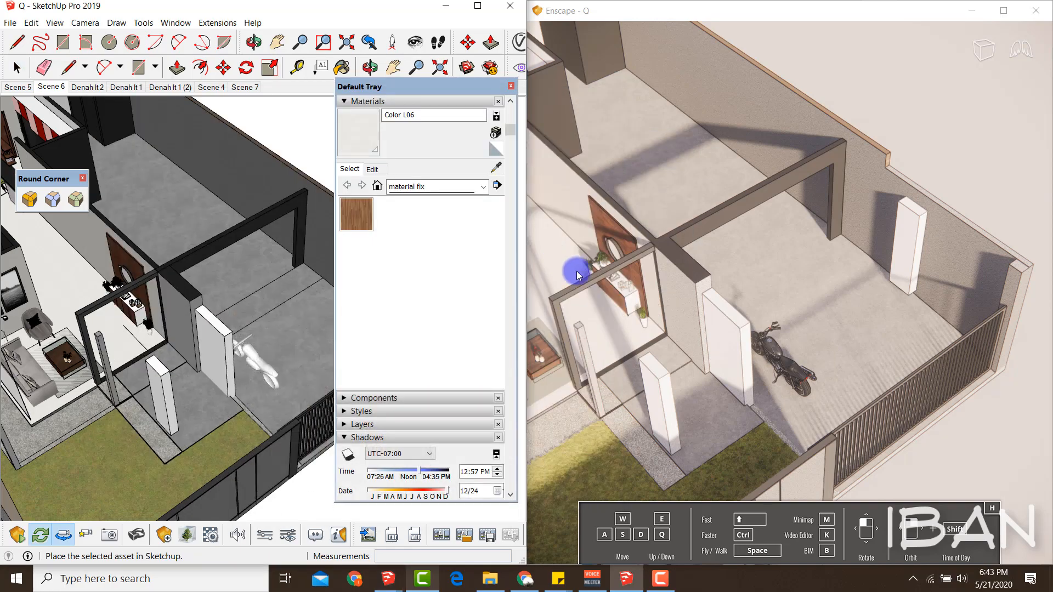
scroll(241, 351, "up", 4)
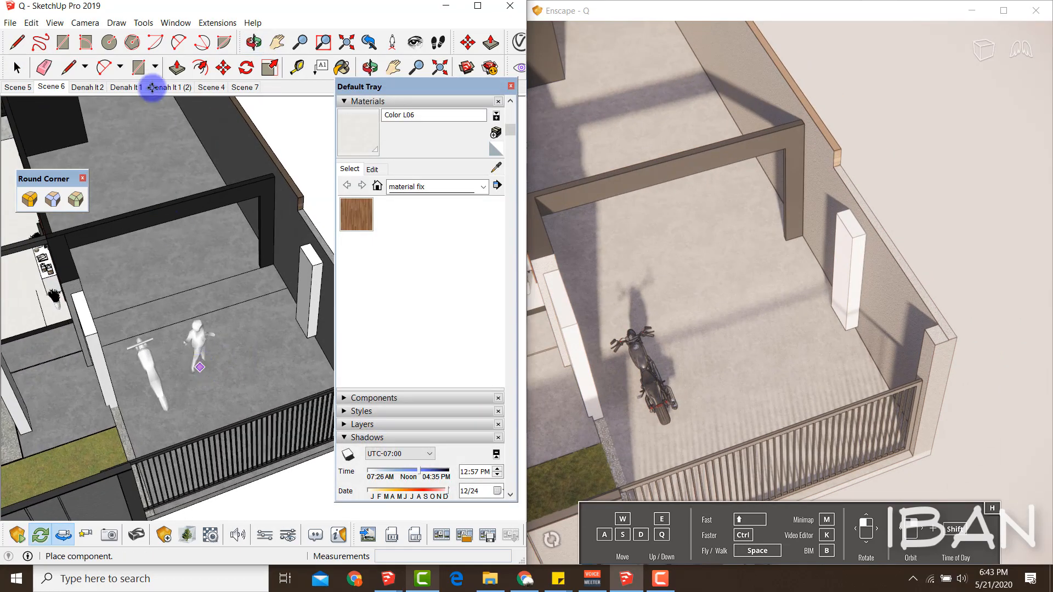
scroll(208, 345, "up", 3)
mouse_move(209, 346)
middle_mouse_down()
mouse_move(104, 230)
mouse_move(170, 209)
mouse_move(170, 328)
middle_mouse_up()
scroll(170, 209, "down", 8)
scroll(170, 327, "up", 4)
- Place a second standing person from the Enscape People assets in the carport near the first figure
left_click(163, 535)
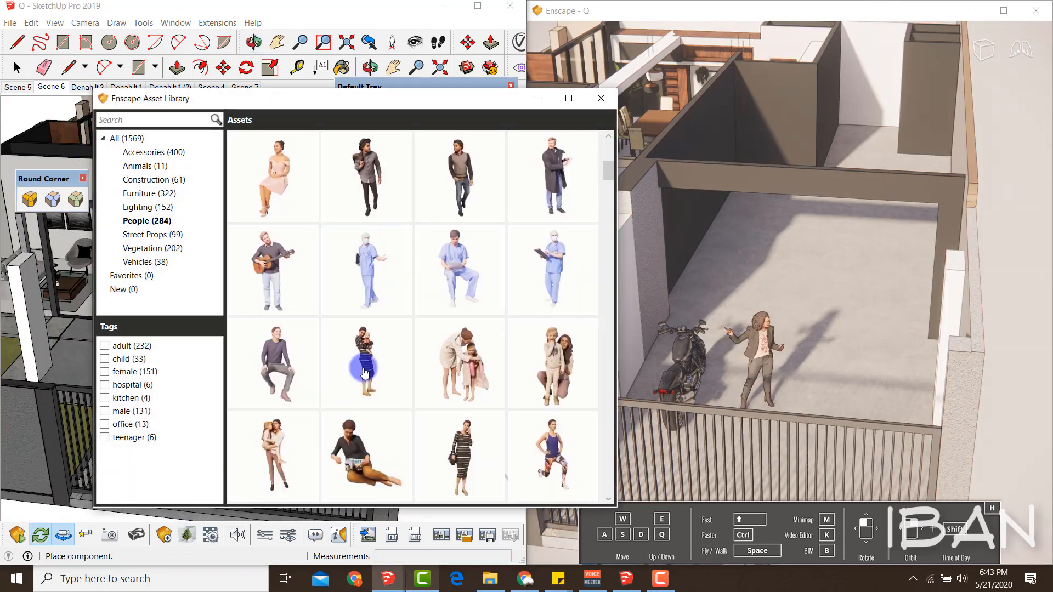
mouse_move(484, 277)
left_click(376, 281)
left_click(283, 469)
- Rotate the second person towards the first and move the figure so that both stand together beside the motorcycle
middle_click_drag(277, 339, 165, 361)
scroll(263, 480, "up", 2)
key("space")
left_click(245, 392)
key("q")
left_click(252, 444)
left_click(233, 442)
key("m")
left_click(303, 456)
scroll(160, 369, "down", 4)
key("space")
left_click(51, 86)
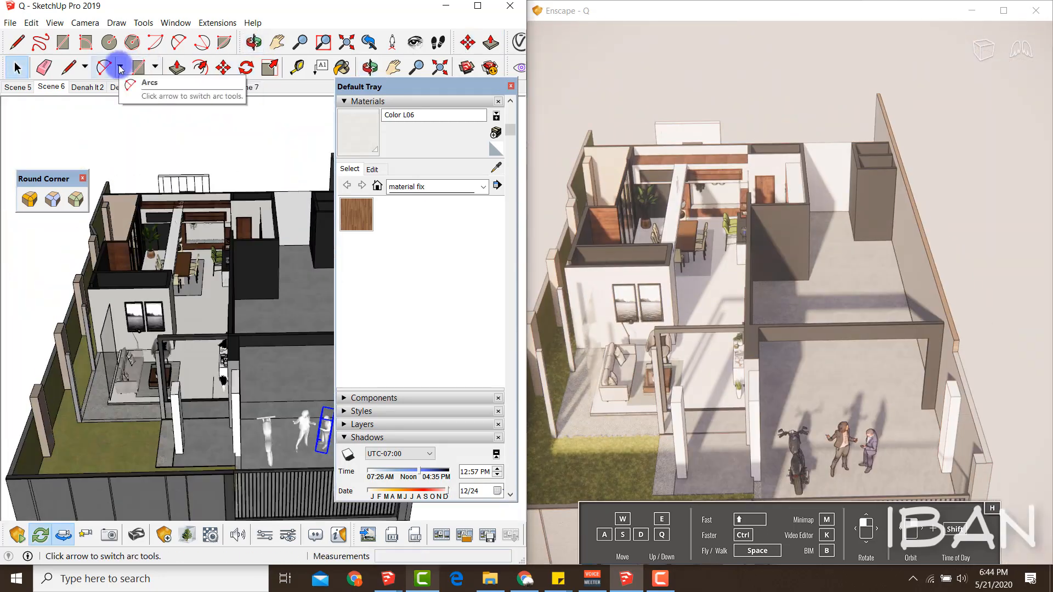
- Place another standing figure from the Enscape People assets on the wooden deck outside the dining room's glass doors
left_click(187, 531)
scroll(329, 348, "down", 3)
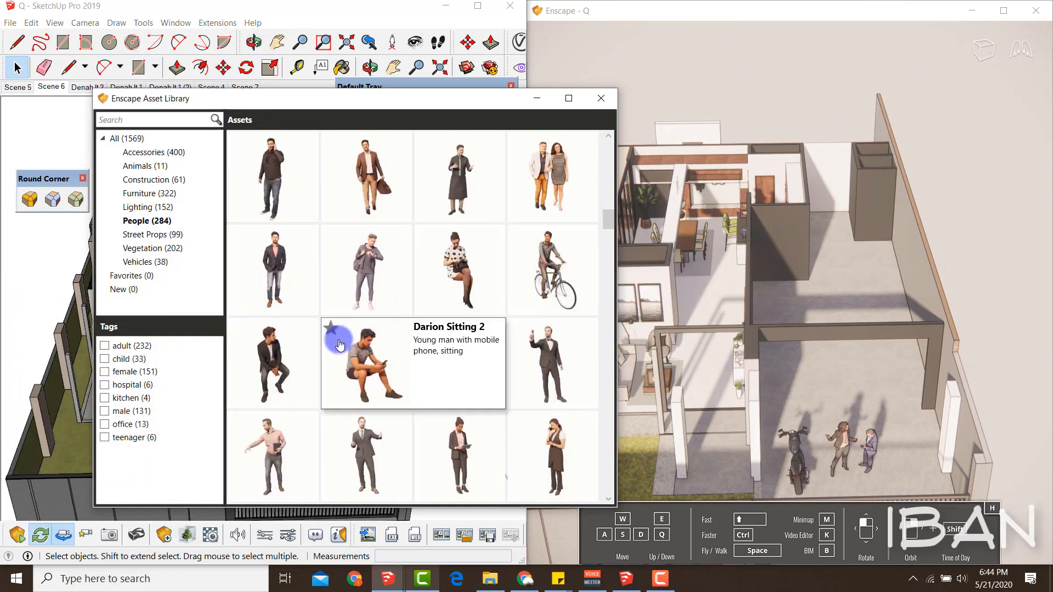
scroll(384, 373, "down", 3)
left_click_drag(608, 229, 608, 383)
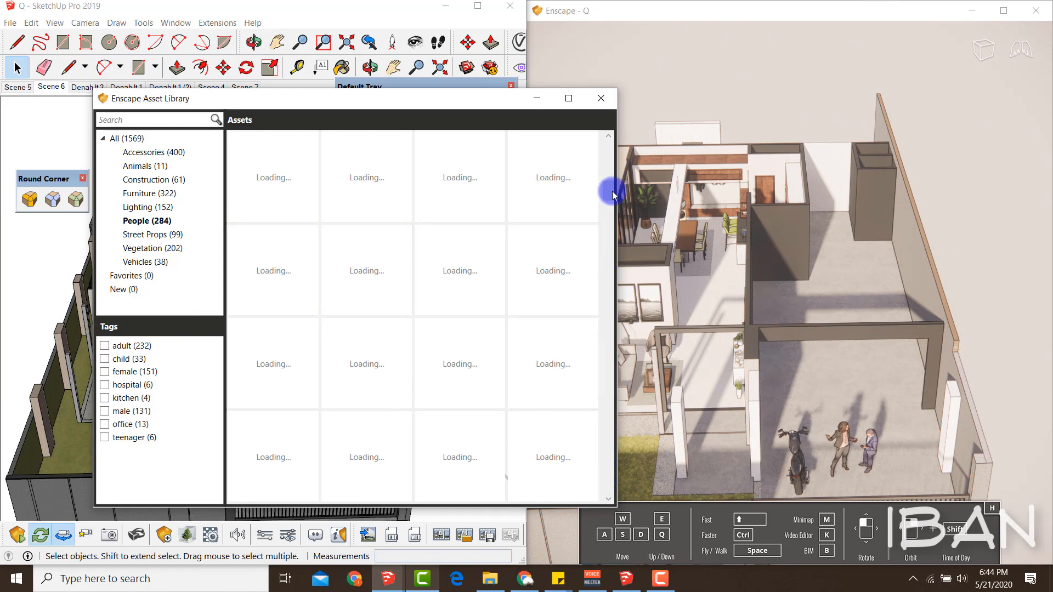
left_click_drag(613, 195, 607, 242)
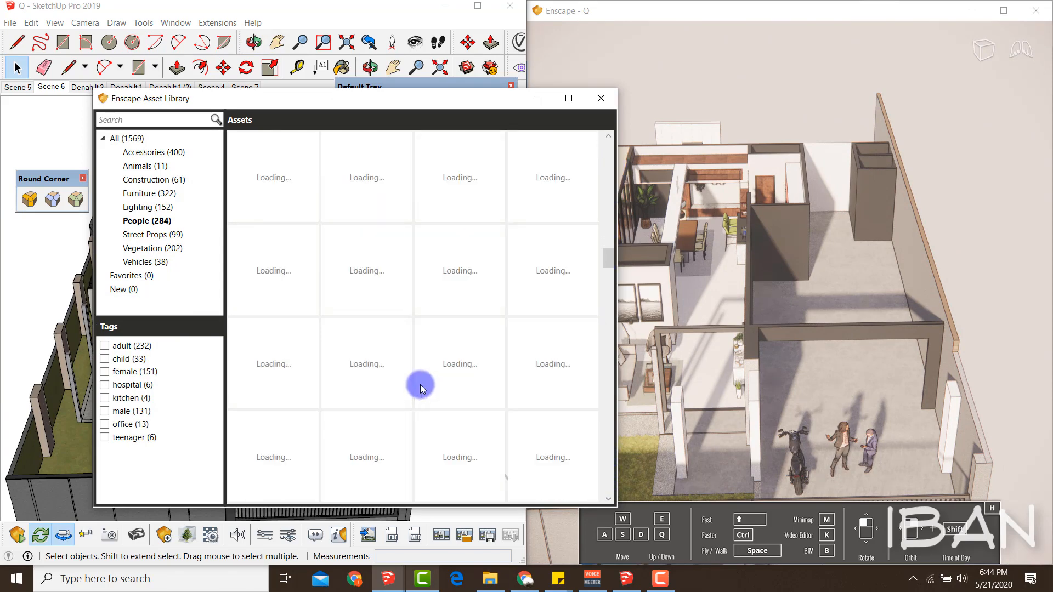
left_click(499, 260)
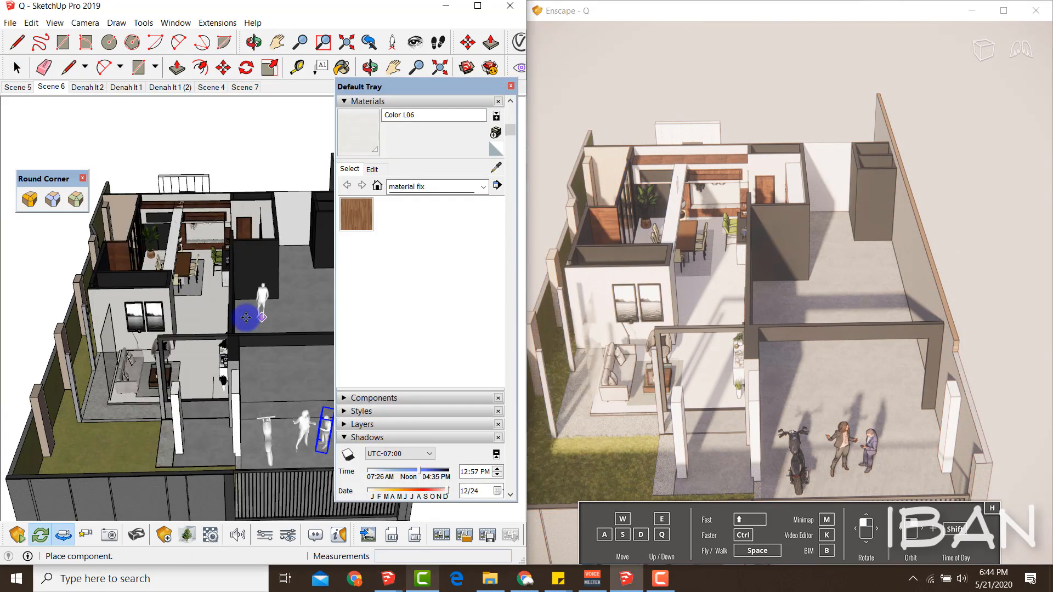
scroll(246, 317, "up", 10)
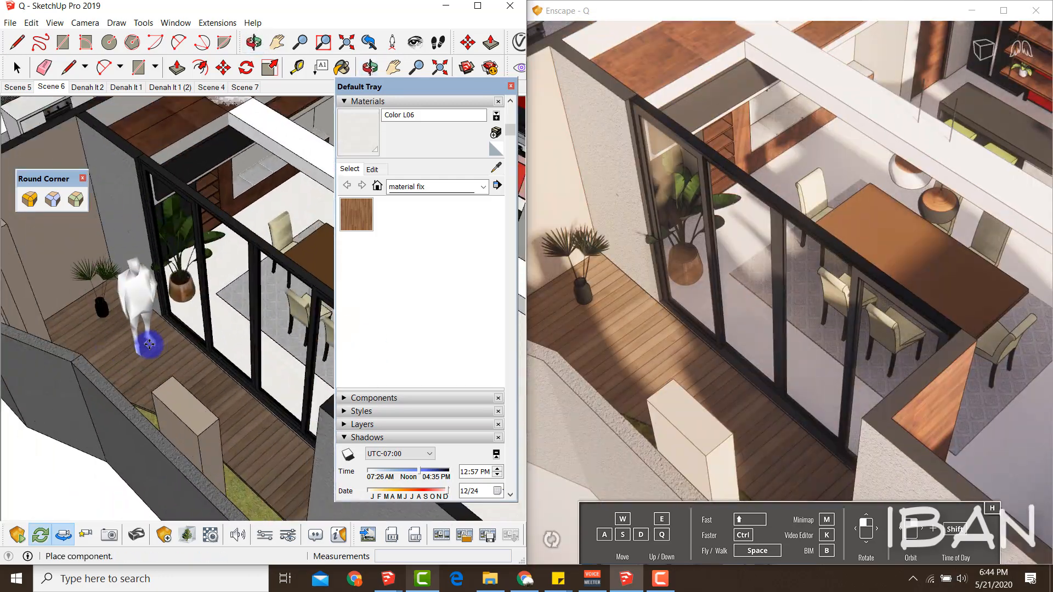
left_click(149, 343)
- Delete the standing figure placed near the dining room
mouse_move(131, 285)
middle_mouse_down()
mouse_move(101, 219)
mouse_move(104, 199)
mouse_move(214, 268)
mouse_move(235, 302)
mouse_move(181, 258)
mouse_move(165, 220)
middle_mouse_up()
scroll(165, 233, "down", 10)
scroll(176, 236, "up", 3)
scroll(215, 271, "up", 4)
left_click(242, 314)
key("Delete")
scroll(204, 311, "down", 2)
- Place the white sports car from the Enscape Vehicles assets in the garage driveway beside the kitchen wall
left_click(187, 535)
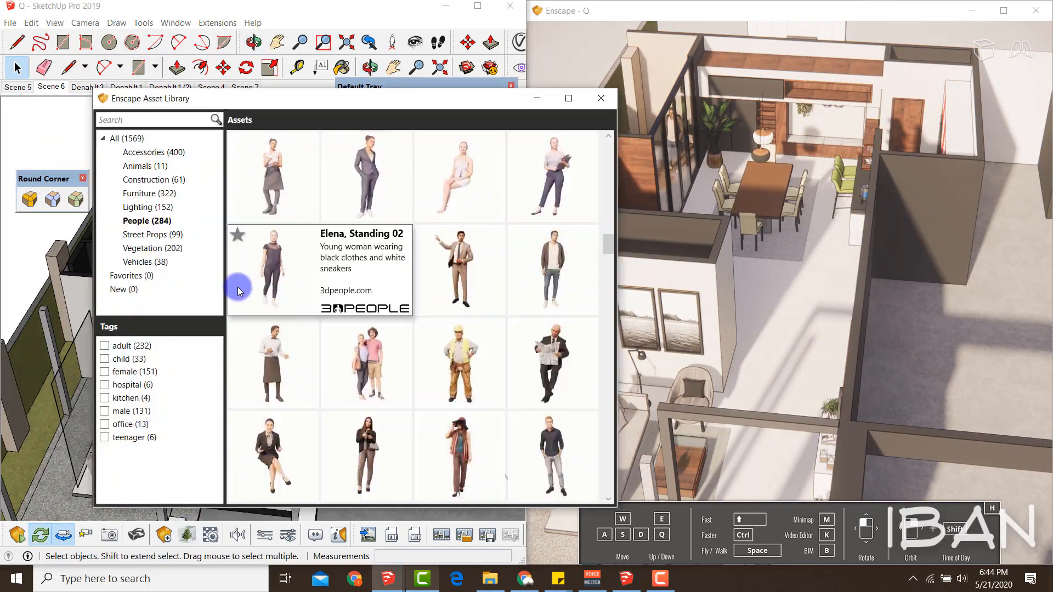
left_click(146, 265)
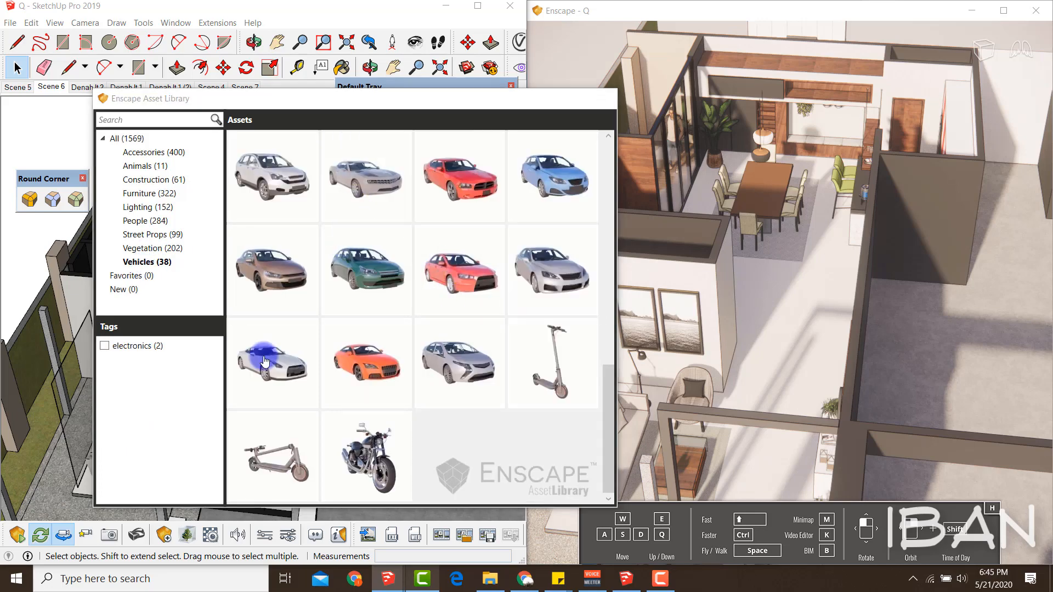
middle_click_drag(132, 257, 167, 379)
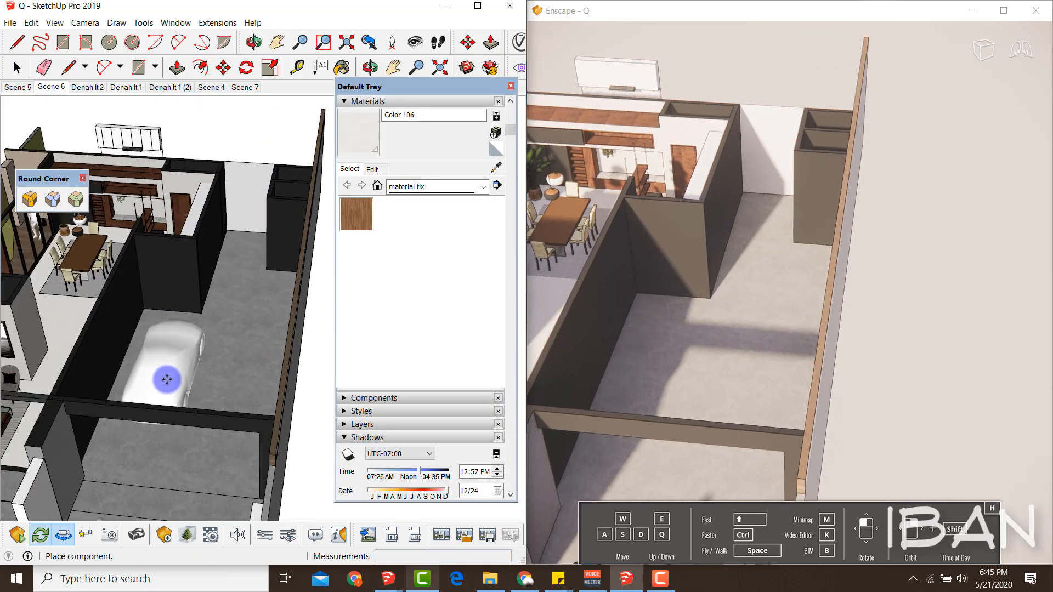
left_click(195, 333)
mouse_move(194, 333)
middle_mouse_down()
mouse_move(120, 327)
mouse_move(236, 319)
mouse_move(172, 284)
mouse_move(85, 352)
mouse_move(97, 301)
mouse_move(125, 345)
middle_mouse_up()
scroll(105, 303, "down", 3)
middle_click_drag(106, 303, 129, 284)
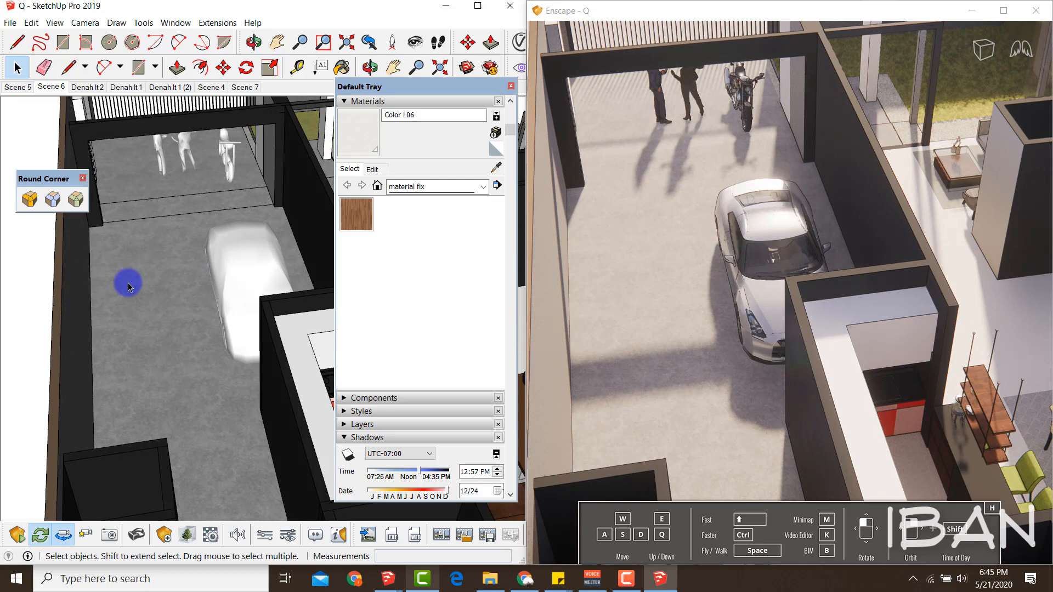
- Place a larger second car from the Enscape Vehicles assets in the driveway next to the white sports car
left_click(187, 534)
left_click(355, 302)
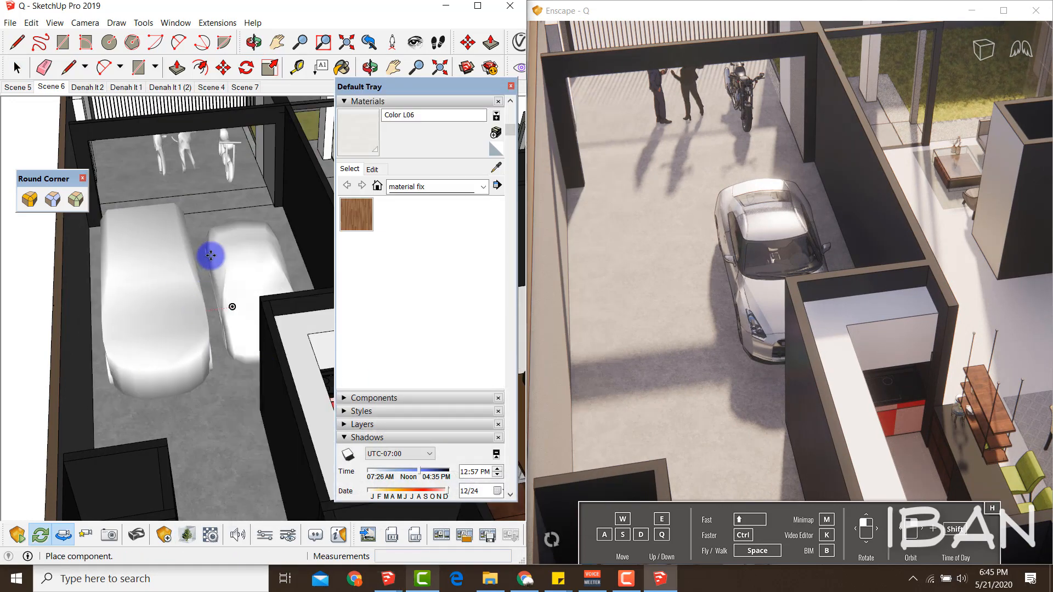
left_click(207, 286)
middle_click_drag(272, 248, 171, 321)
- Move the larger car so that it is parked side by side with the white sports car
left_click(174, 316)
key("m")
left_click(214, 411)
left_click(218, 480)
key("space")
middle_click_drag(219, 406, 22, 403)
key("m")
left_click(238, 510)
left_click(221, 360)
key("space")
mouse_move(221, 360)
middle_mouse_down()
mouse_move(190, 331)
mouse_move(199, 285)
mouse_move(165, 308)
mouse_move(251, 487)
middle_mouse_up()
- Set the outlines to 16% in Enscape's visual settings and close the settings
left_click(210, 535)
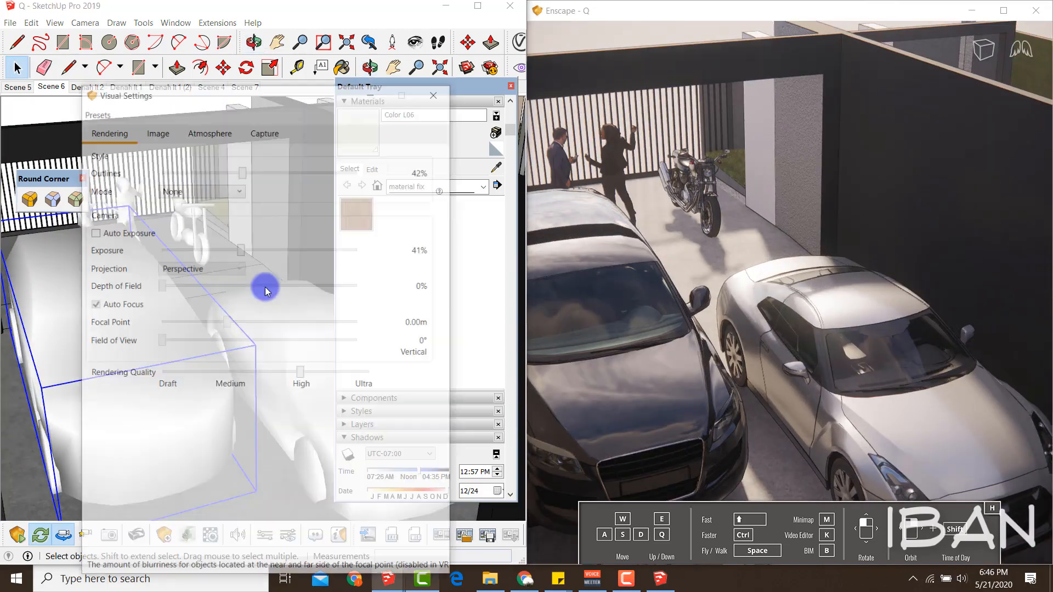
mouse_move(197, 172)
left_mouse_down()
mouse_move(223, 172)
mouse_move(195, 172)
left_mouse_up()
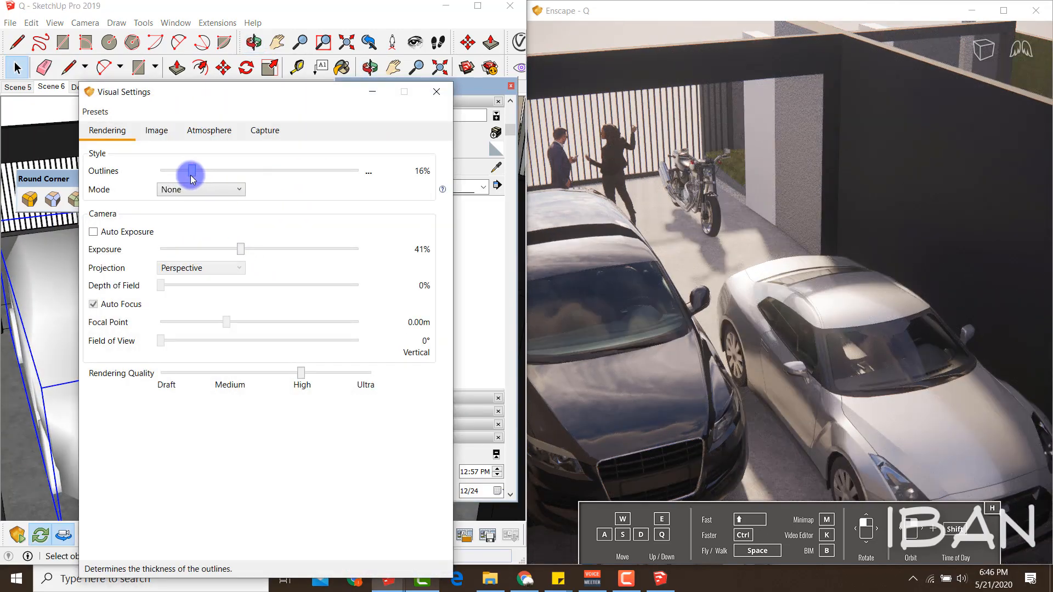
mouse_move(330, 223)
middle_mouse_down()
mouse_move(263, 264)
mouse_move(252, 244)
middle_mouse_up()
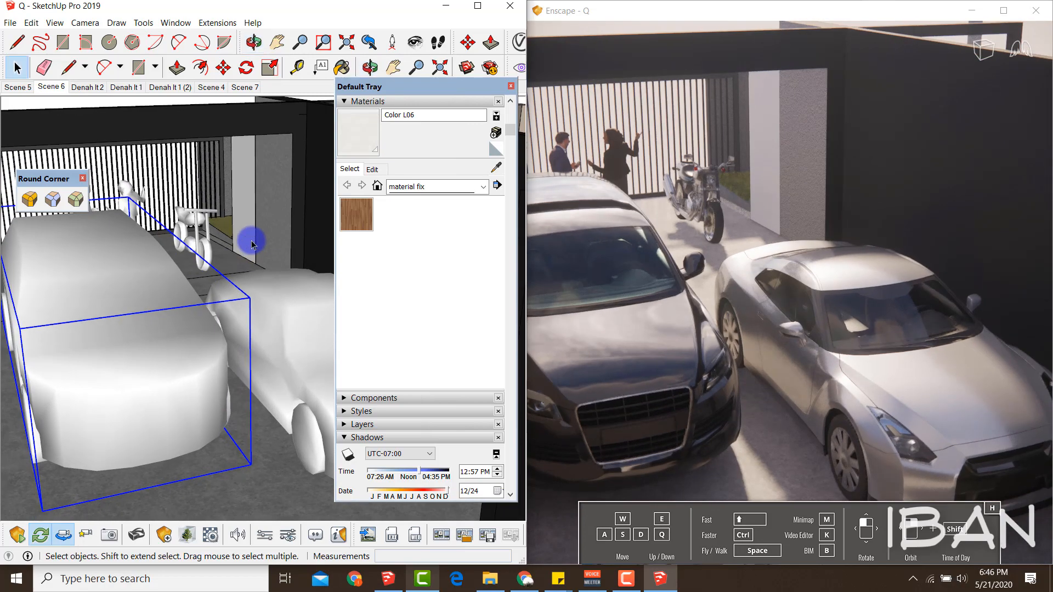
- Add a scene after Scene 6 for the garage driveway view, saving the style changes as a new style
right_click(82, 91)
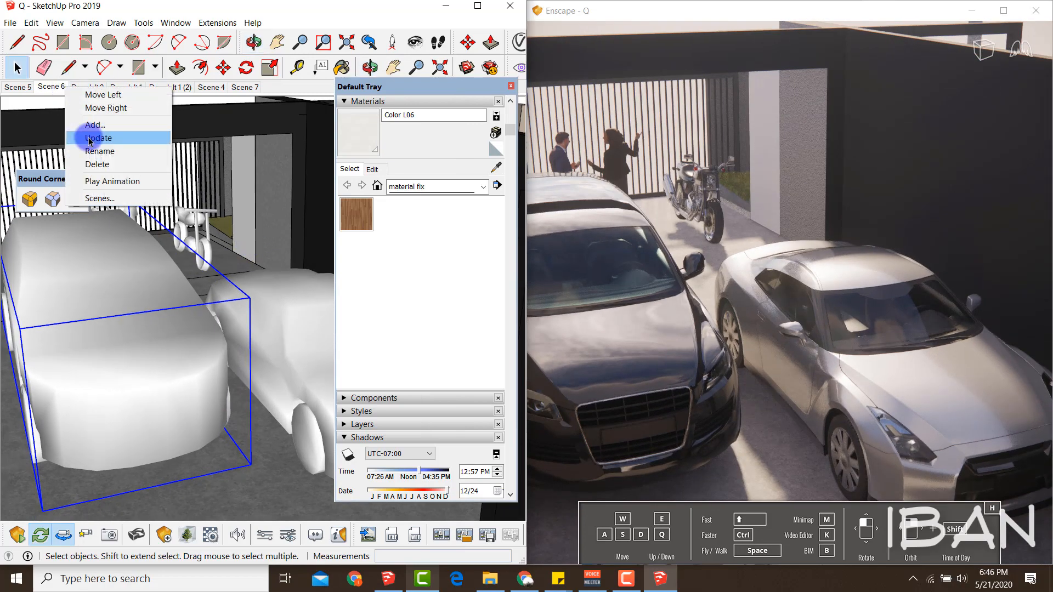
left_click(94, 136)
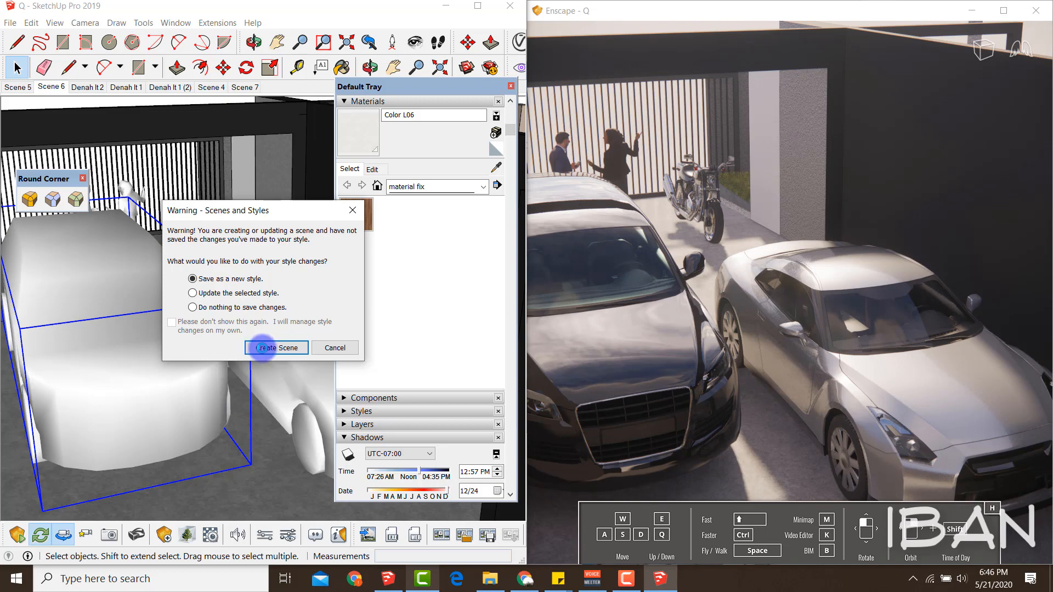
left_click(263, 348)
- Choose a two-story family house with a porch from the Street Props assets in the Enscape Asset Library
mouse_move(204, 329)
middle_mouse_down()
mouse_move(235, 294)
mouse_move(203, 202)
mouse_move(225, 287)
mouse_move(183, 294)
mouse_move(223, 311)
mouse_move(217, 329)
middle_mouse_up()
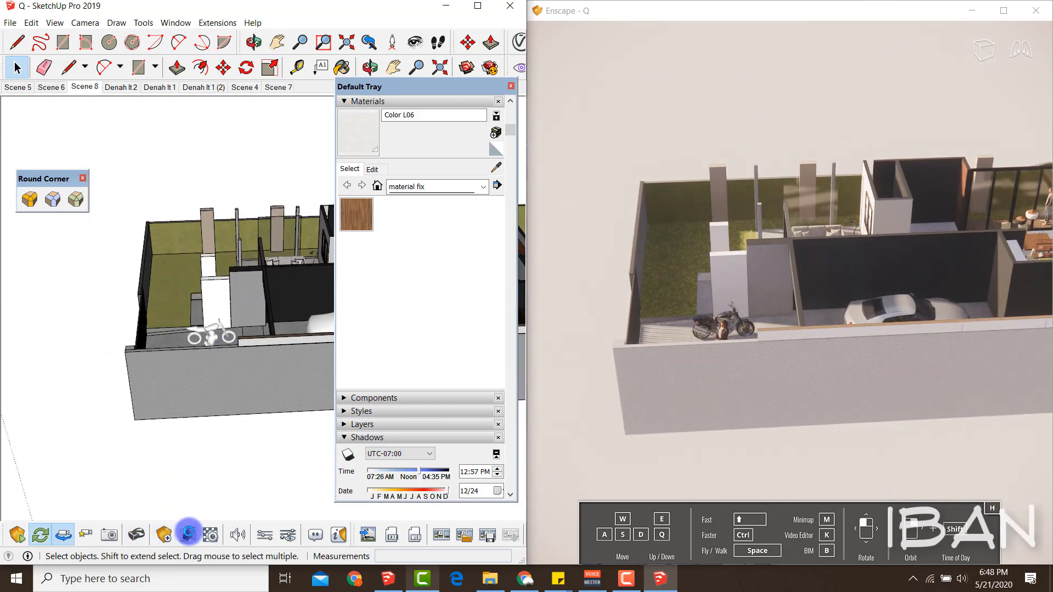
left_click(183, 536)
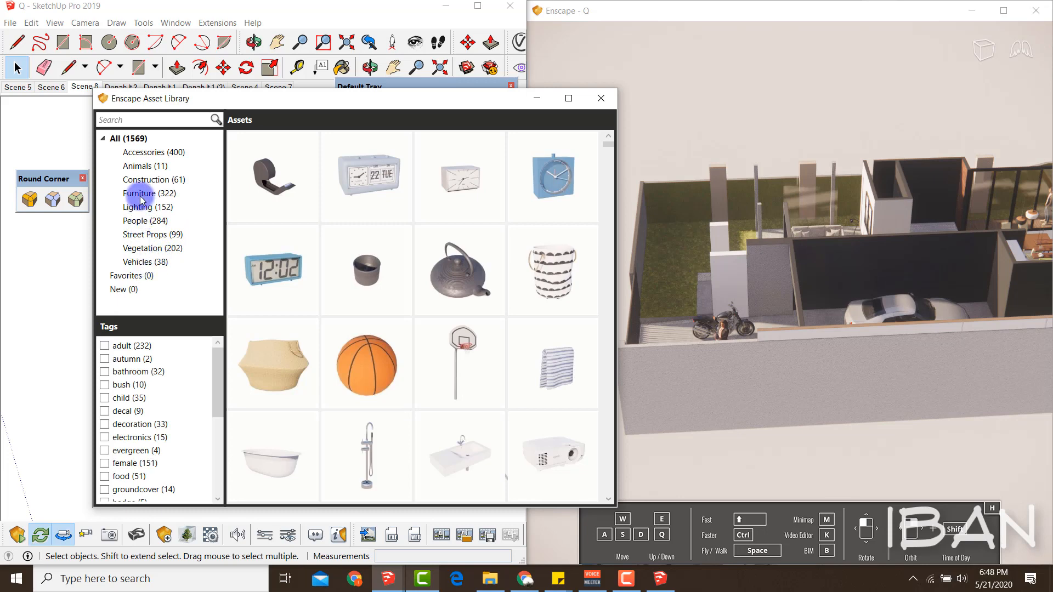
left_click(148, 234)
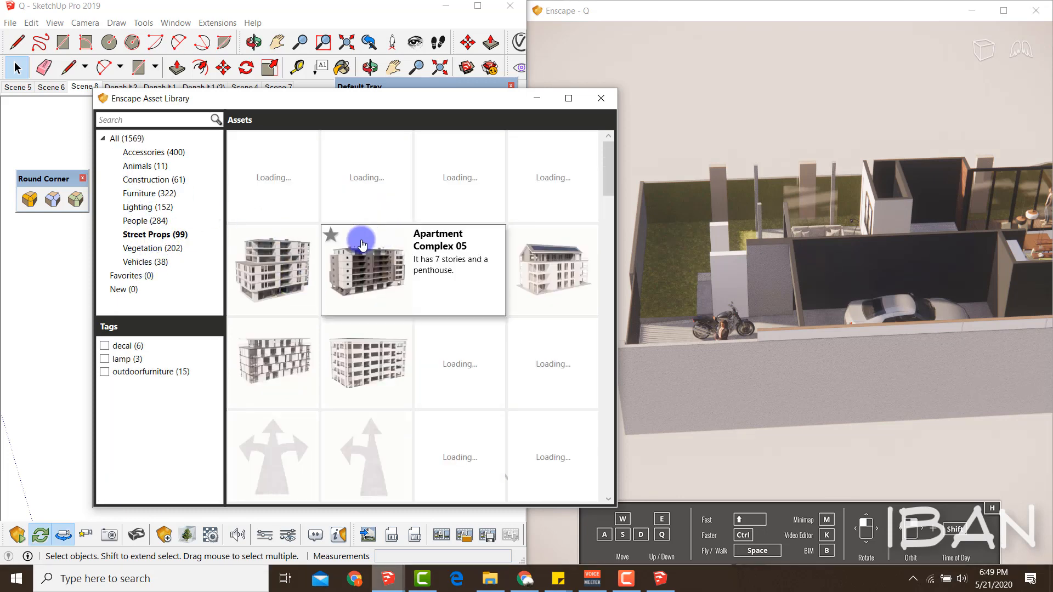
mouse_move(455, 289)
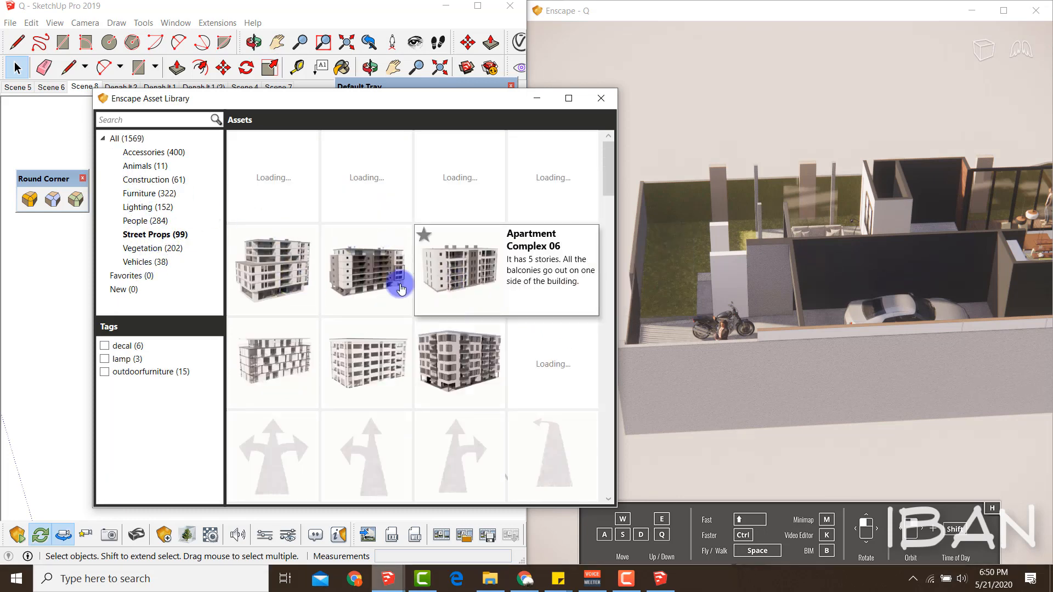
scroll(455, 289, "down", 5)
scroll(451, 301, "down", 5)
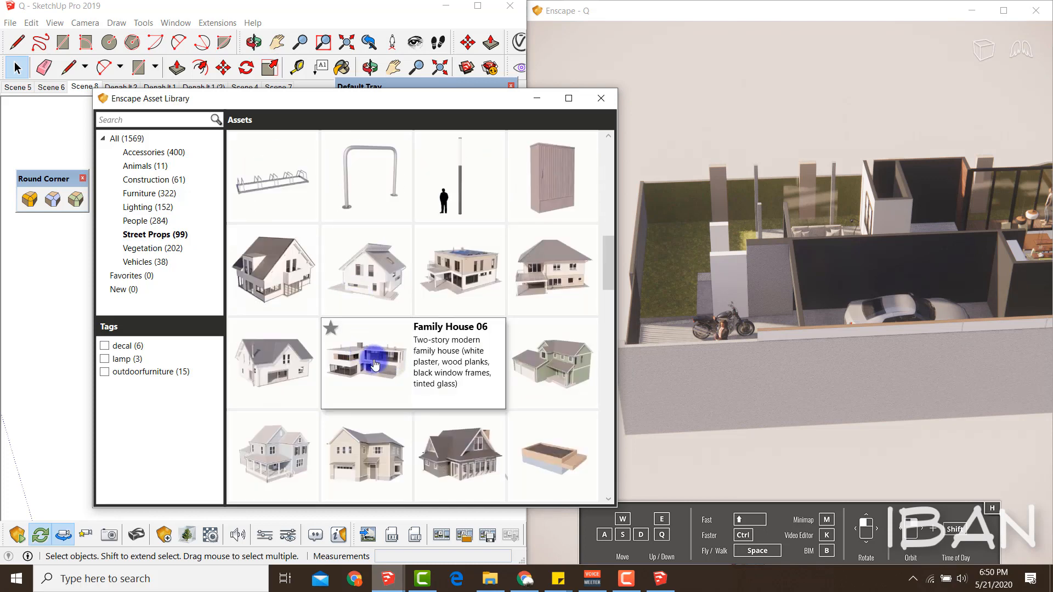
mouse_move(547, 290)
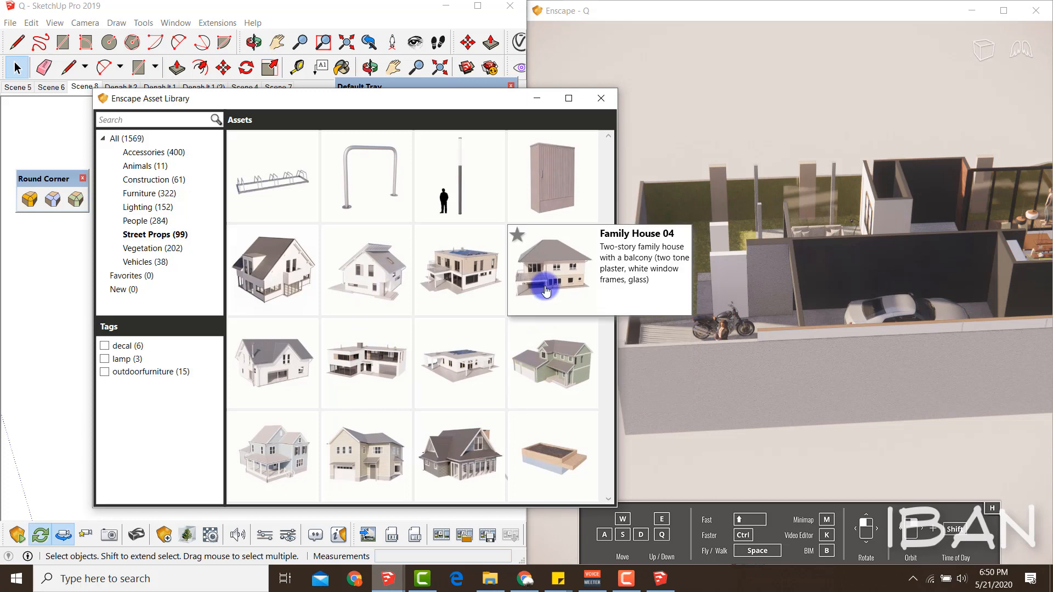
mouse_move(277, 295)
scroll(550, 294, "down", 2)
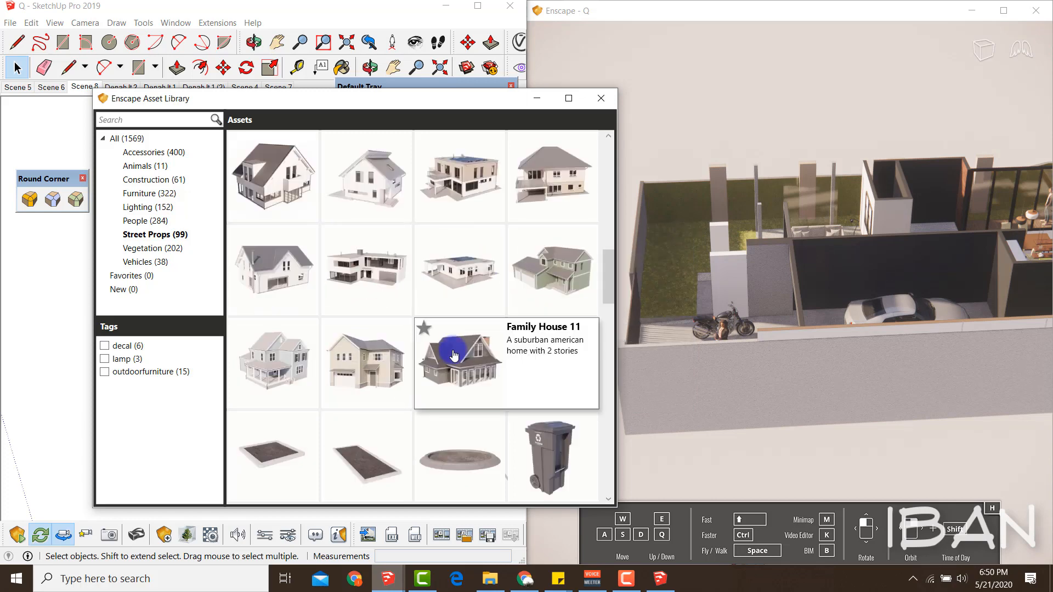
left_click(366, 353)
- Place the family house on the open ground beyond the gate of the separate ground floor model
scroll(177, 307, "down", 6)
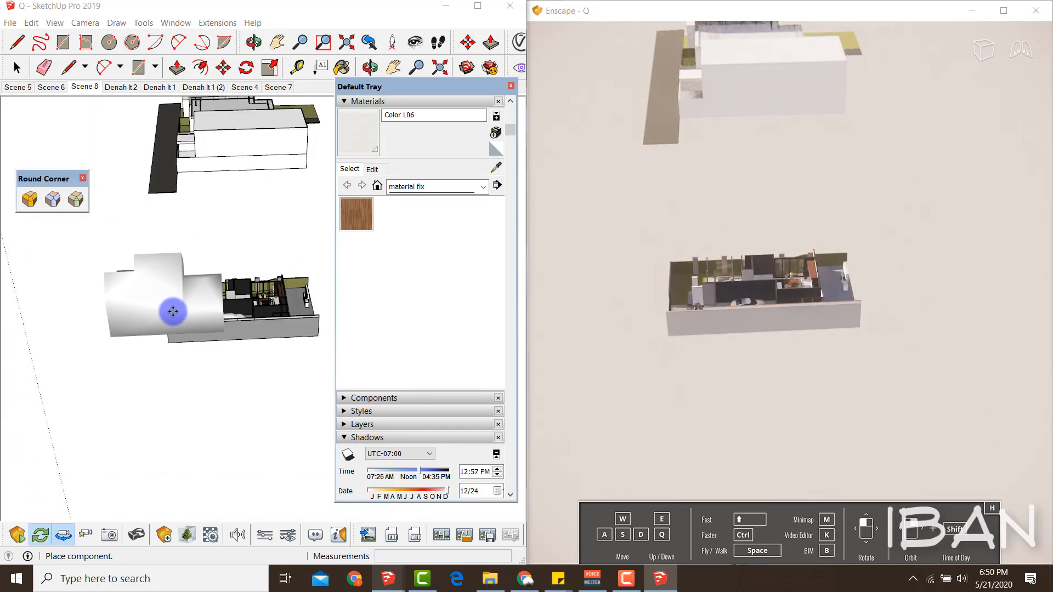
mouse_move(169, 312)
middle_mouse_down()
mouse_move(176, 244)
mouse_move(266, 325)
middle_mouse_up()
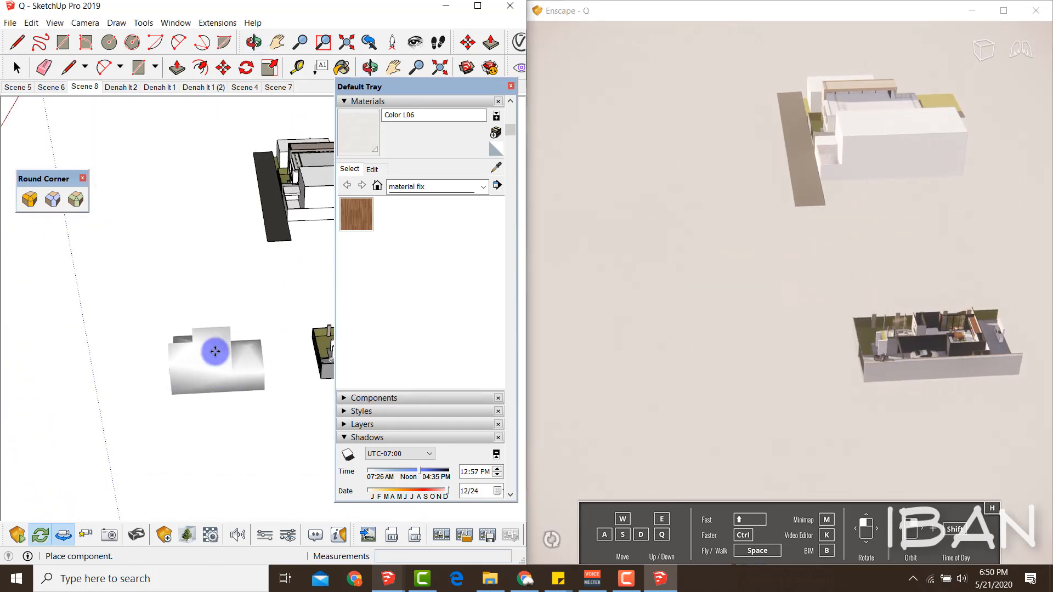
left_click(310, 342)
scroll(305, 341, "up", 6)
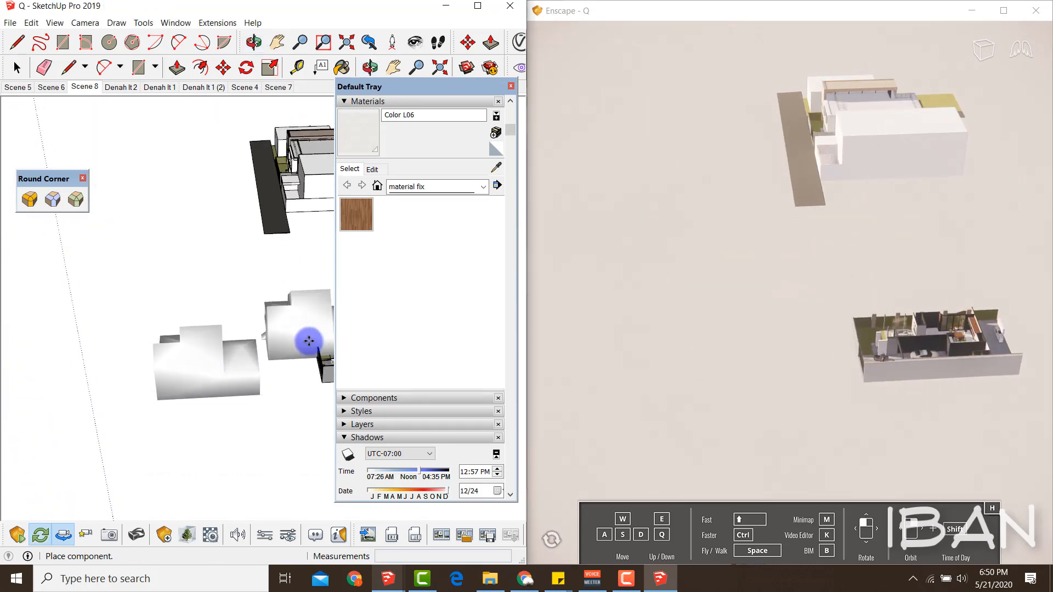
scroll(245, 353, "down", 3)
left_click(202, 348)
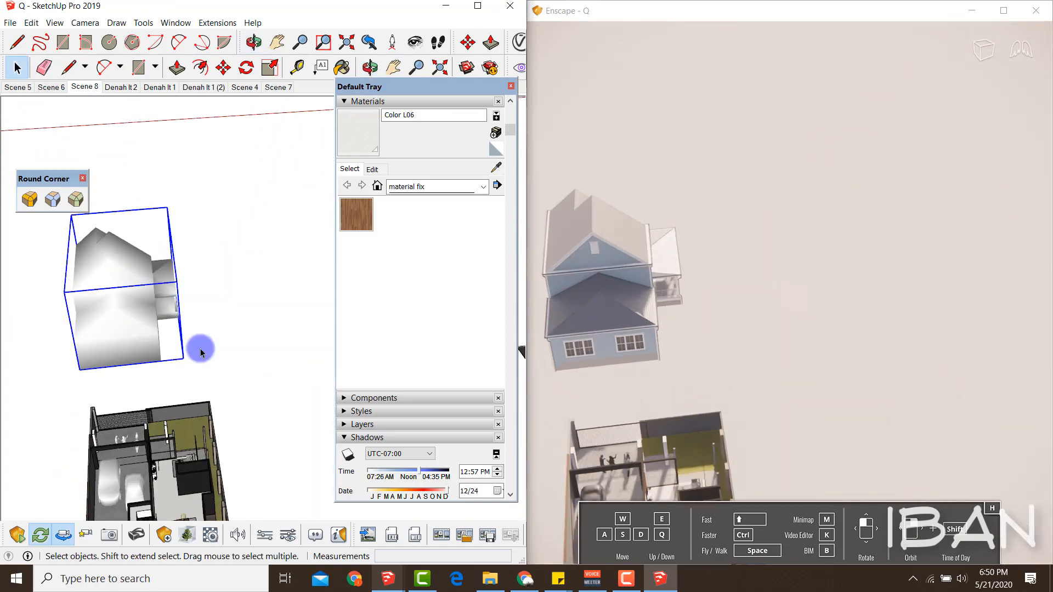
- Rotate the family house so its porch faces the ground floor model's gate and copy it alongside to form a row
key("q")
key("m")
key("ctrl")
left_click(164, 360)
left_click(306, 350)
middle_click_drag(305, 351, 179, 319)
scroll(217, 354, "up", 5)
key("space")
scroll(217, 353, "down", 8)
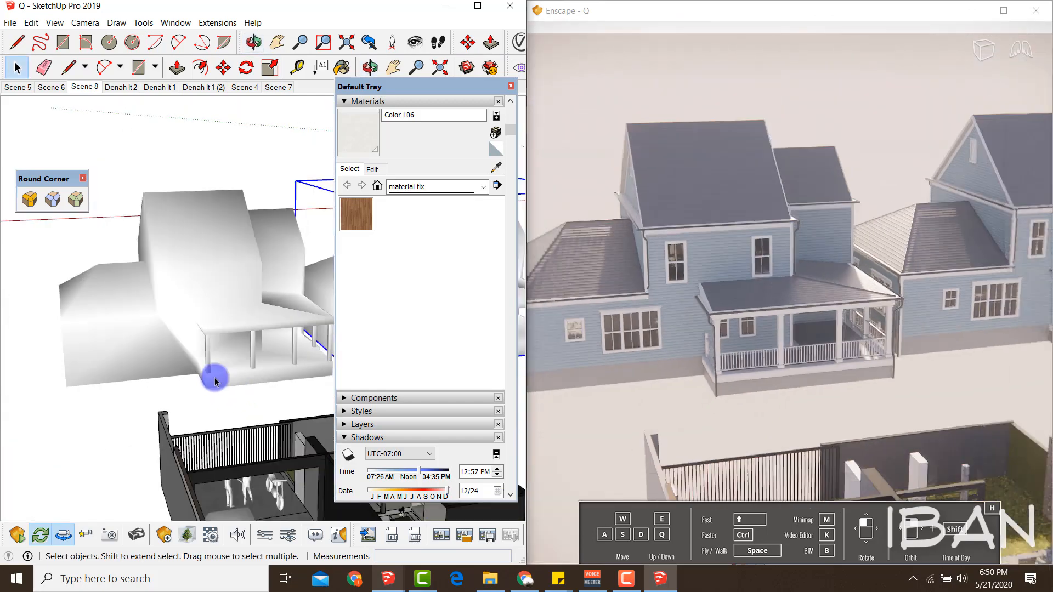
- Copy the road strips from the full house model to the matching position around the separate ground floor model
middle_click_drag(211, 376, 364, 315)
left_click(170, 255)
middle_click_drag(170, 255, 265, 235)
key("m")
key("ctrl")
left_click(308, 228)
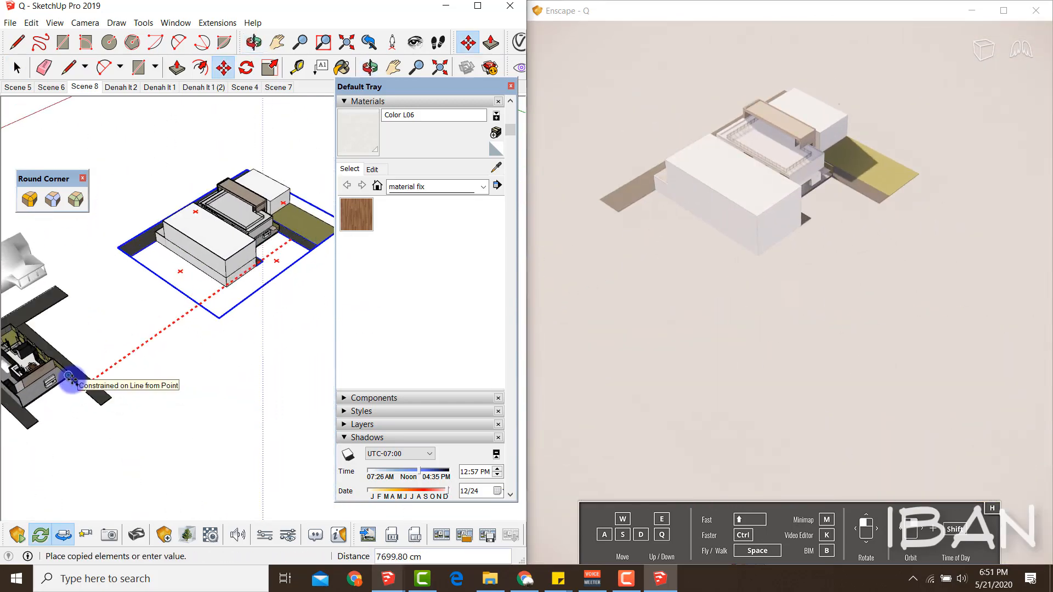
left_click(70, 378)
scroll(275, 425, "up", 3)
key("space")
- Examine the new houses and roads around the ground floor model from above and from inside the garage
middle_click_drag(275, 425, 146, 235)
scroll(254, 329, "up", 3)
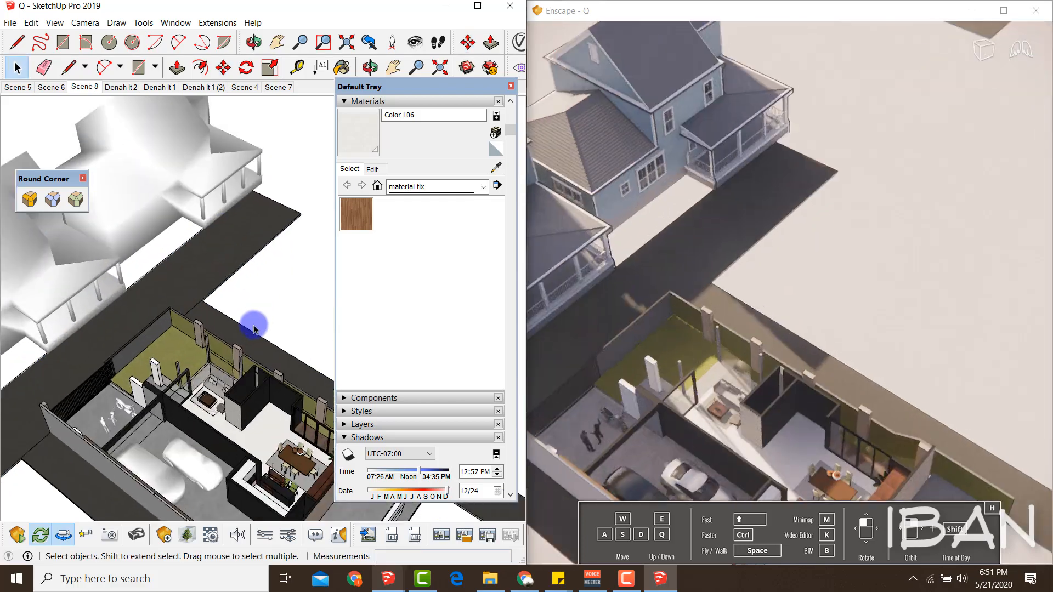
scroll(253, 329, "up", 6)
middle_click_drag(148, 377, 172, 404)
scroll(218, 360, "down", 5)
middle_click_drag(219, 359, 235, 306)
scroll(190, 214, "up", 6)
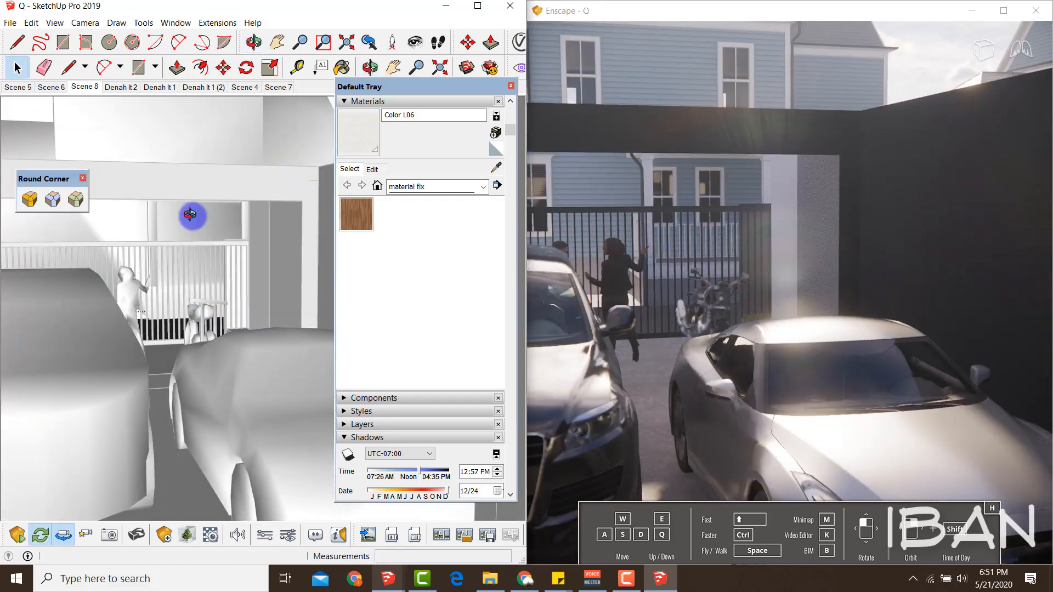
scroll(235, 263, "down", 6)
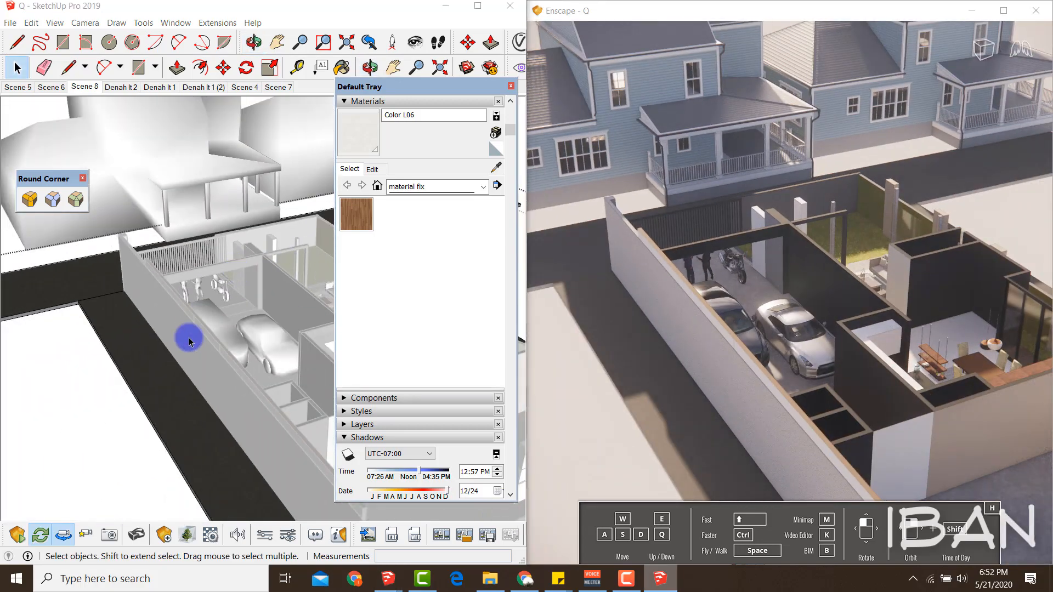
scroll(176, 362, "down", 5)
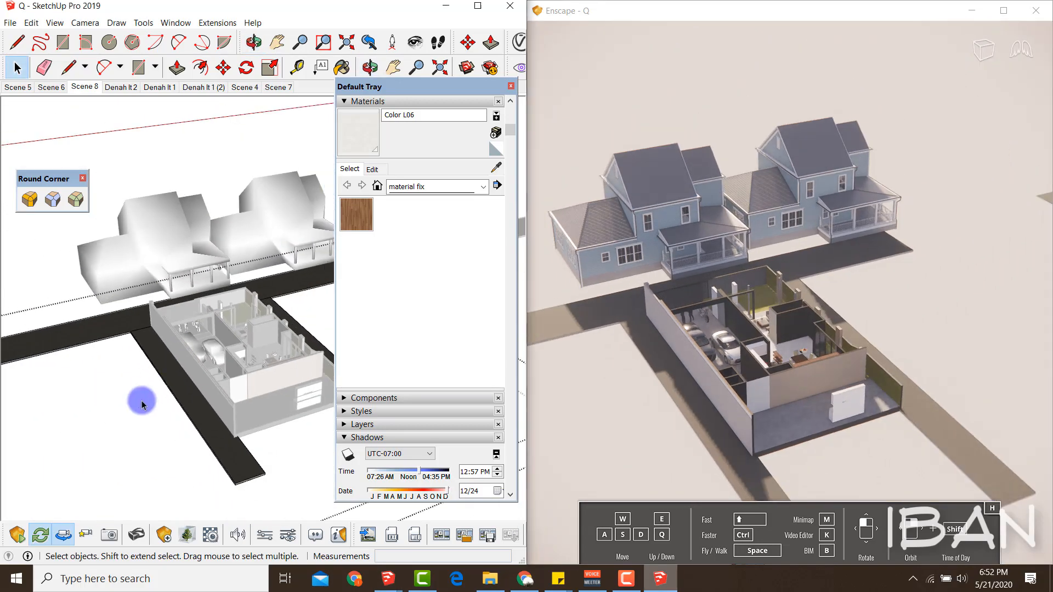
- Browse the Lighting assets in the Enscape Asset Library for lamps to use in the ground floor model
mouse_move(144, 351)
middle_mouse_down()
mouse_move(188, 435)
mouse_move(198, 529)
middle_mouse_up()
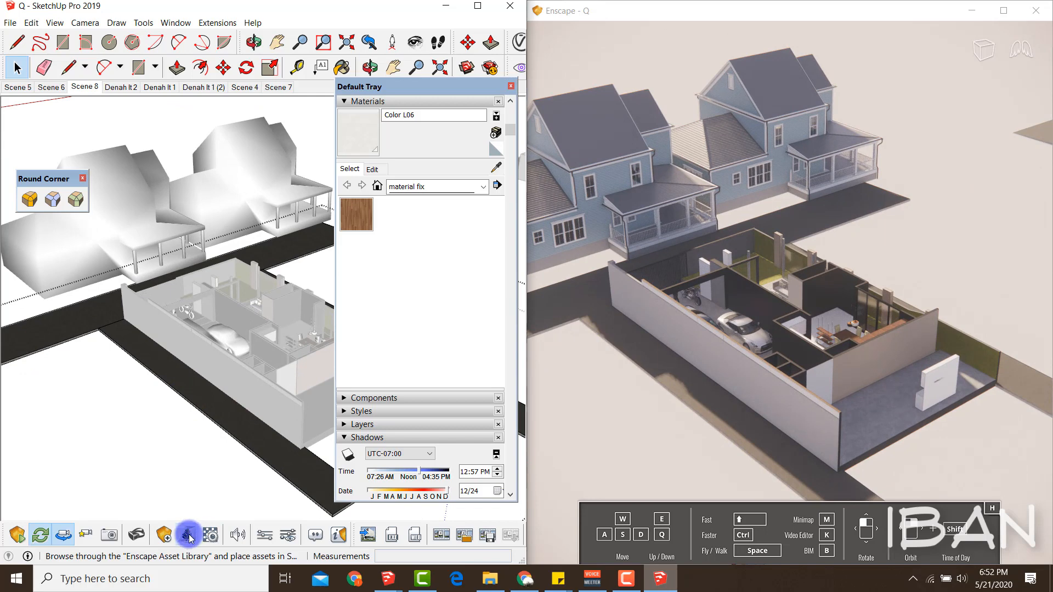
left_click(186, 535)
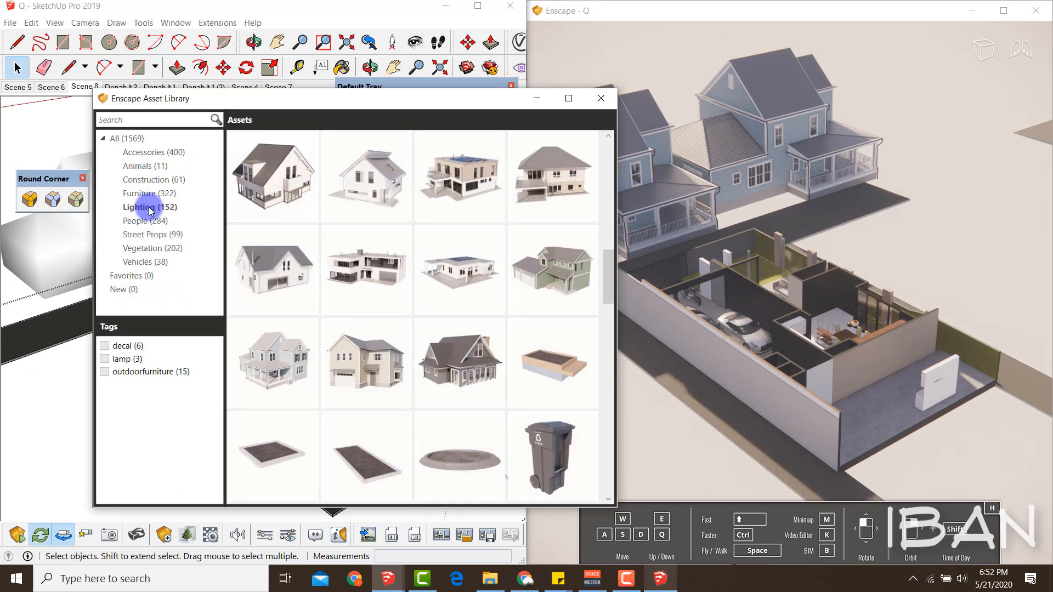
mouse_move(365, 259)
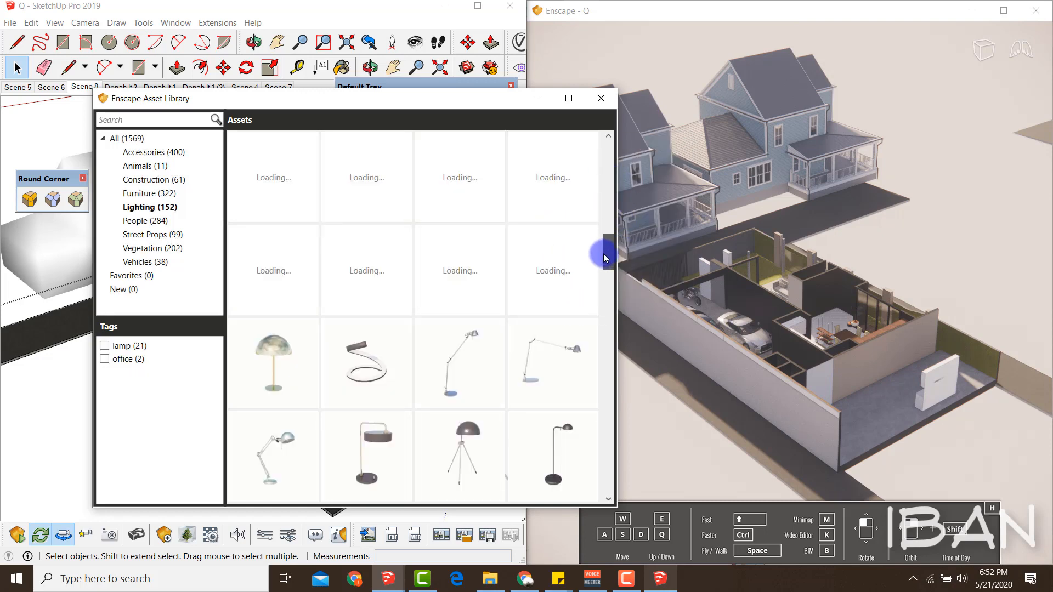
left_click_drag(606, 257, 611, 158)
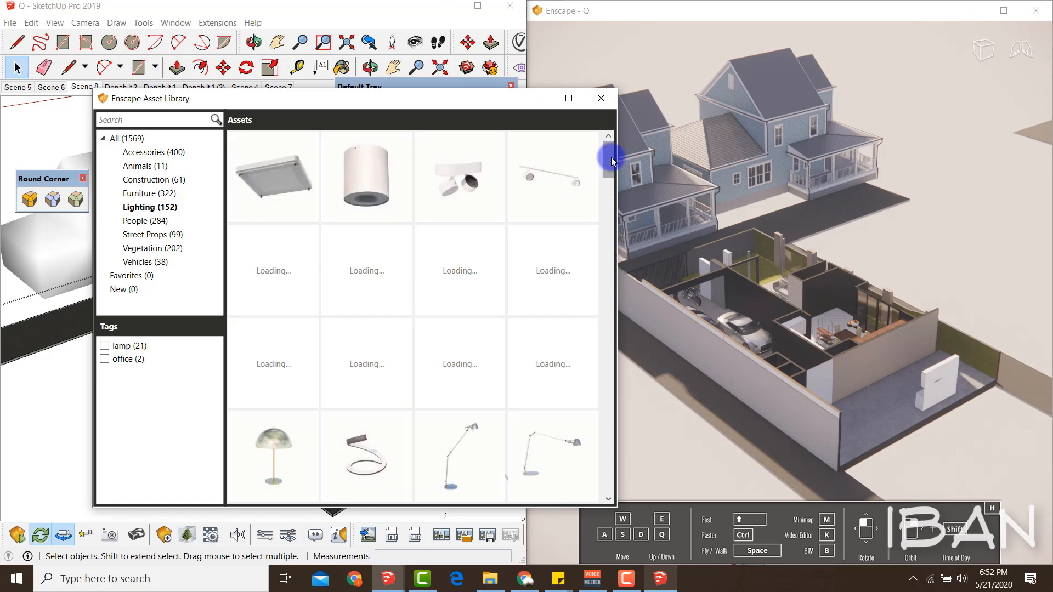